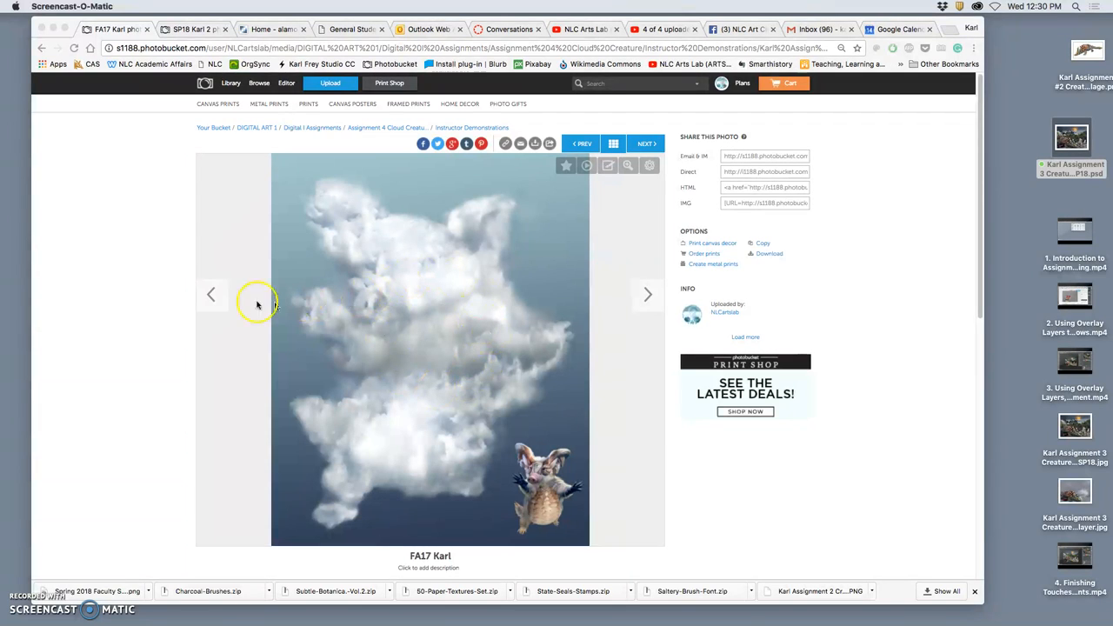
Step: Page back through the instructor's cloud creature examples until the first example photo is shown
left_click(208, 296)
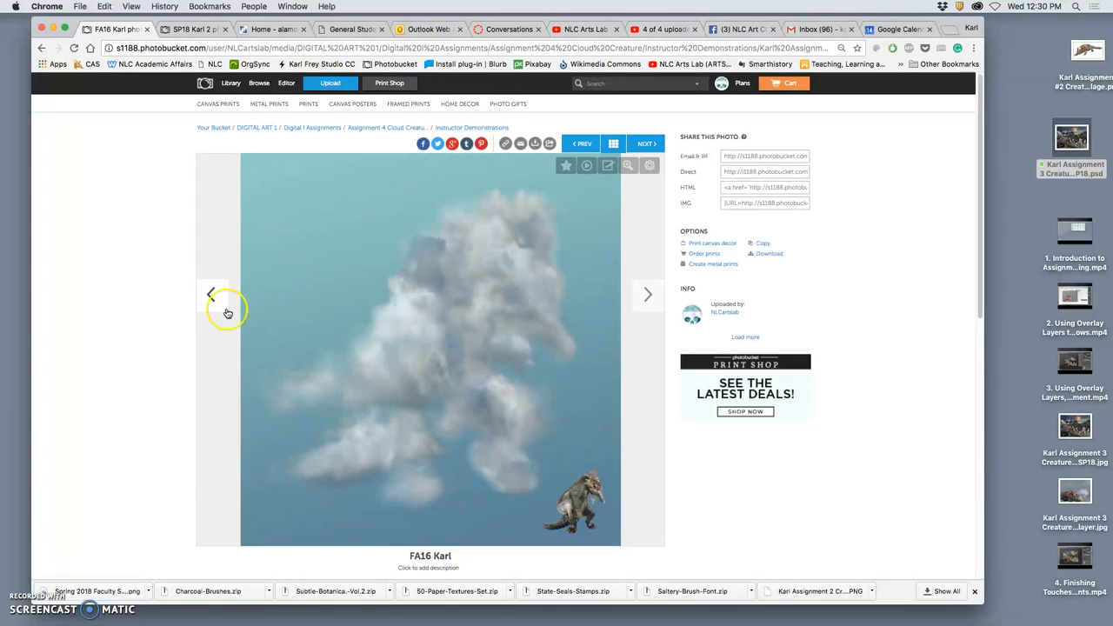
left_click(211, 298)
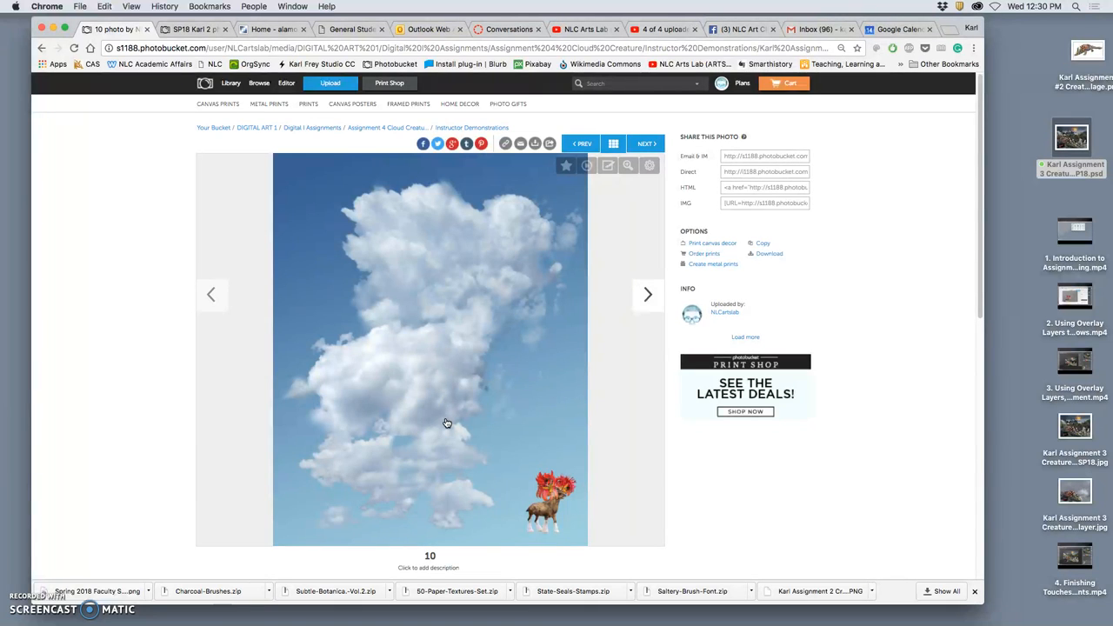
left_click(210, 294)
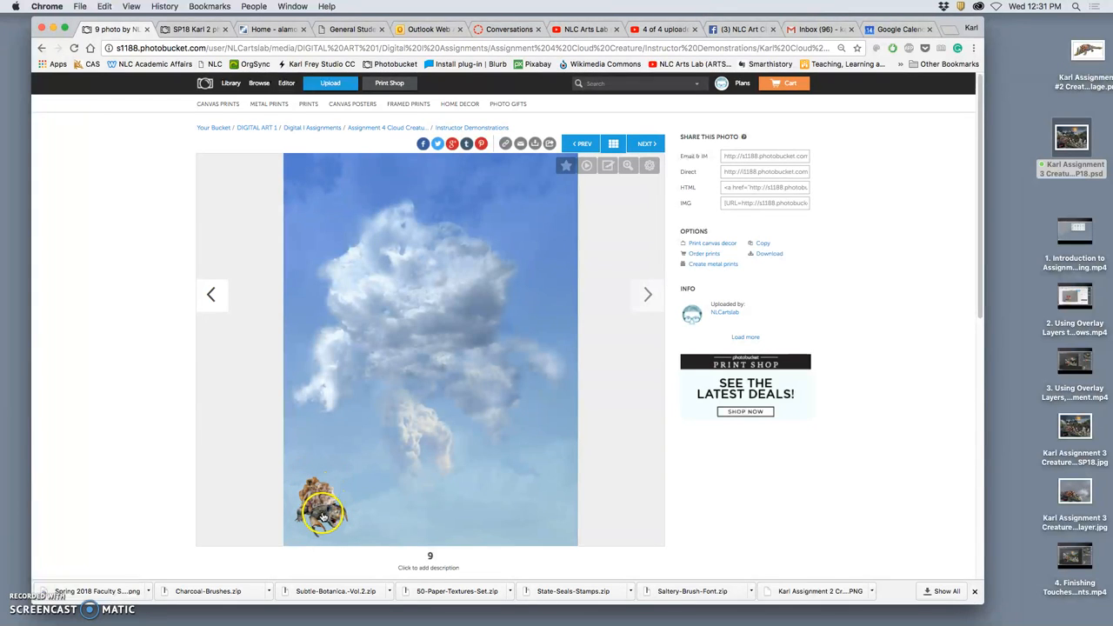
left_click(210, 294)
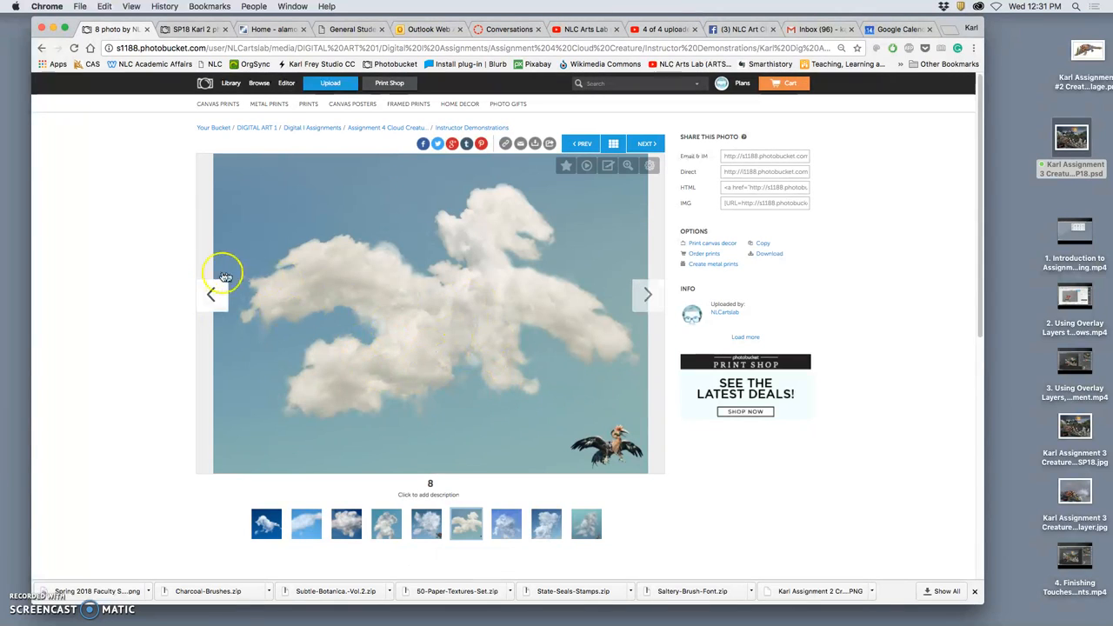
left_click(215, 294)
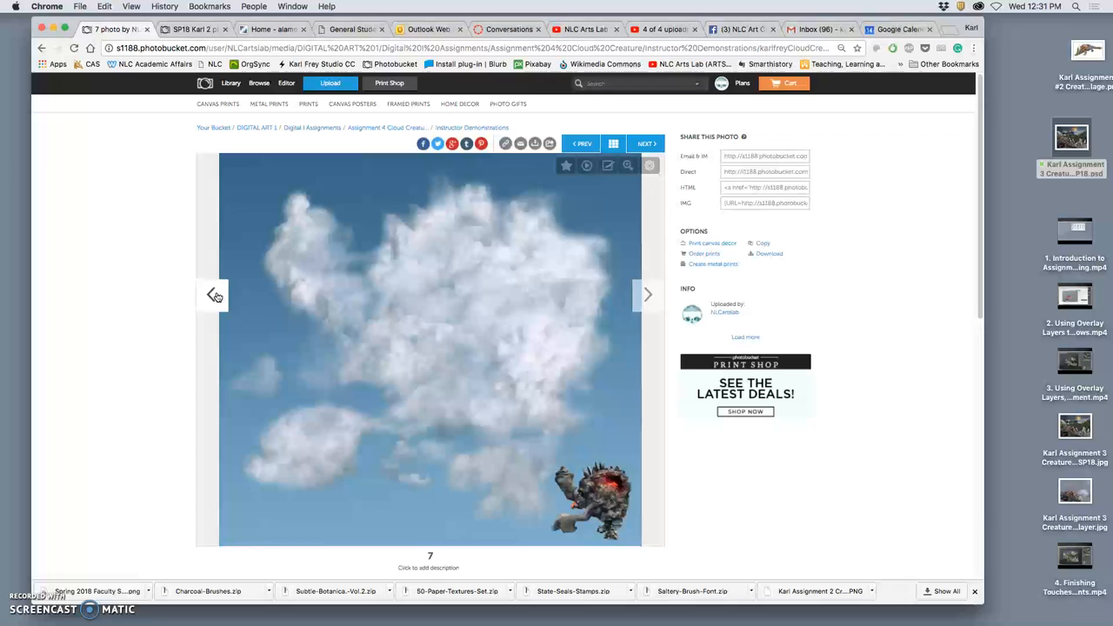
left_click(216, 295)
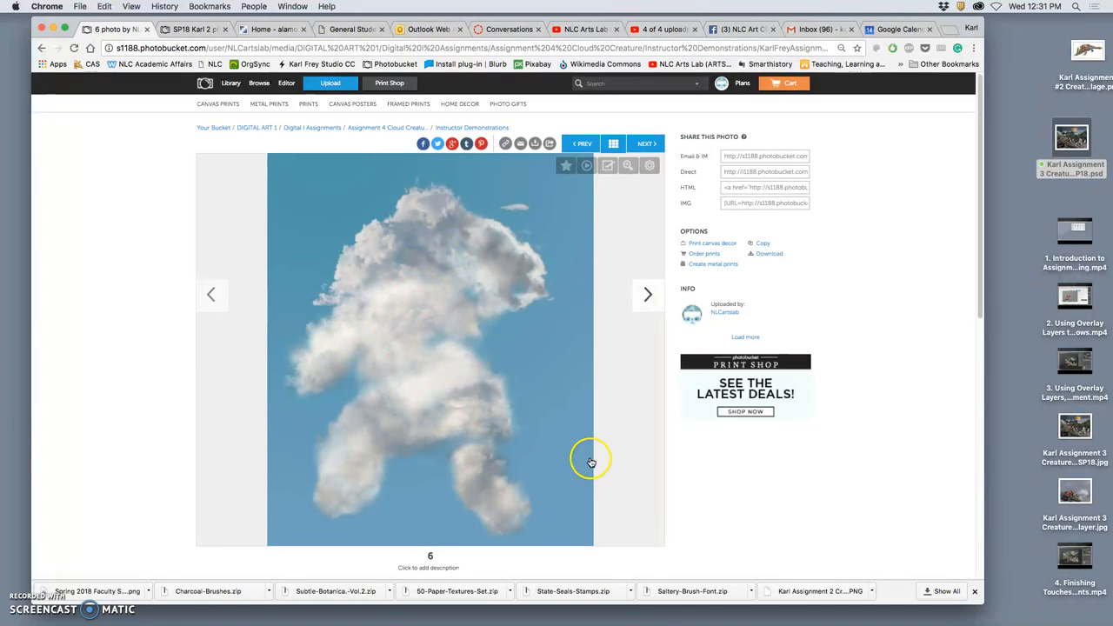
left_click(211, 293)
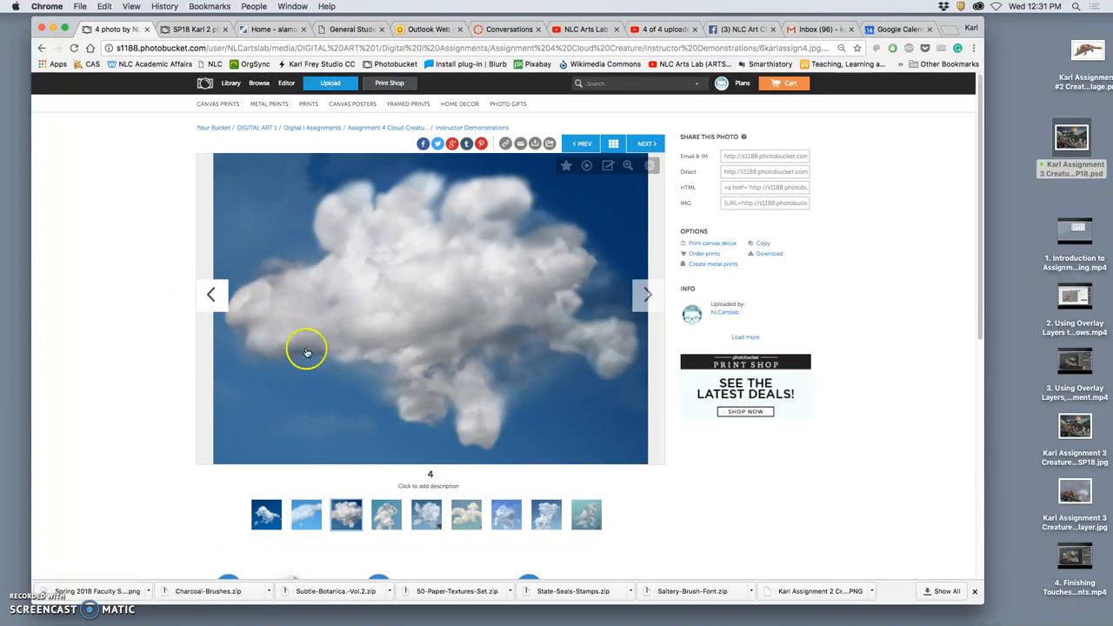
left_click(211, 294)
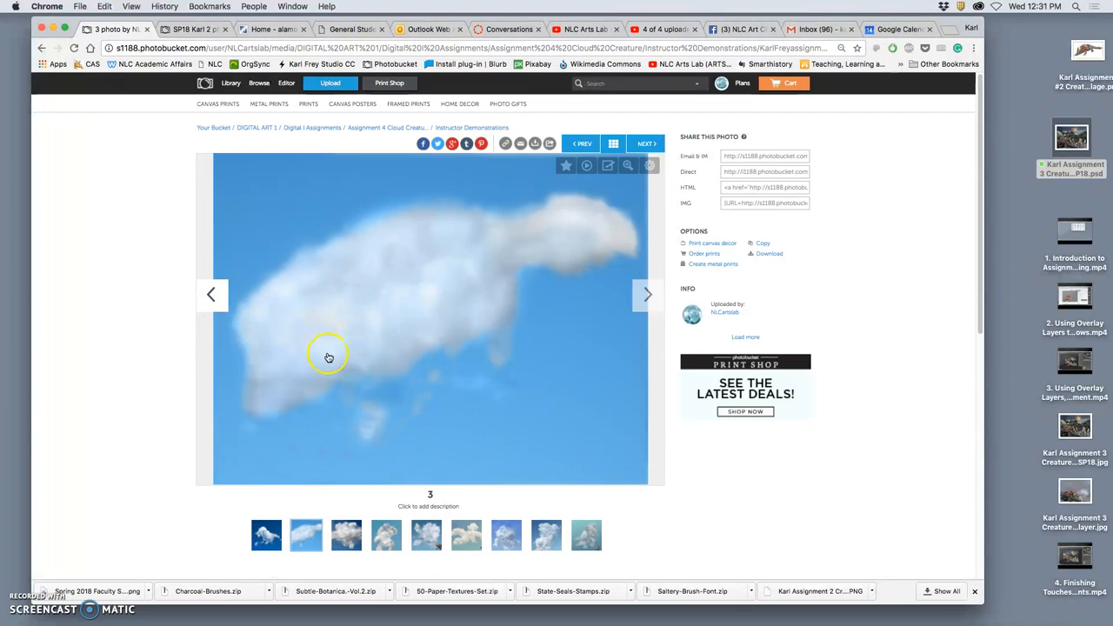
left_click(211, 294)
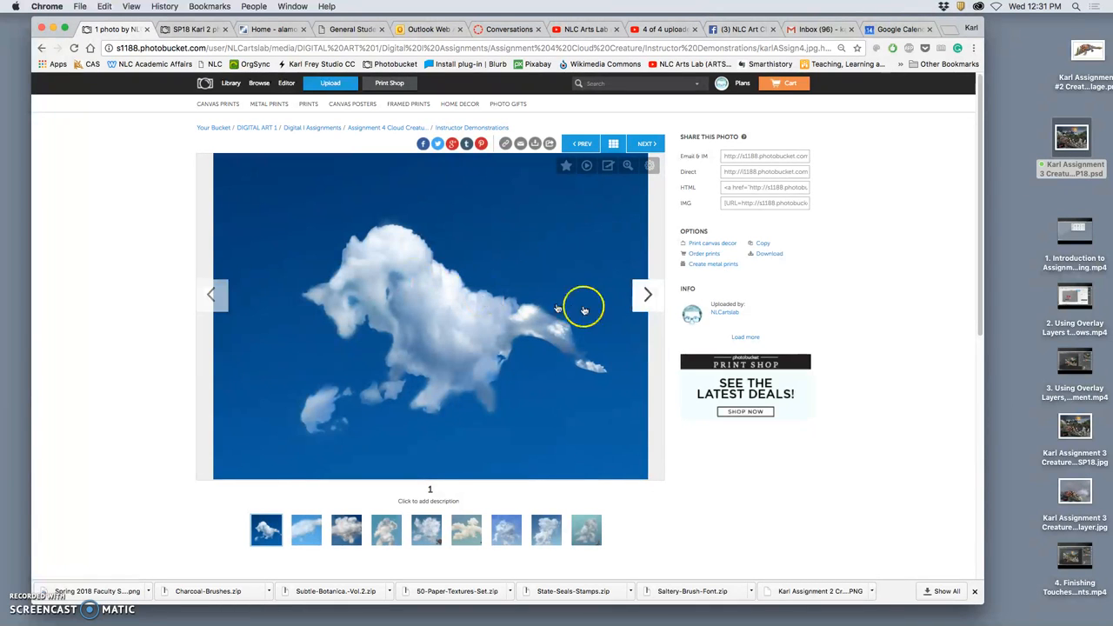
Step: Advance from example 1 to example 9, the tall cloud figure with a small creature
left_click(647, 296)
left_click(647, 296)
left_click(647, 299)
left_click(647, 299)
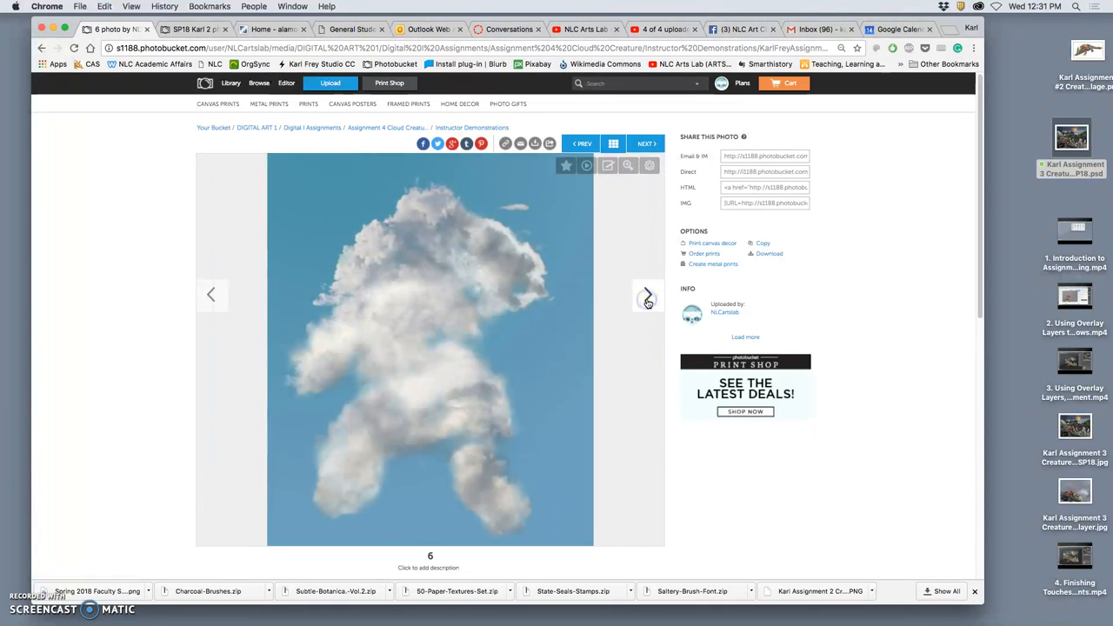
left_click(647, 299)
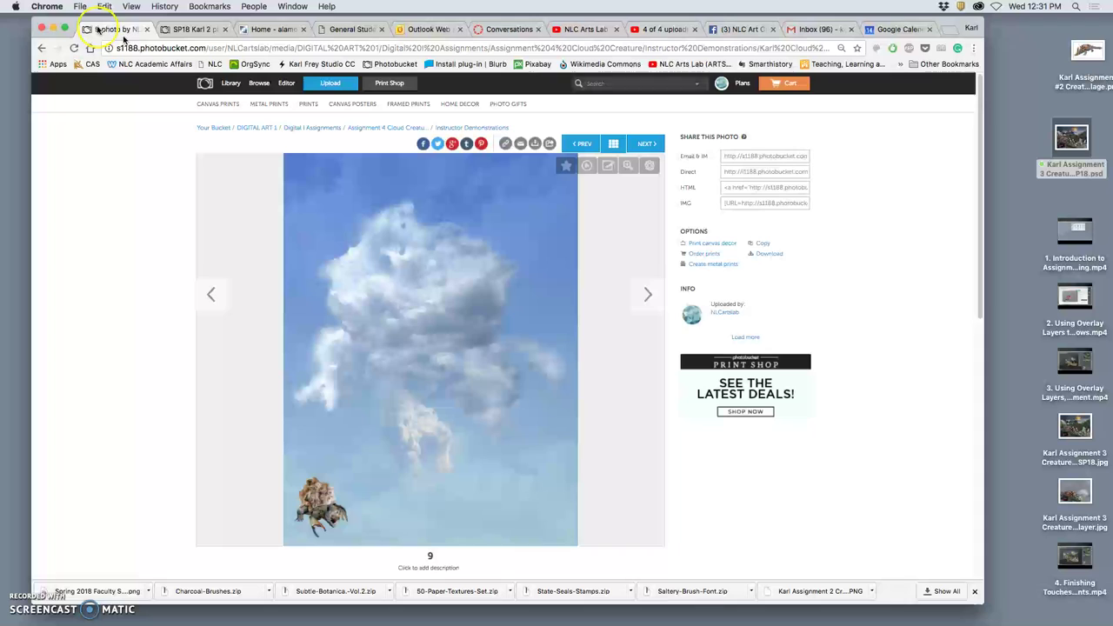
Step: Hide the browser and preview the creature collage PNG, then close the preview
left_click(53, 29)
left_click(635, 261)
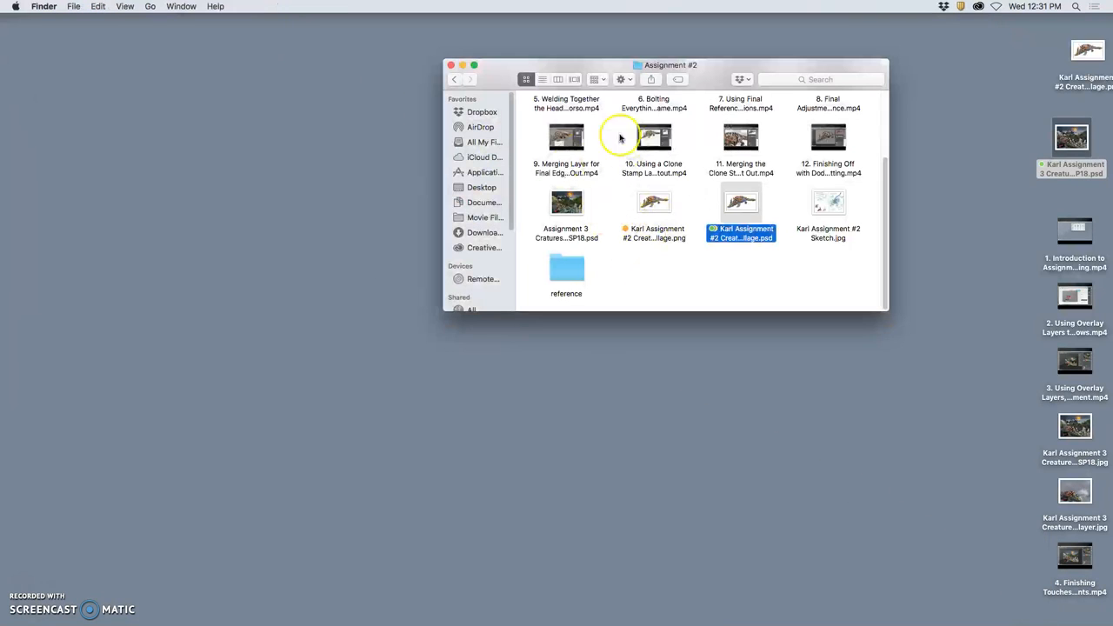
left_click(682, 261)
left_click(657, 207)
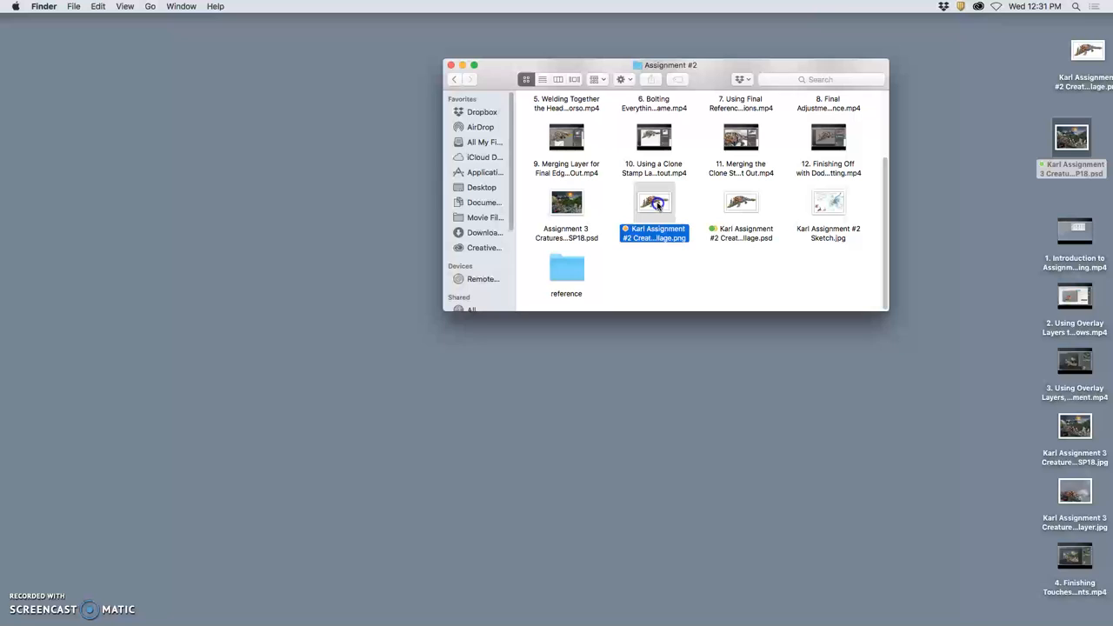
double_click(656, 208)
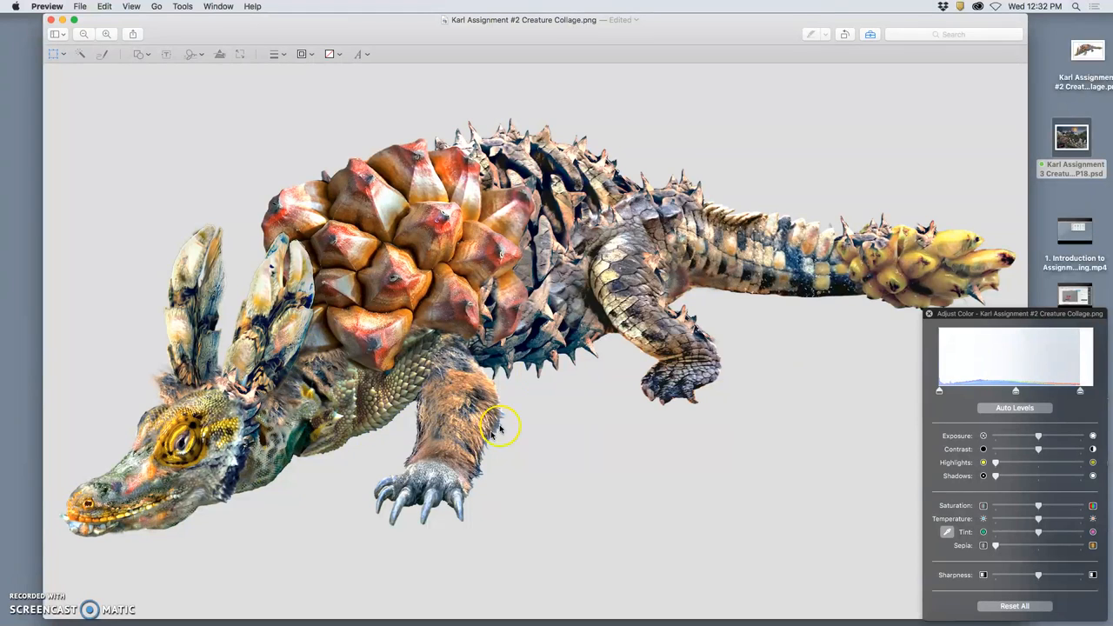
left_click(51, 21)
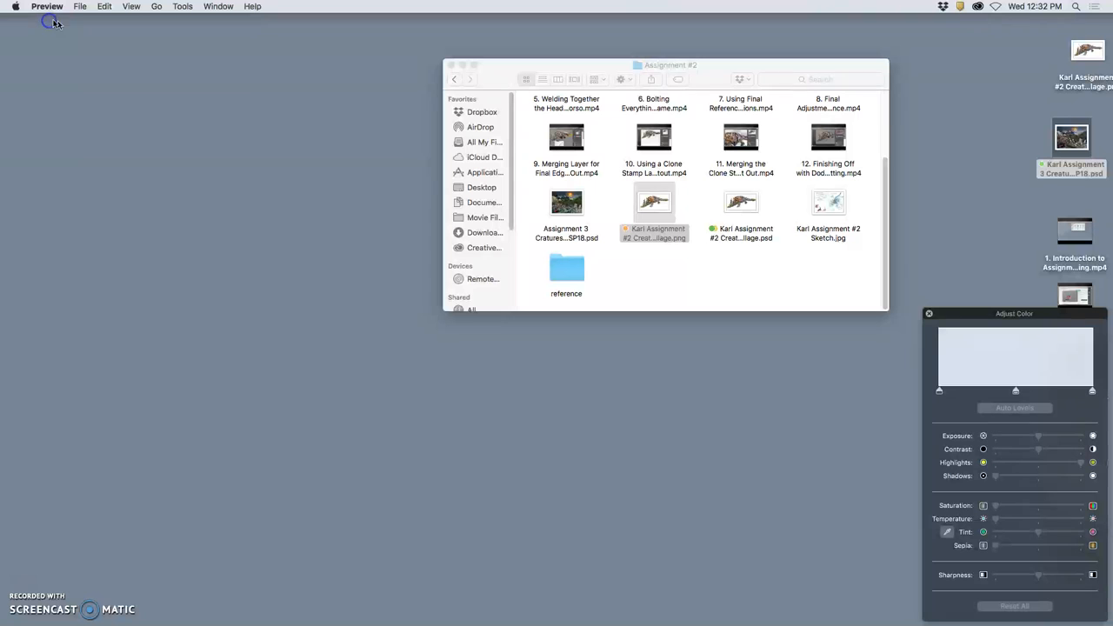
left_click(523, 200)
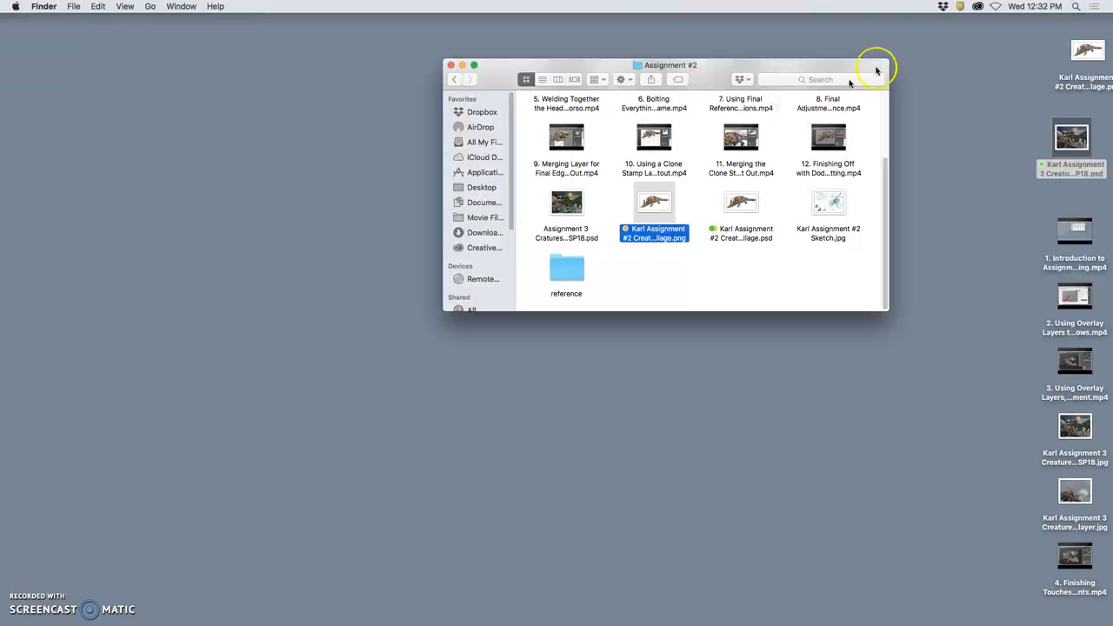
Step: Move the assignment 3 videos and images from the desktop into the Assignment #3 folder
left_click_drag(1087, 51, 1055, 50)
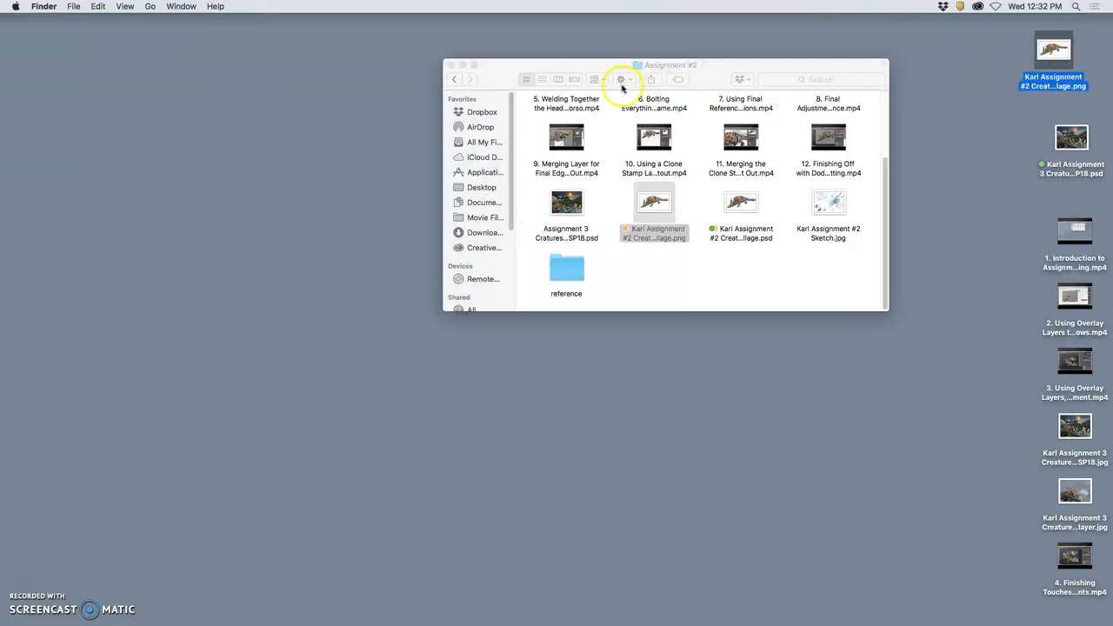
left_click(453, 79)
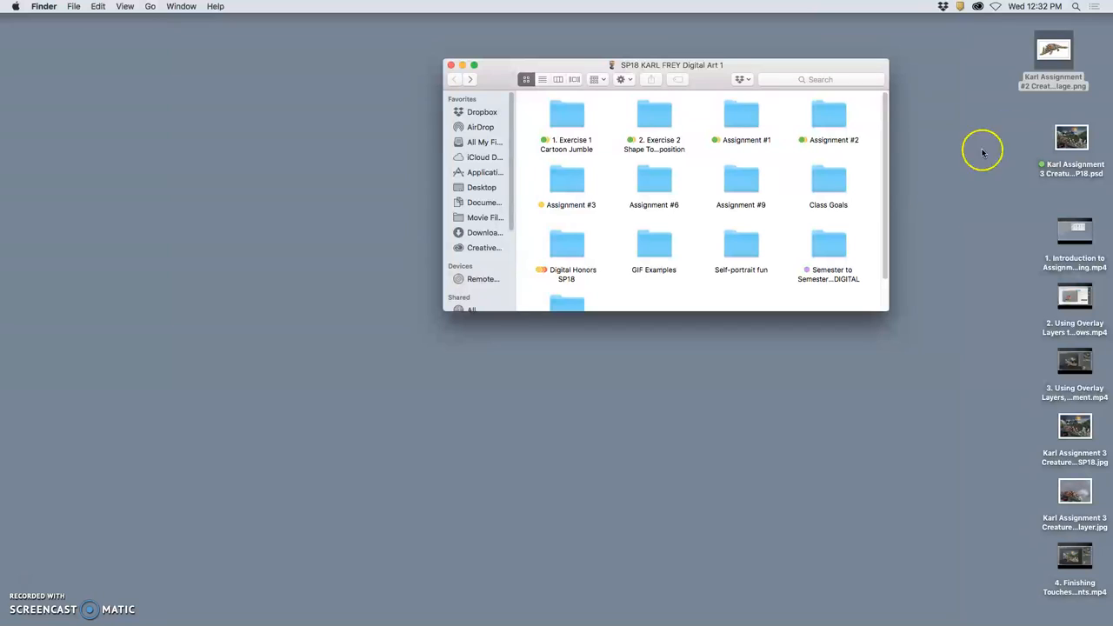
left_click_drag(1017, 131, 1108, 596)
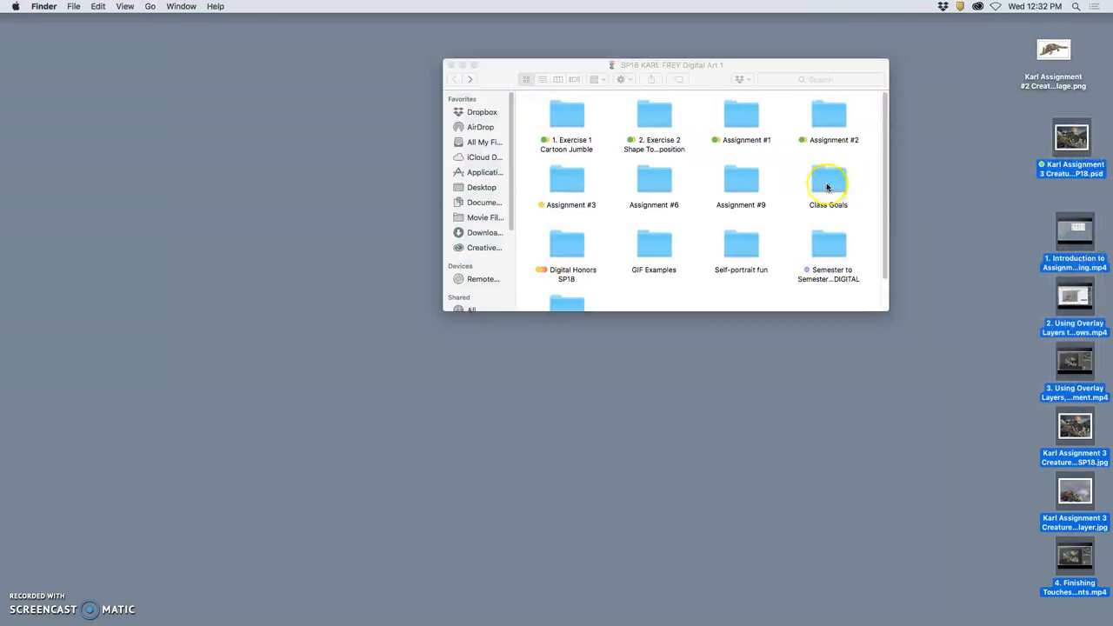
left_click_drag(1073, 137, 572, 180)
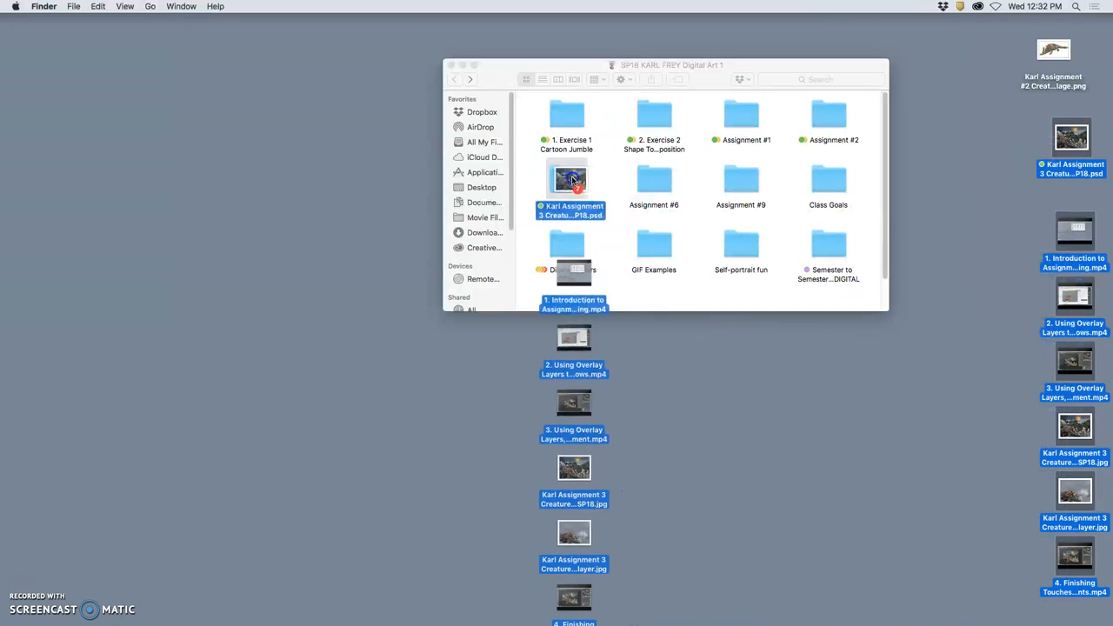
Step: Reposition the collage PNG on the desktop and bring up its Open With options
left_click(462, 65)
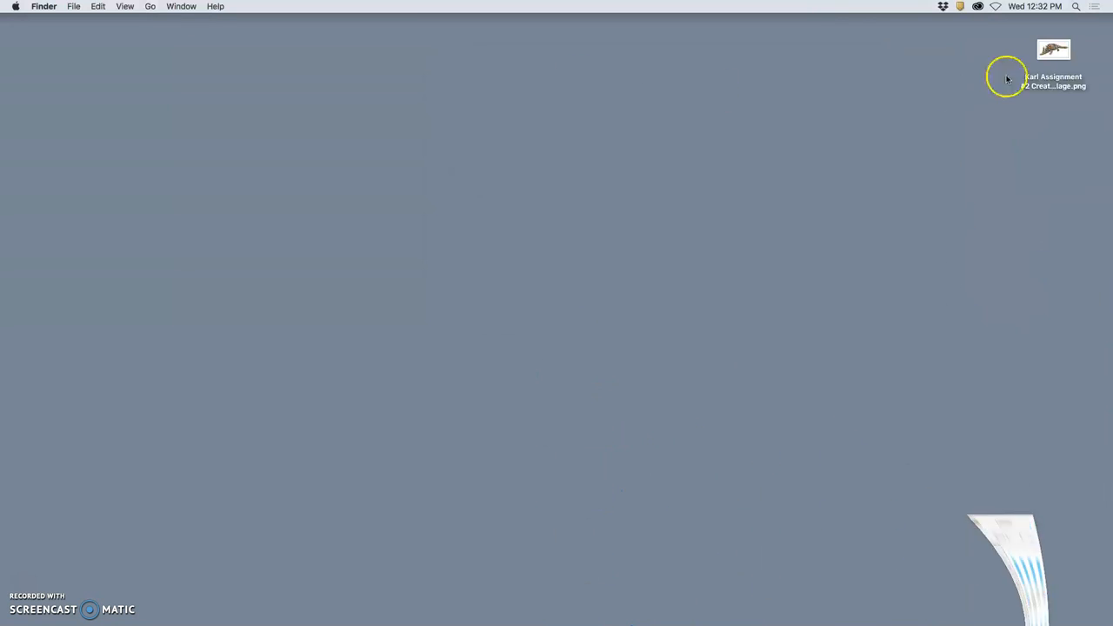
left_click_drag(1054, 51, 966, 141)
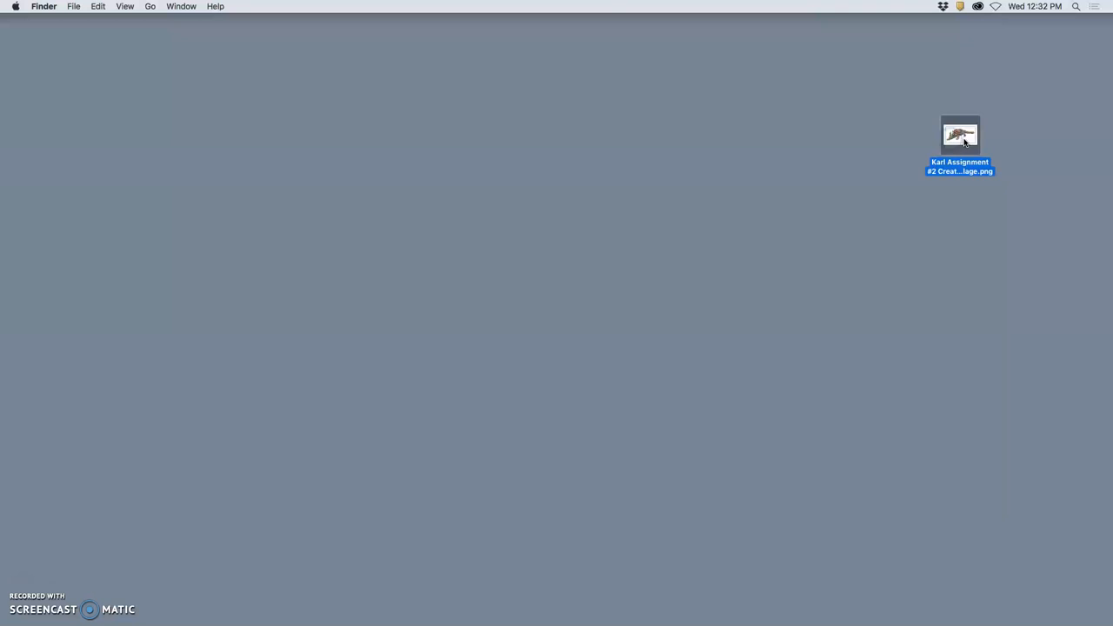
right_click(965, 139)
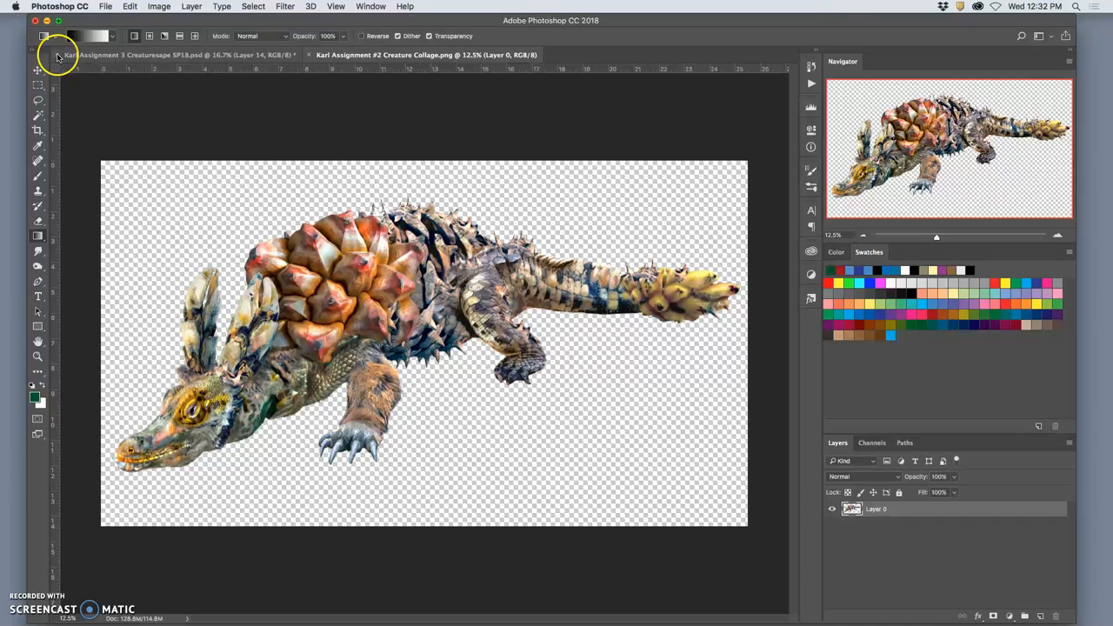
Step: Close the Assignment 3 creaturescape document, discarding its unsaved changes
left_click(57, 56)
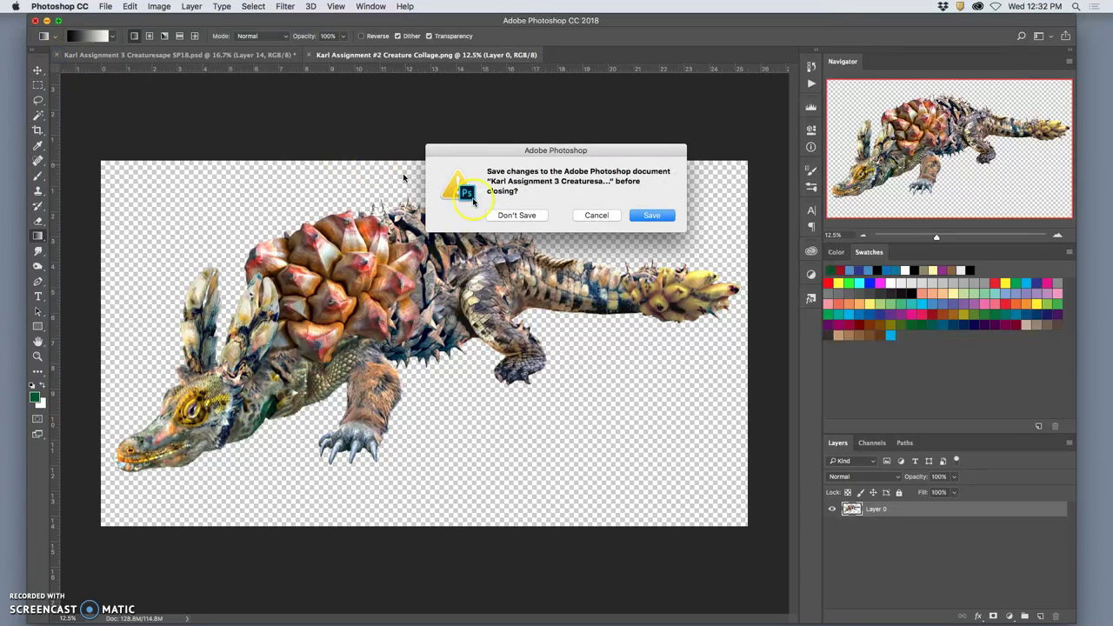
left_click(517, 214)
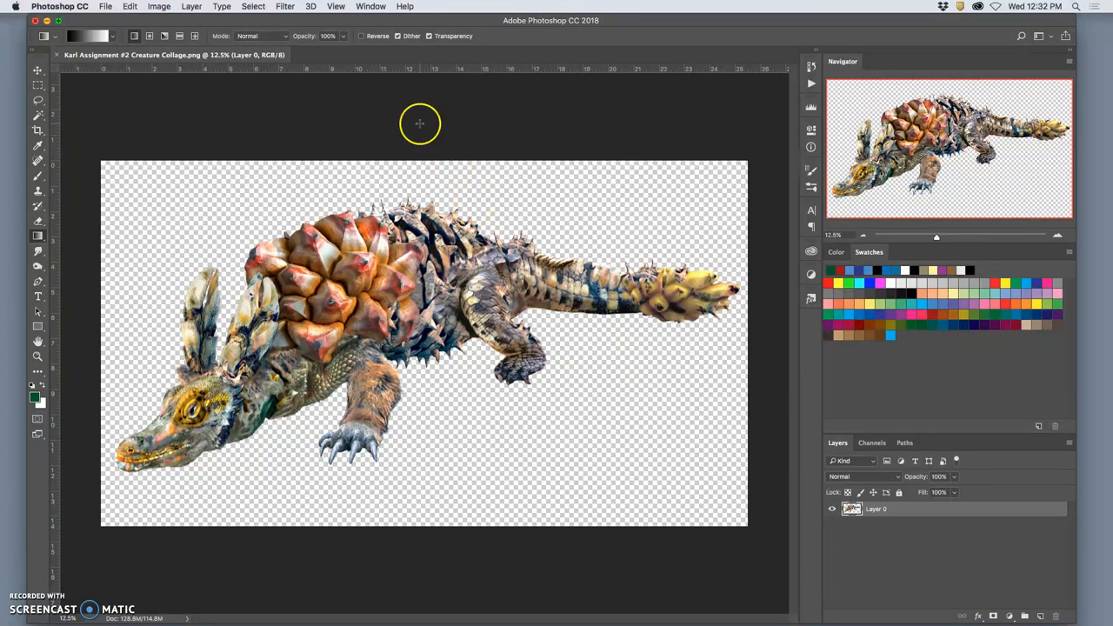
Step: Set the collage's canvas size to 28 by 16 inches
left_click(159, 7)
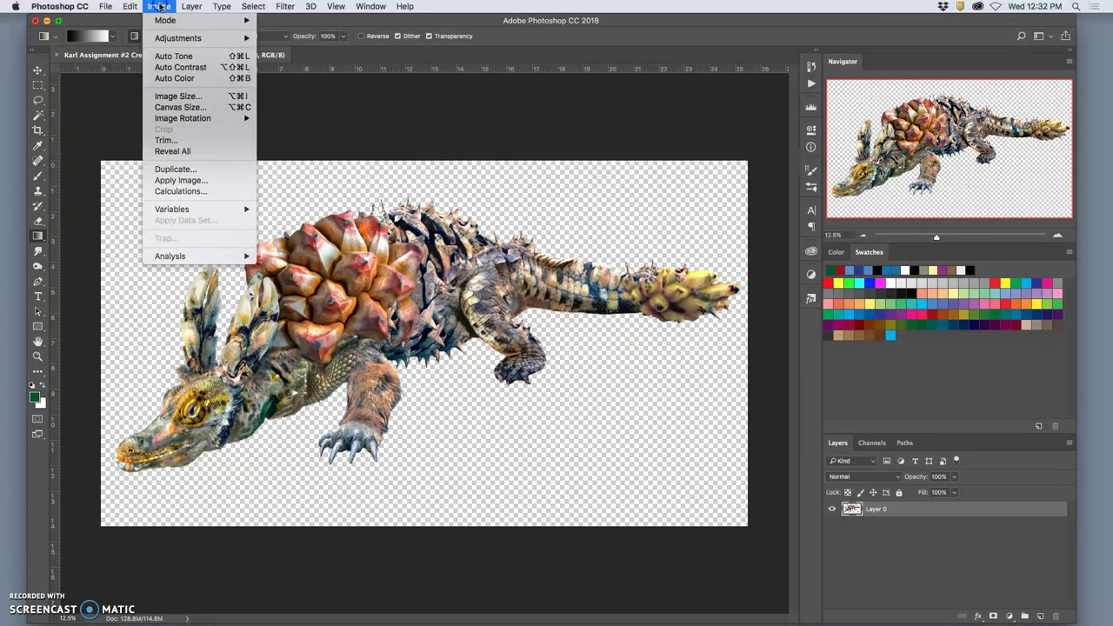
left_click(179, 107)
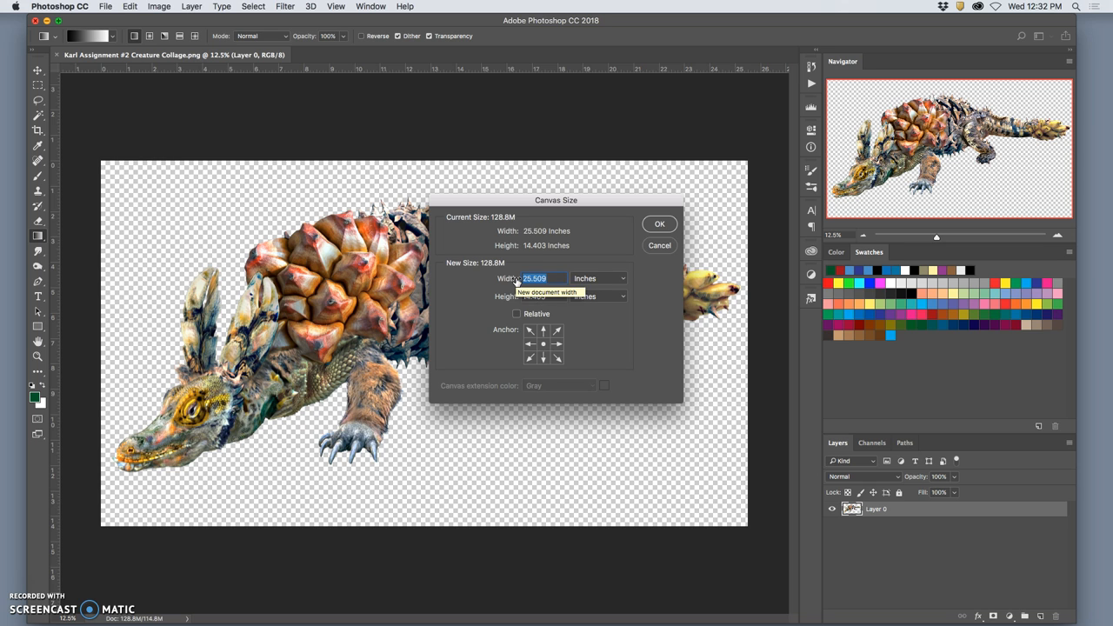
double_click(534, 278)
type("28")
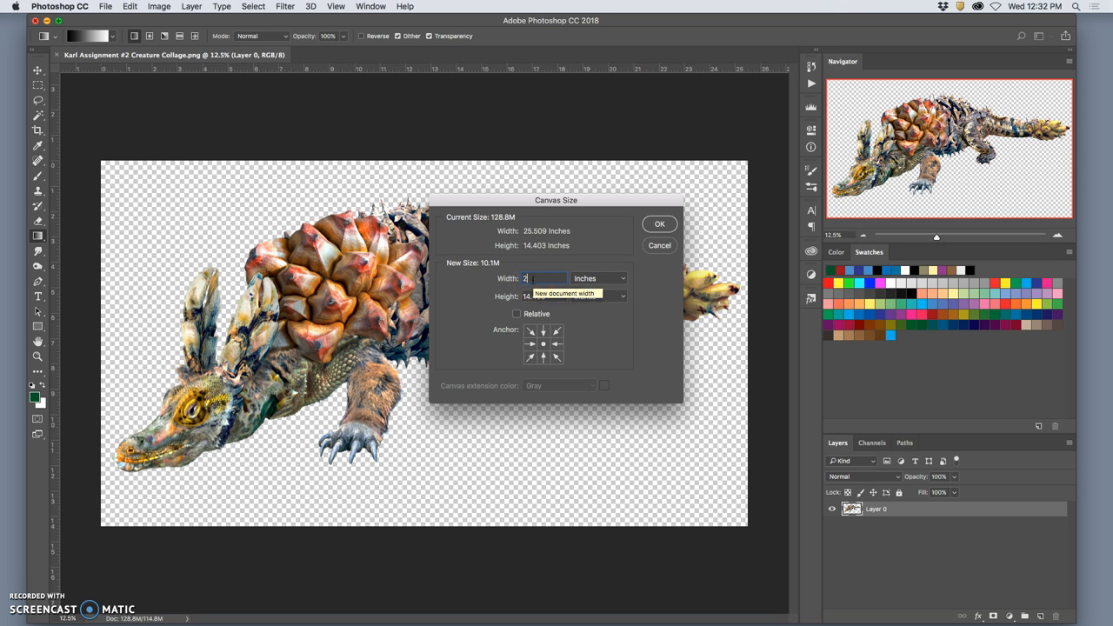
left_click(552, 297)
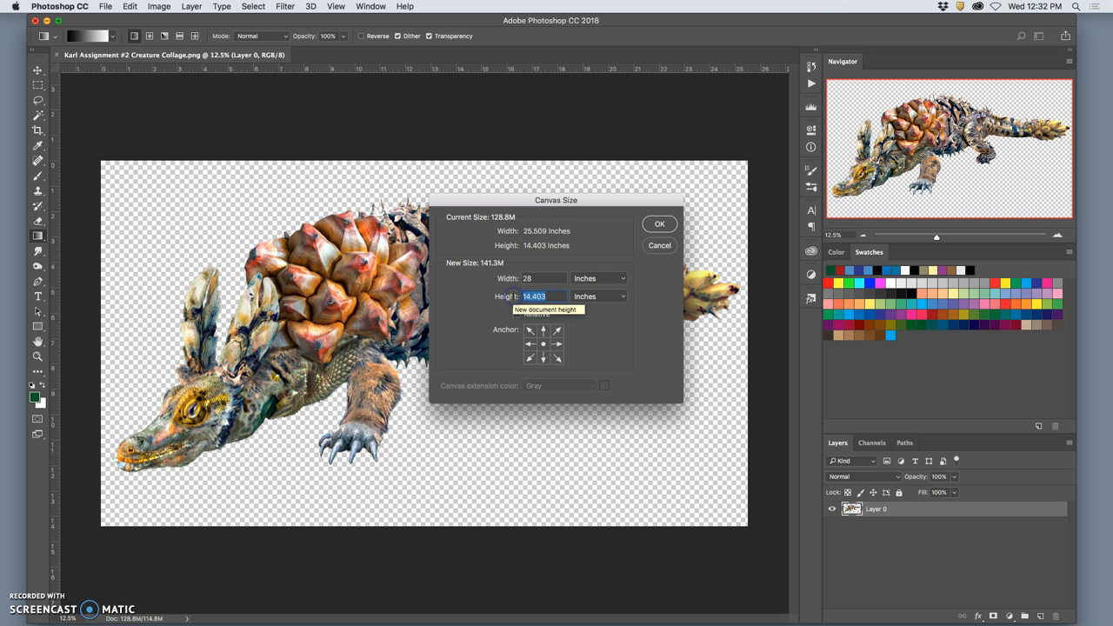
type("16")
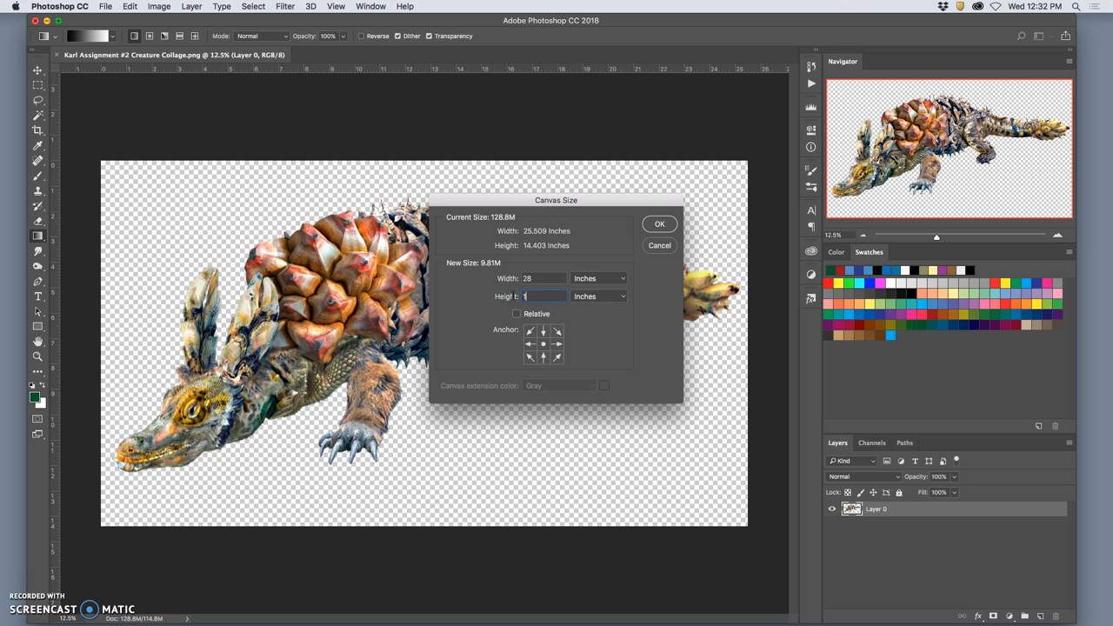
left_click(659, 224)
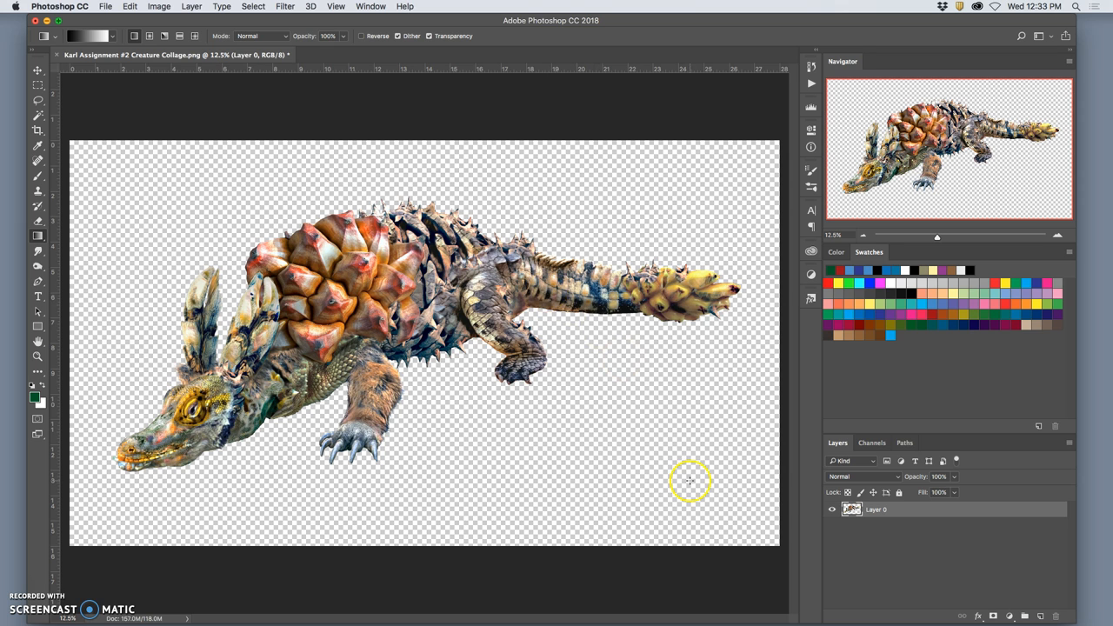
Step: Check the image size reads 9800 × 5600 px at 350 ppi and dismiss it
left_click(159, 6)
left_click(176, 96)
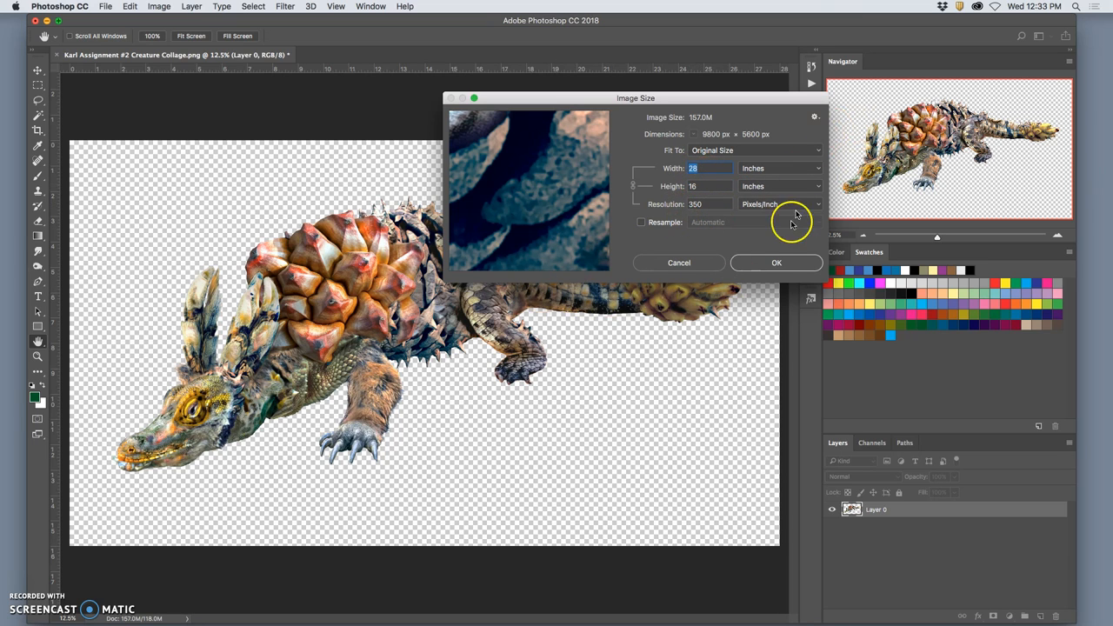
left_click(777, 263)
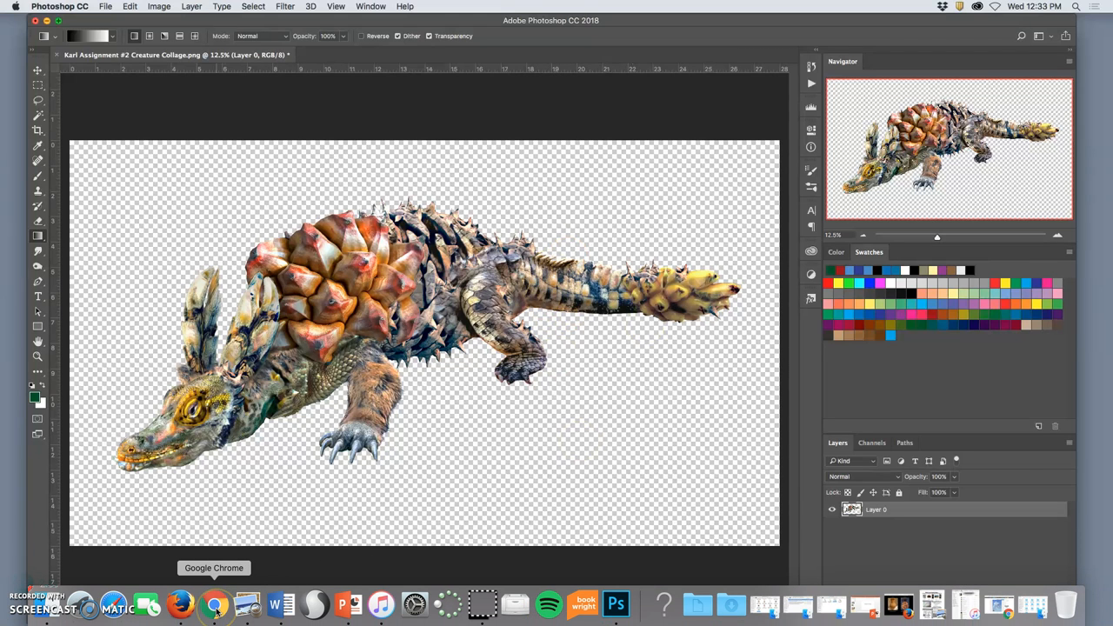
Step: Search Google Images for clouds in a new tab and filter to images larger than 10 MP
left_click(214, 605)
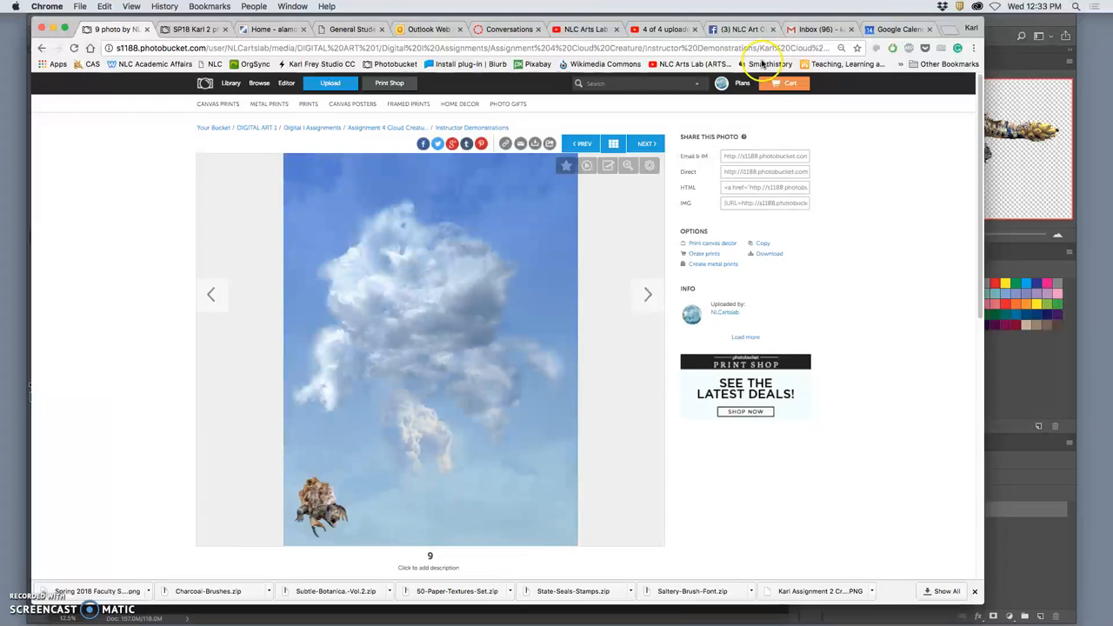
left_click(950, 29)
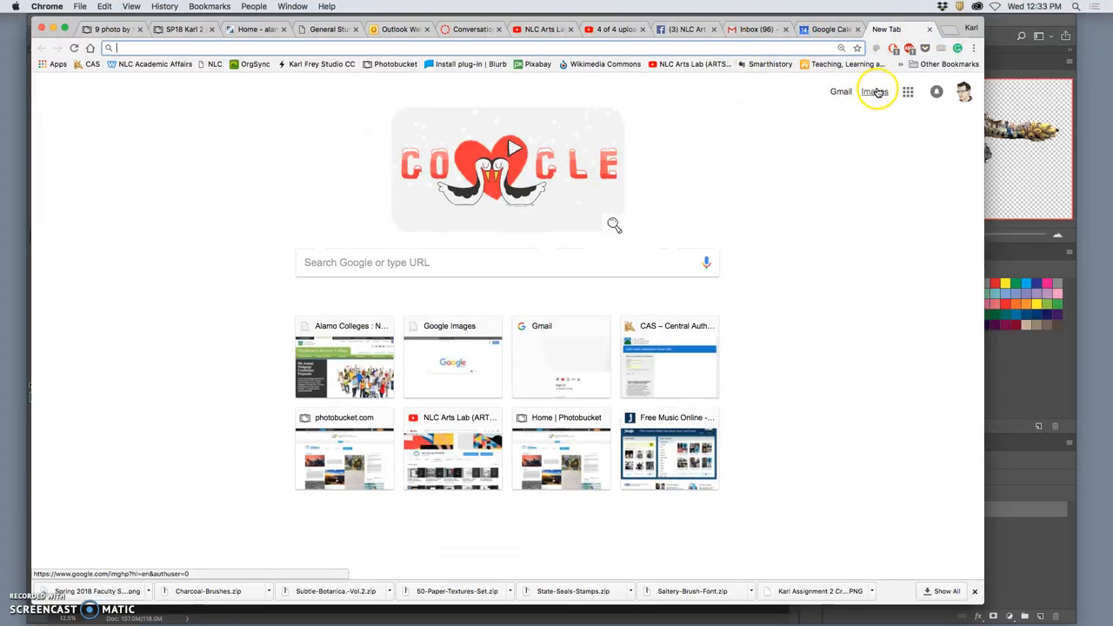
left_click(875, 91)
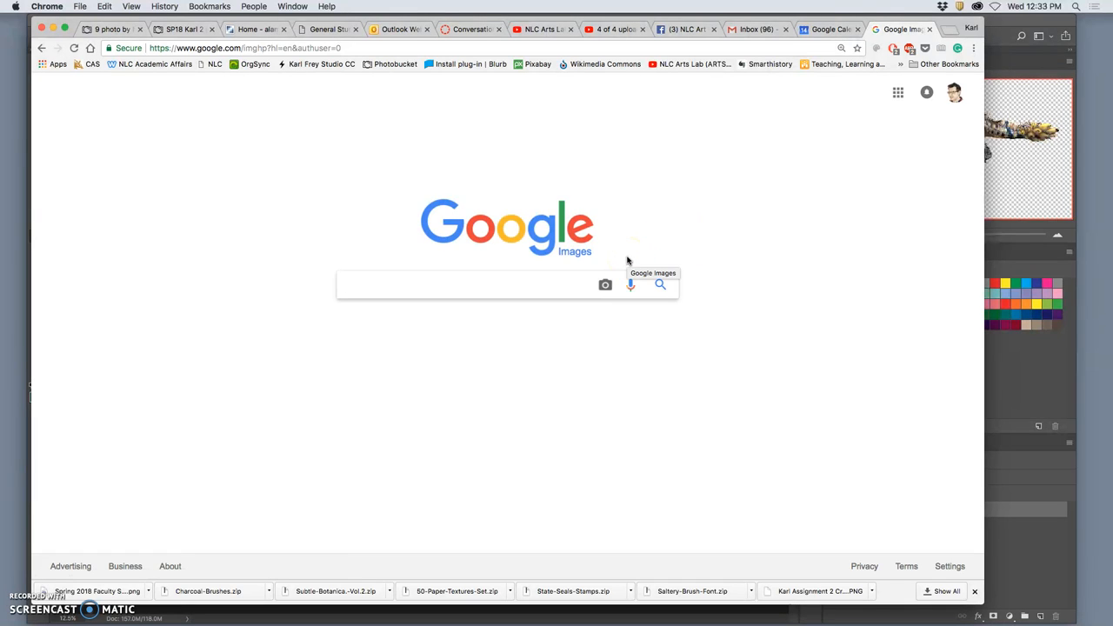
type("clouds")
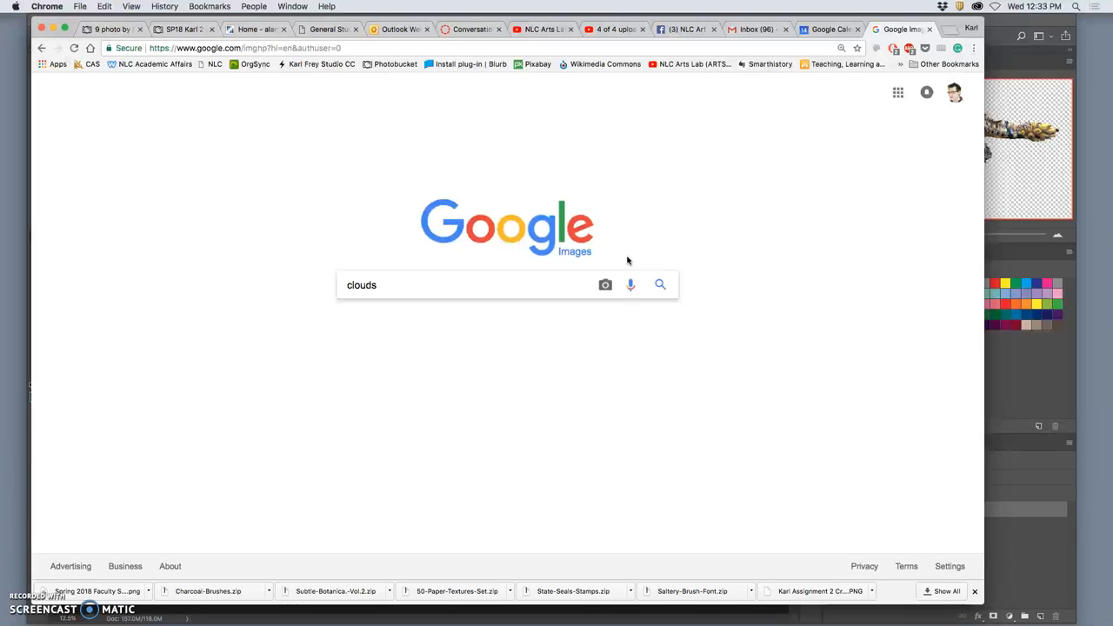
key("Return")
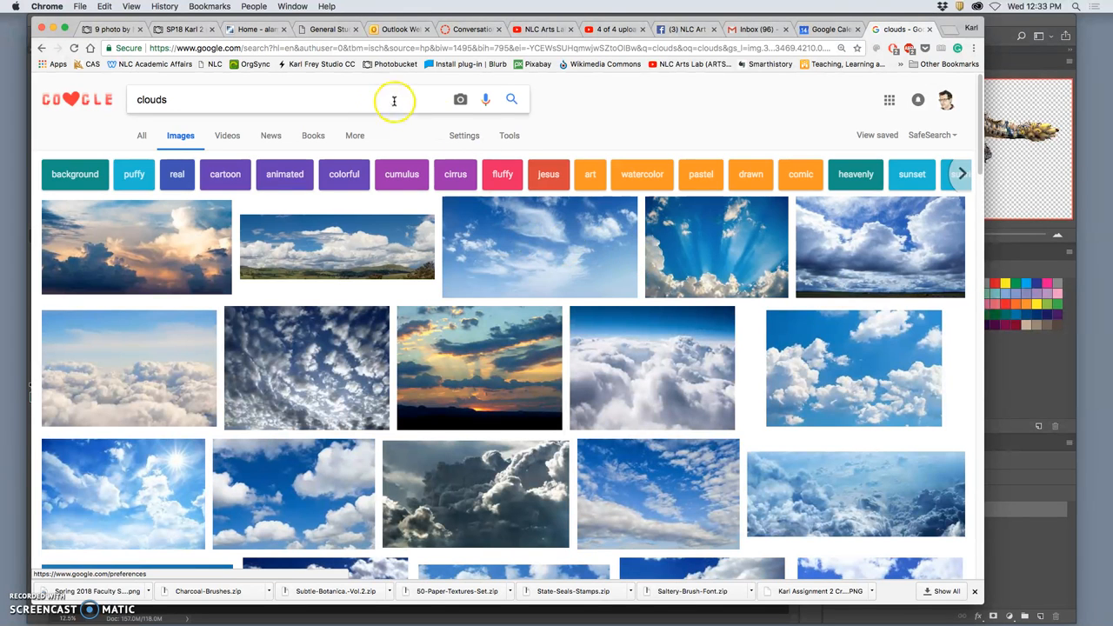
left_click(510, 135)
left_click(148, 159)
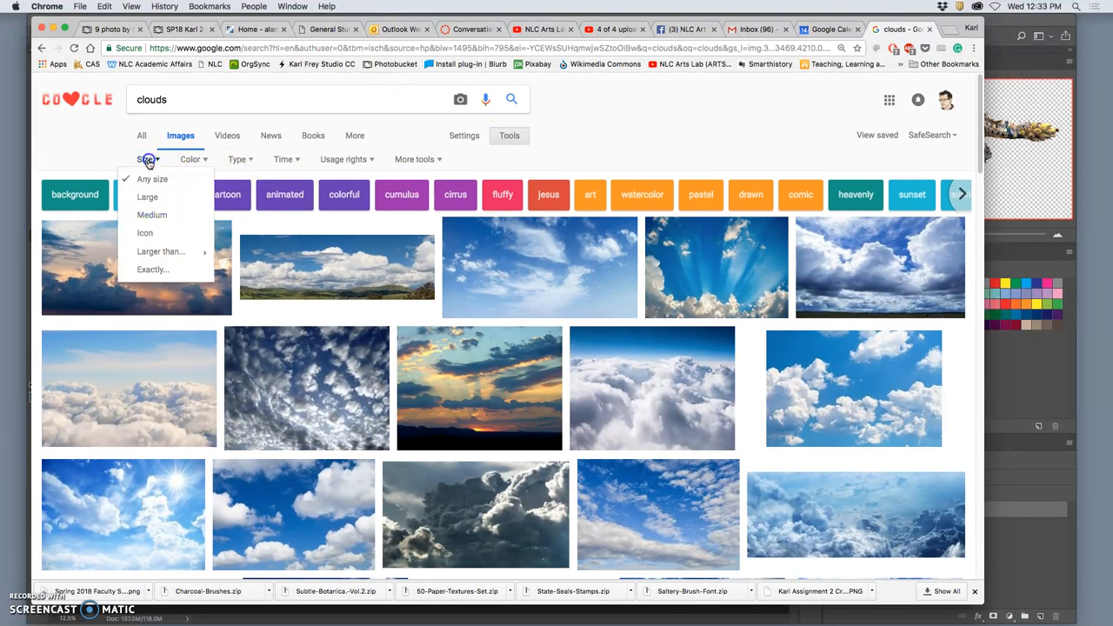
scroll(261, 261, "down", 3)
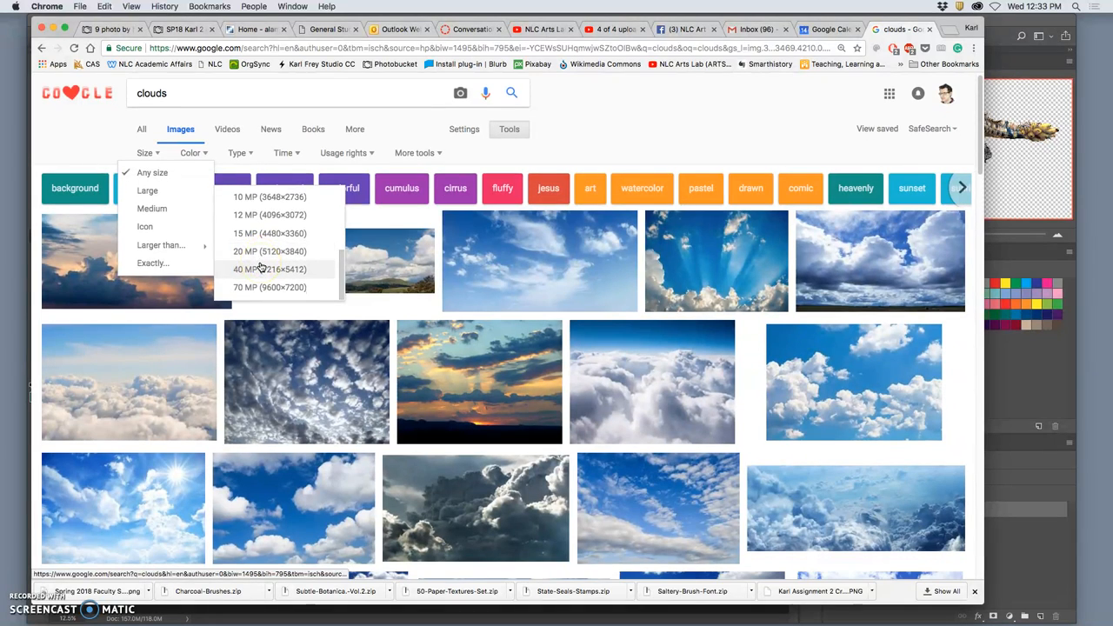
left_click(269, 196)
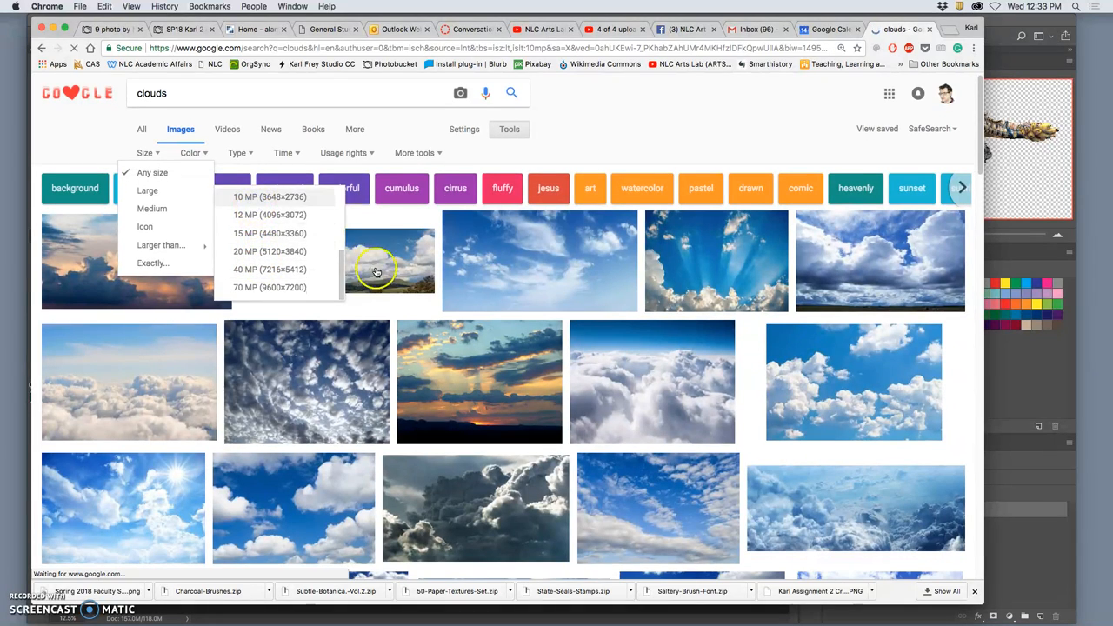
scroll(504, 383, "down", 3)
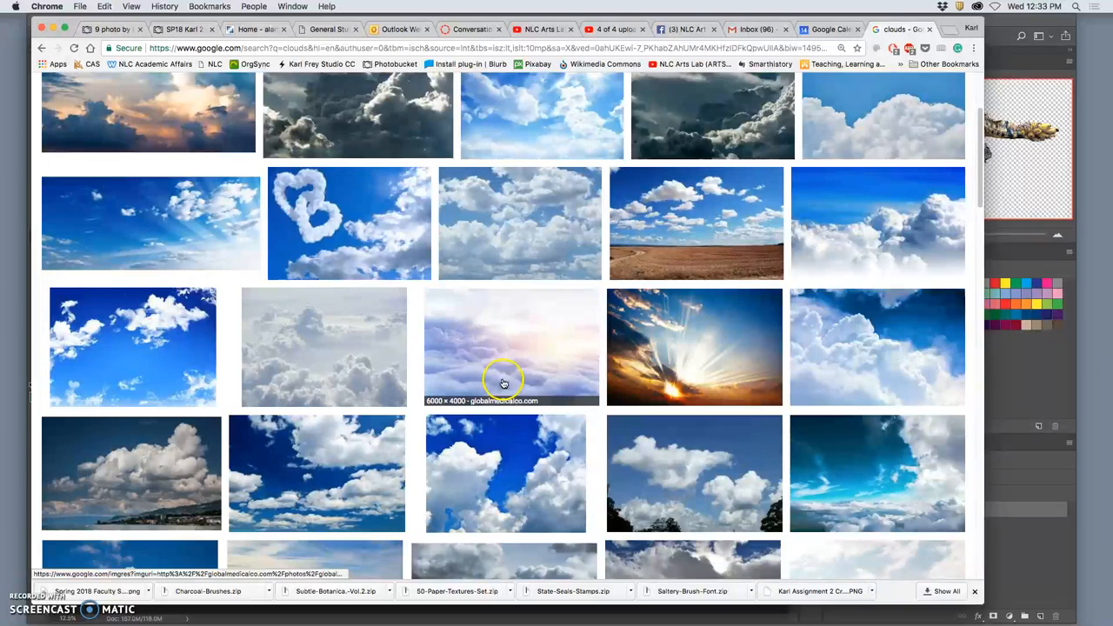
scroll(503, 382, "down", 3)
scroll(503, 383, "down", 3)
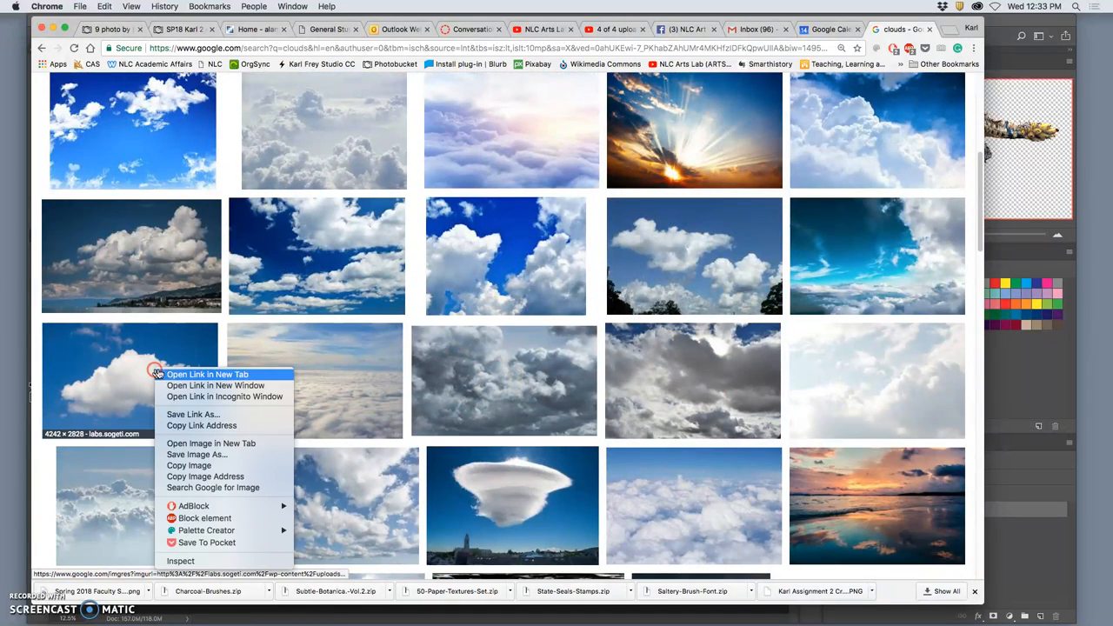
Step: Open the first batch of cumulus and blue-sky cloud results in new tabs
left_click(206, 374)
scroll(522, 348, "down", 4)
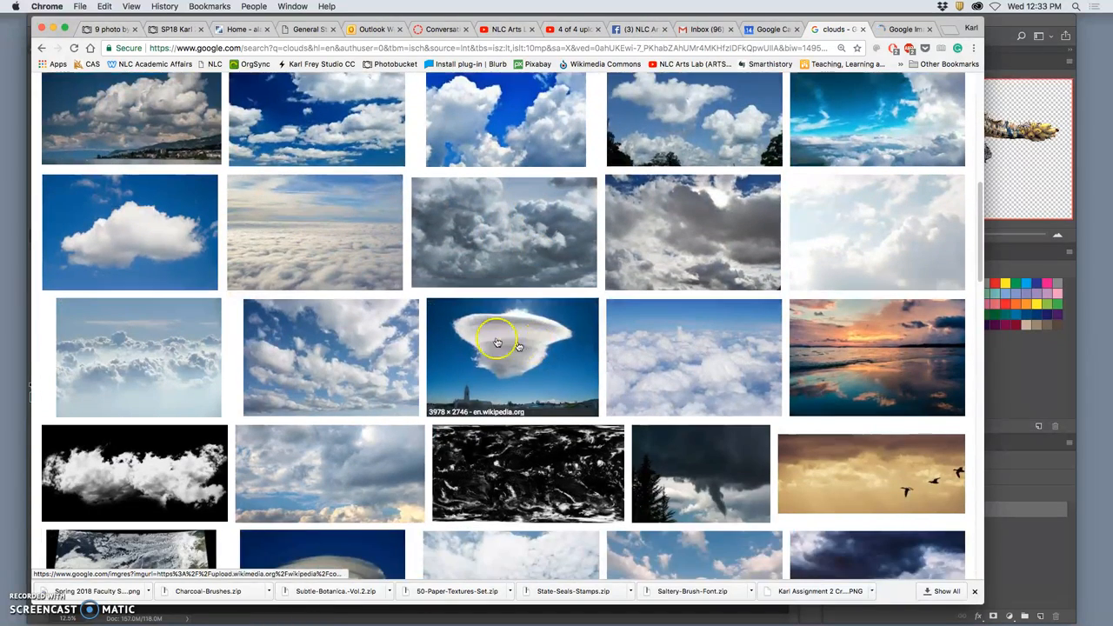
scroll(400, 341, "down", 10)
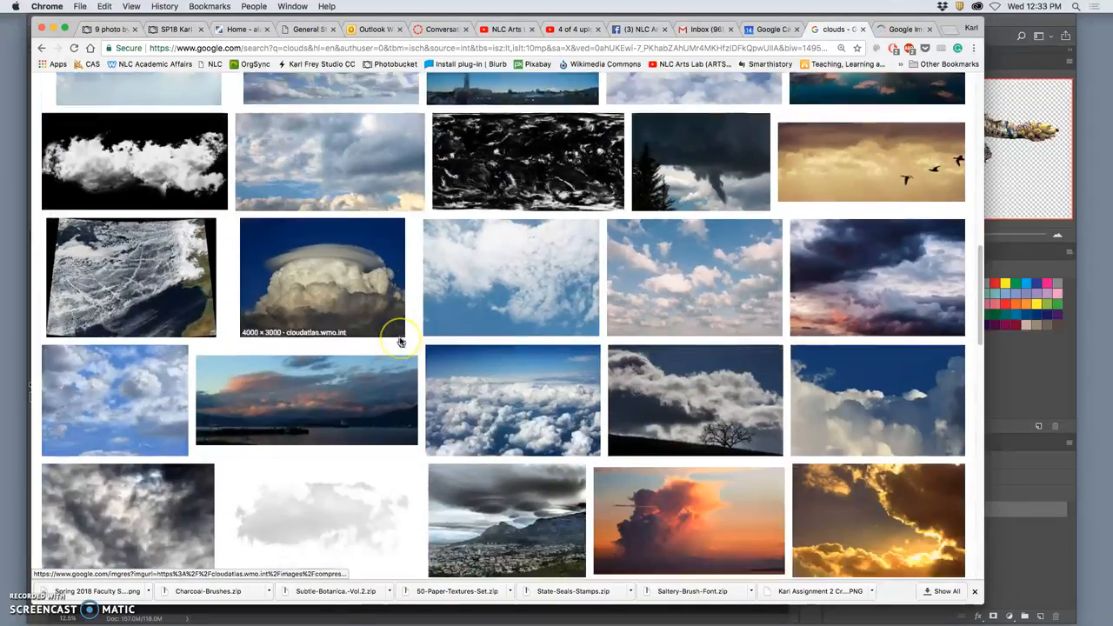
scroll(400, 341, "down", 10)
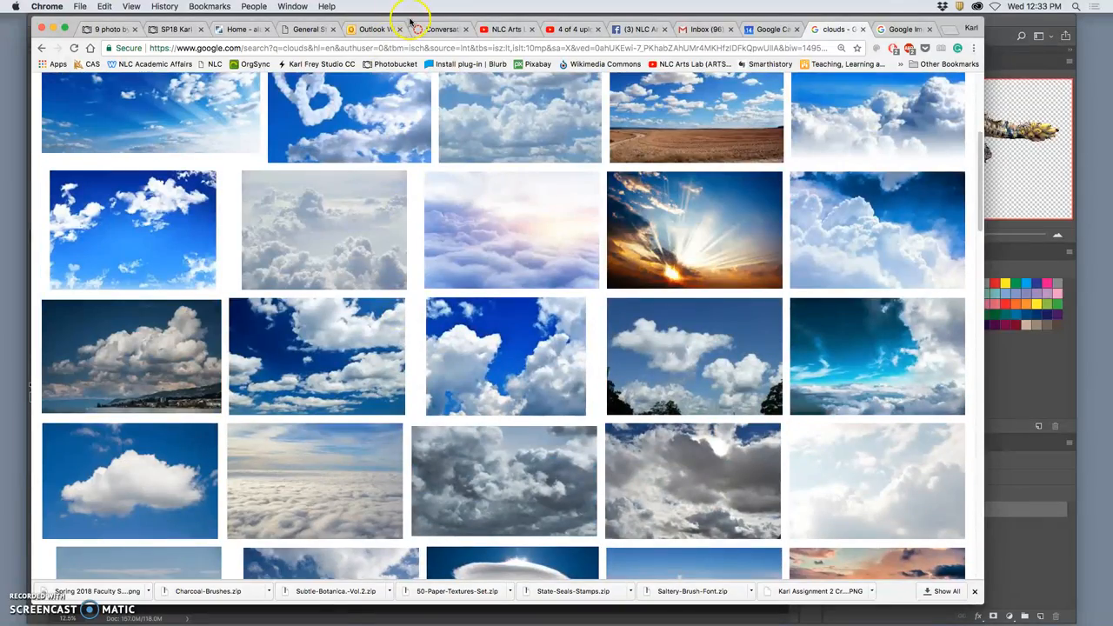
mouse_move(408, 17)
left_mouse_down()
mouse_move(453, 72)
mouse_move(539, 52)
left_mouse_up()
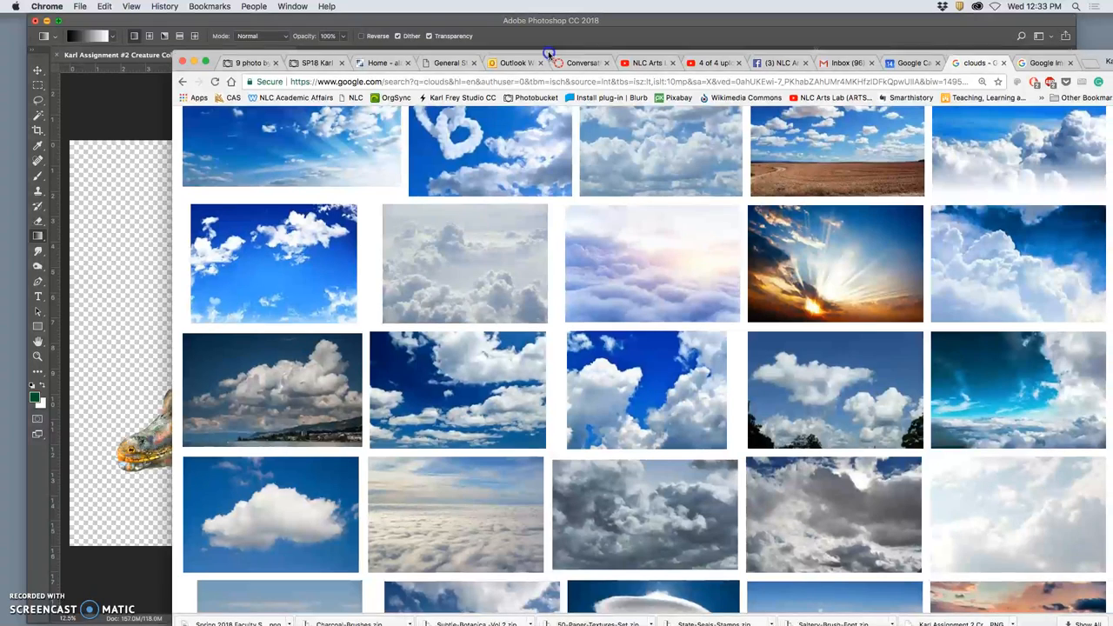
scroll(287, 500, "down", 2)
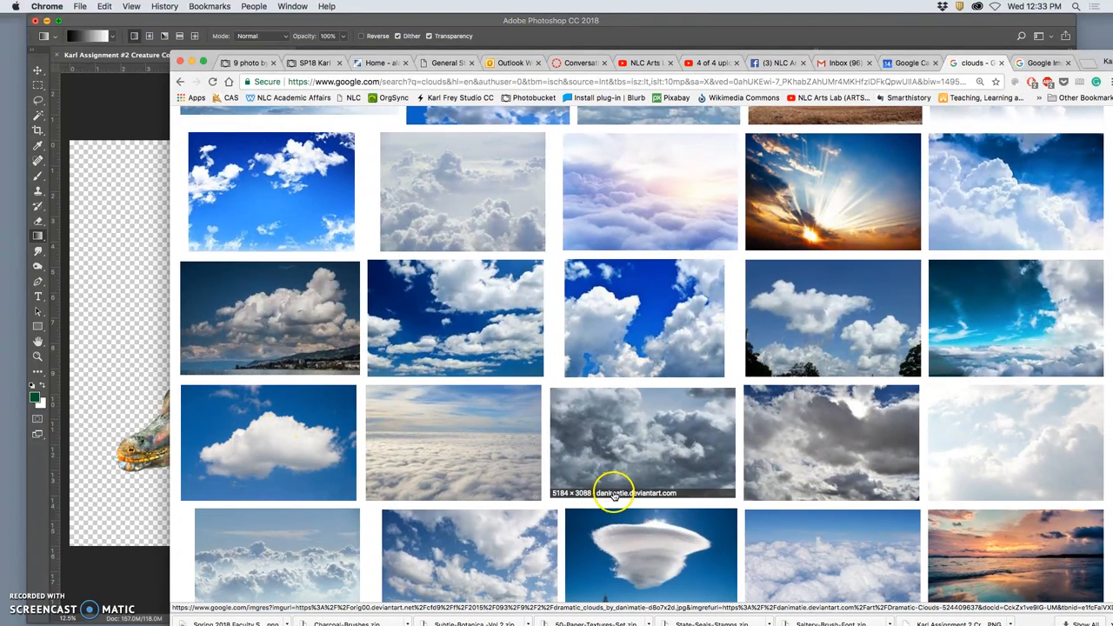
scroll(609, 452, "down", 3)
scroll(613, 487, "down", 3)
scroll(613, 493, "down", 3)
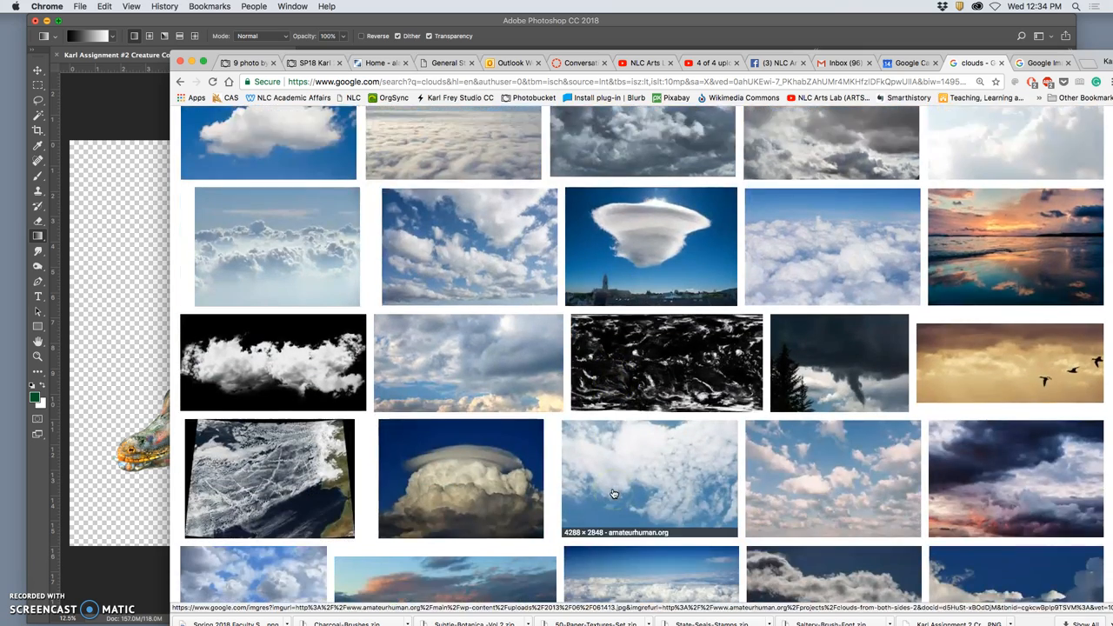
scroll(613, 493, "down", 3)
scroll(614, 493, "down", 3)
scroll(614, 493, "down", 2)
scroll(613, 493, "down", 2)
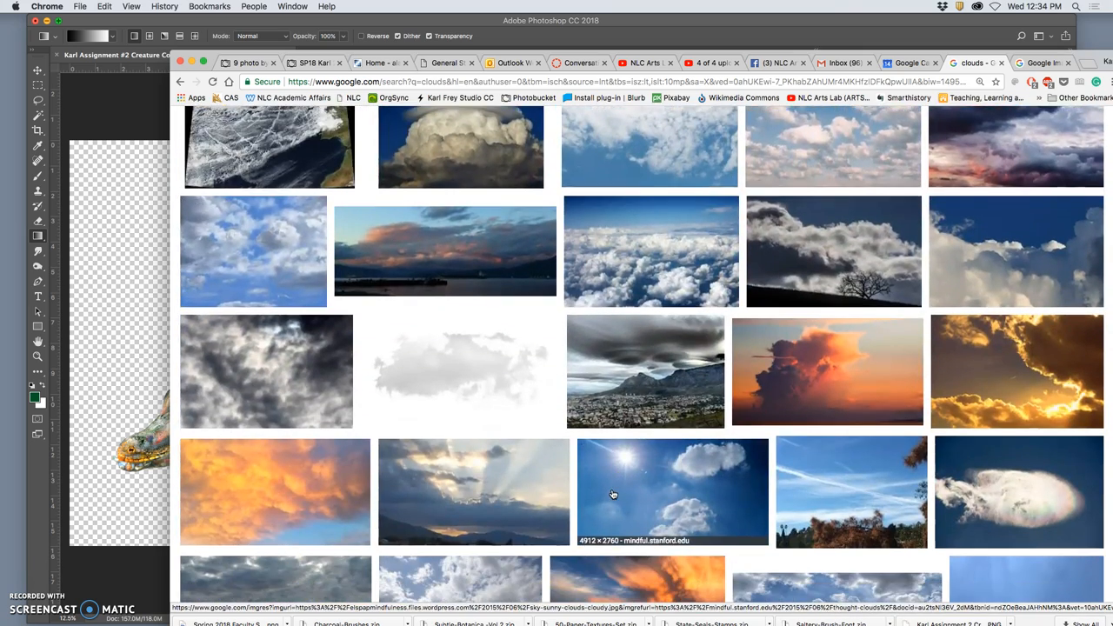
scroll(613, 493, "down", 2)
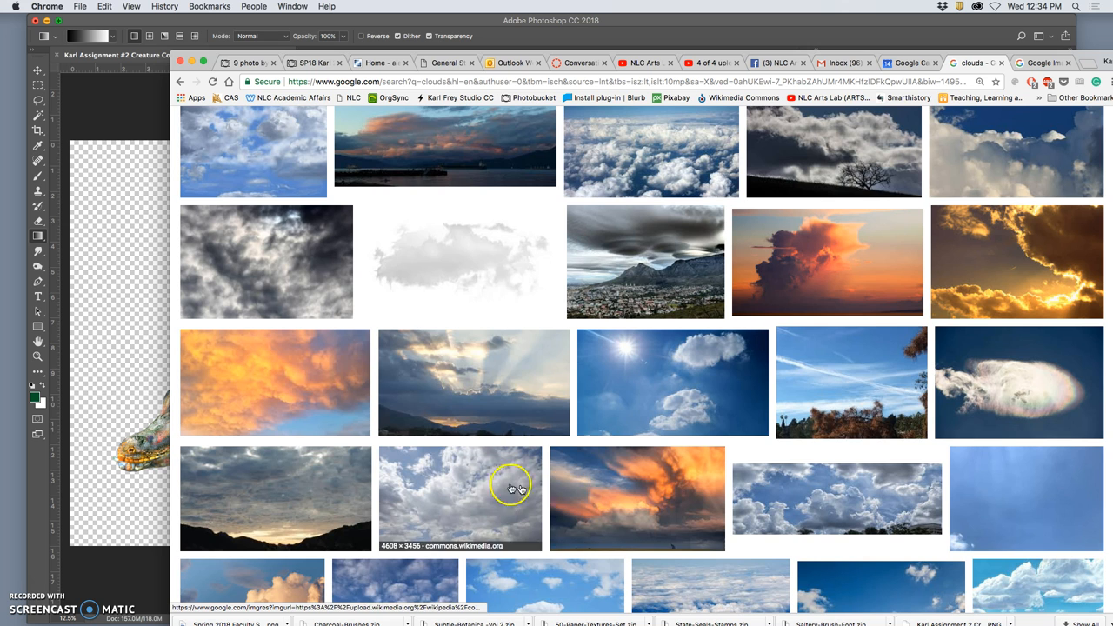
scroll(521, 492, "down", 1)
right_click(478, 418)
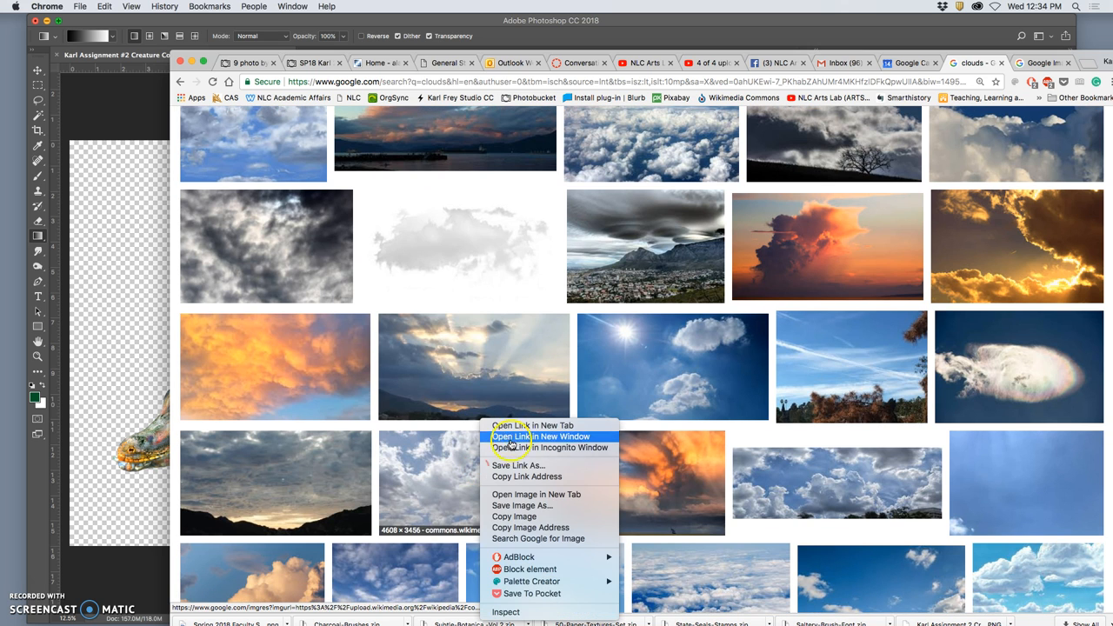
left_click(512, 426)
scroll(574, 435, "down", 3)
scroll(609, 461, "down", 3)
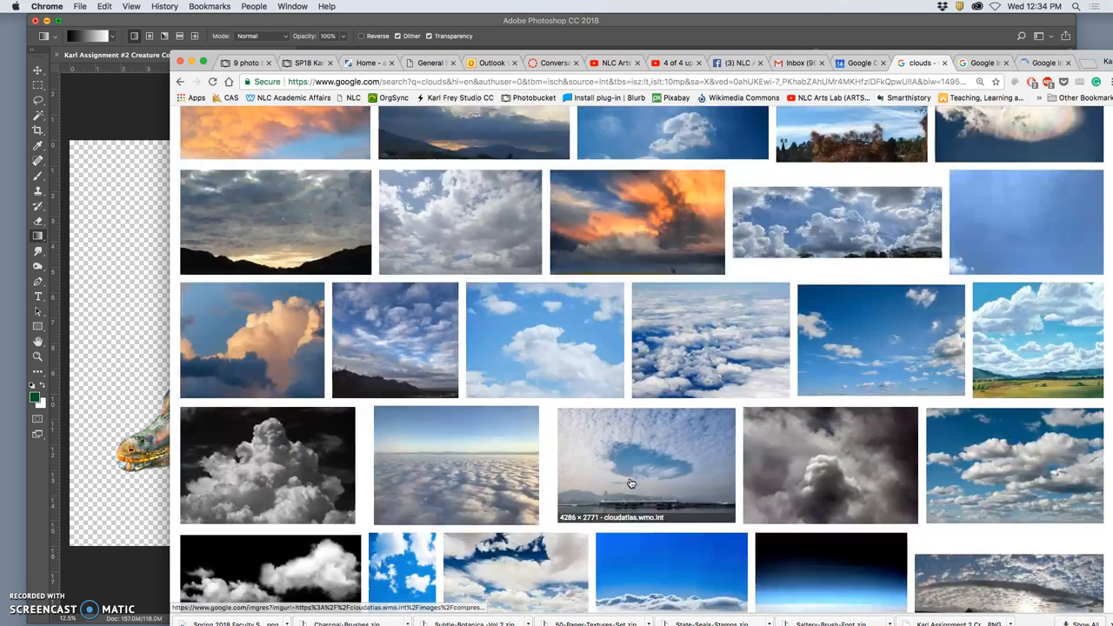
scroll(628, 482, "down", 2)
scroll(628, 482, "down", 4)
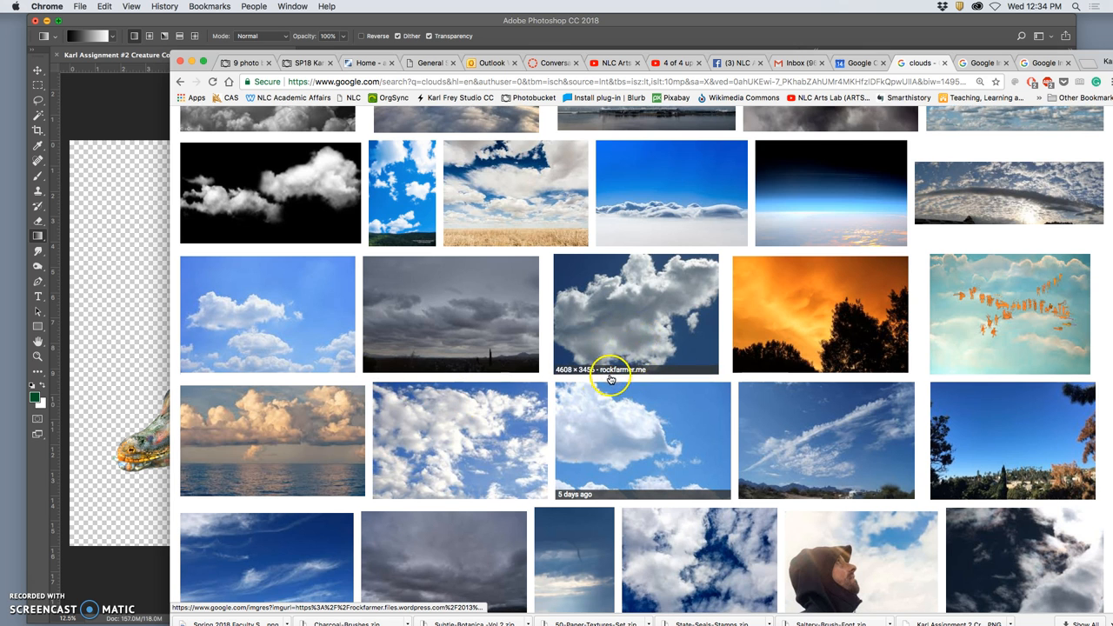
scroll(609, 357, "down", 2)
scroll(608, 374, "down", 2)
scroll(609, 378, "down", 3)
scroll(609, 378, "down", 2)
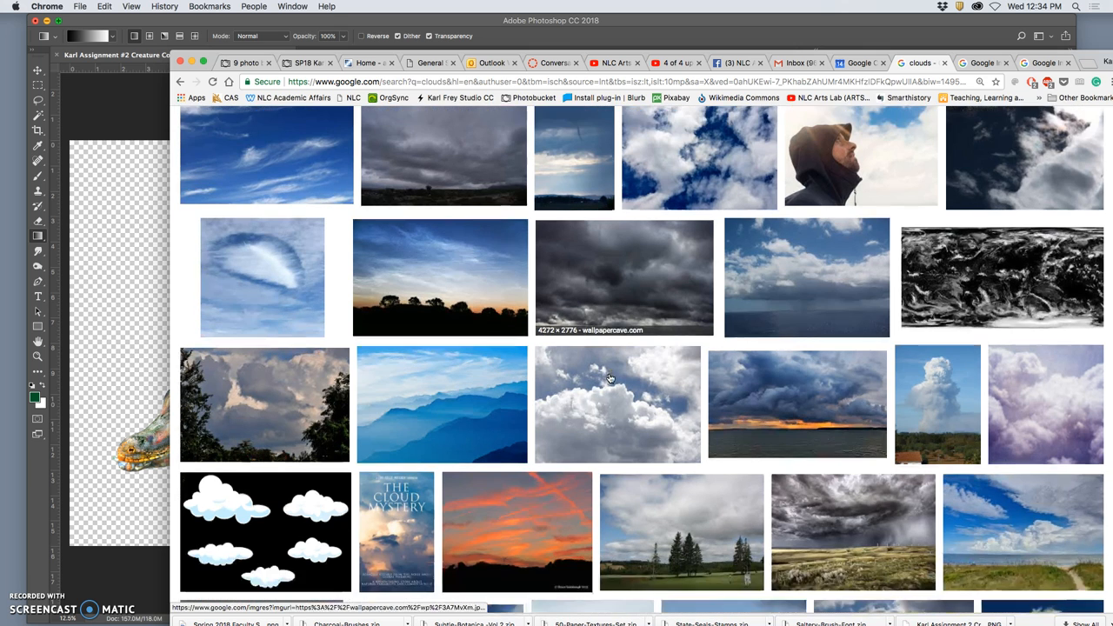
scroll(608, 379, "down", 1)
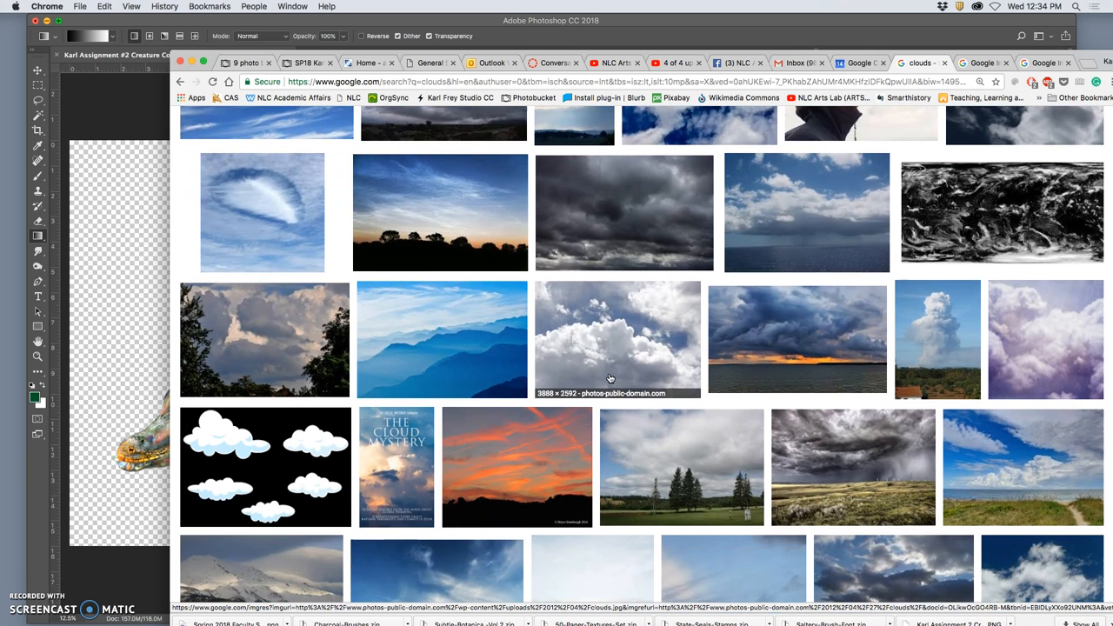
right_click(930, 325)
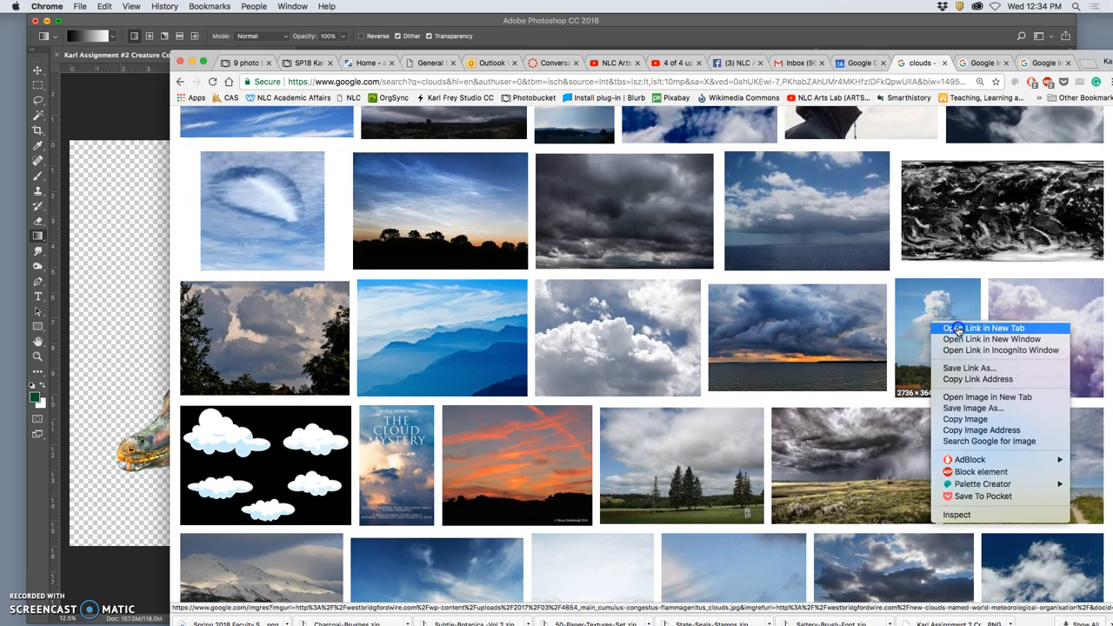
left_click(982, 328)
scroll(748, 374, "down", 3)
scroll(783, 374, "down", 3)
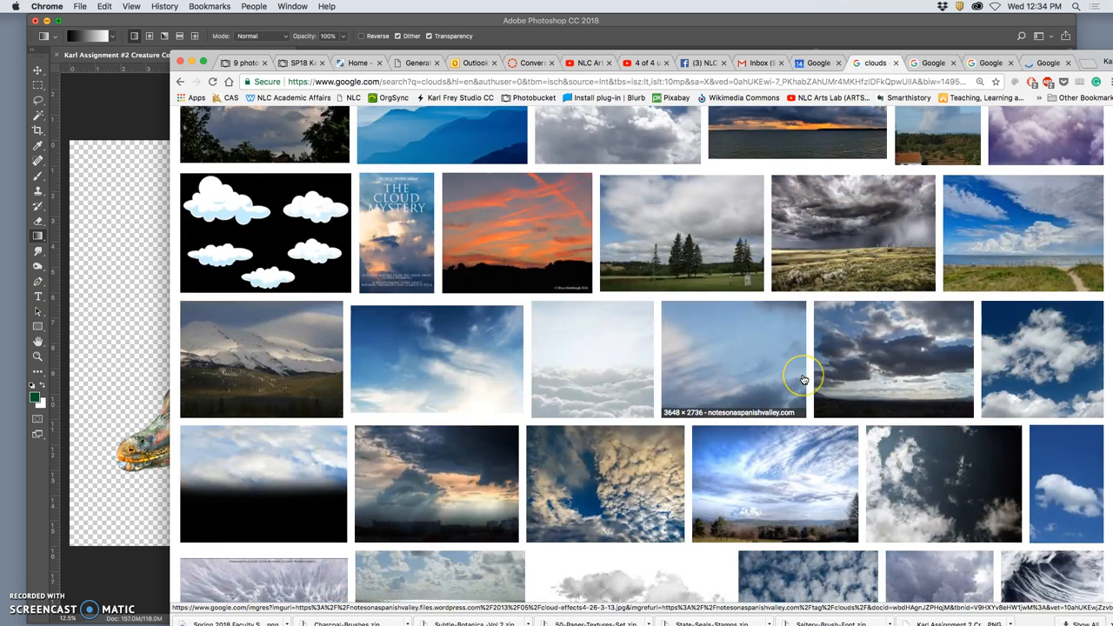
scroll(803, 379, "down", 2)
right_click(1006, 306)
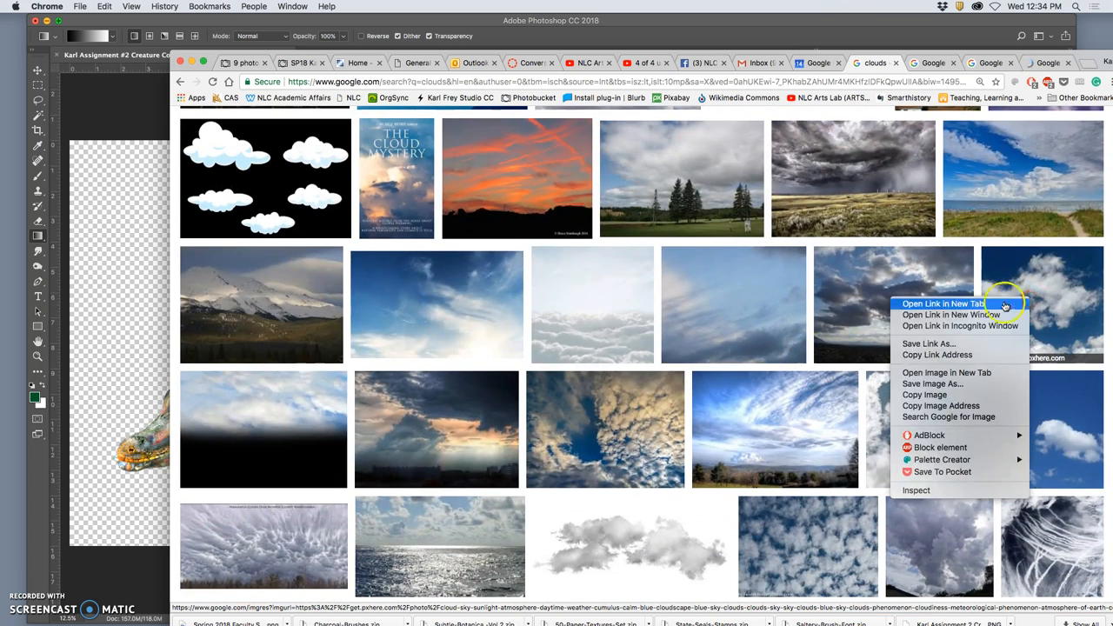
left_click(944, 303)
scroll(767, 353, "down", 5)
scroll(767, 353, "down", 3)
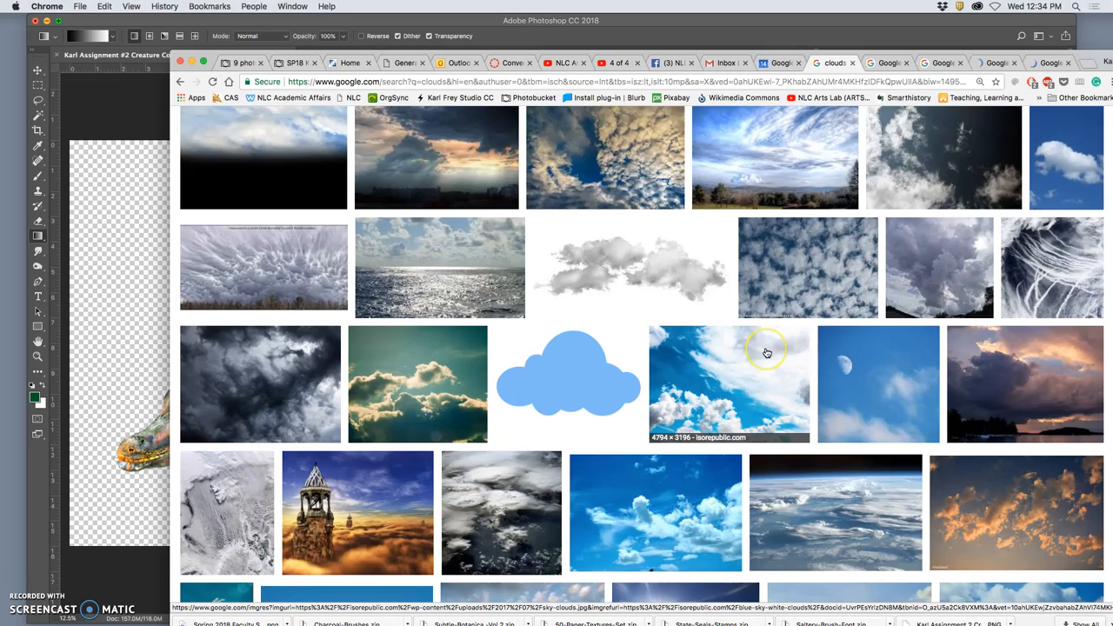
scroll(767, 353, "down", 2)
scroll(767, 354, "down", 4)
scroll(767, 353, "down", 3)
scroll(767, 353, "down", 5)
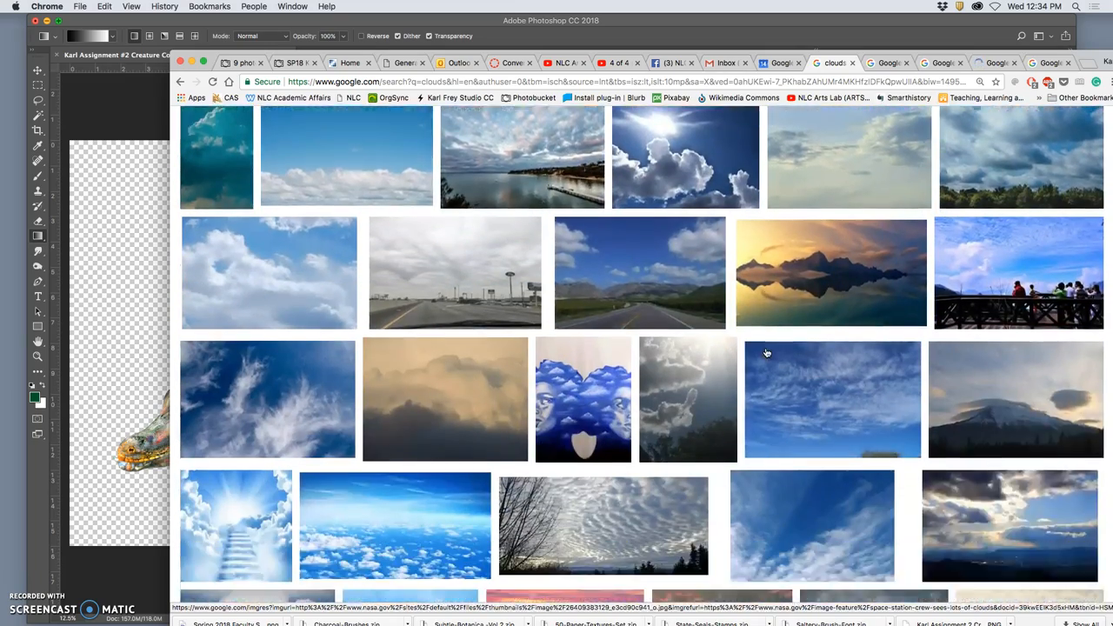
scroll(767, 353, "down", 4)
scroll(768, 353, "down", 2)
scroll(767, 353, "down", 3)
scroll(767, 353, "down", 3)
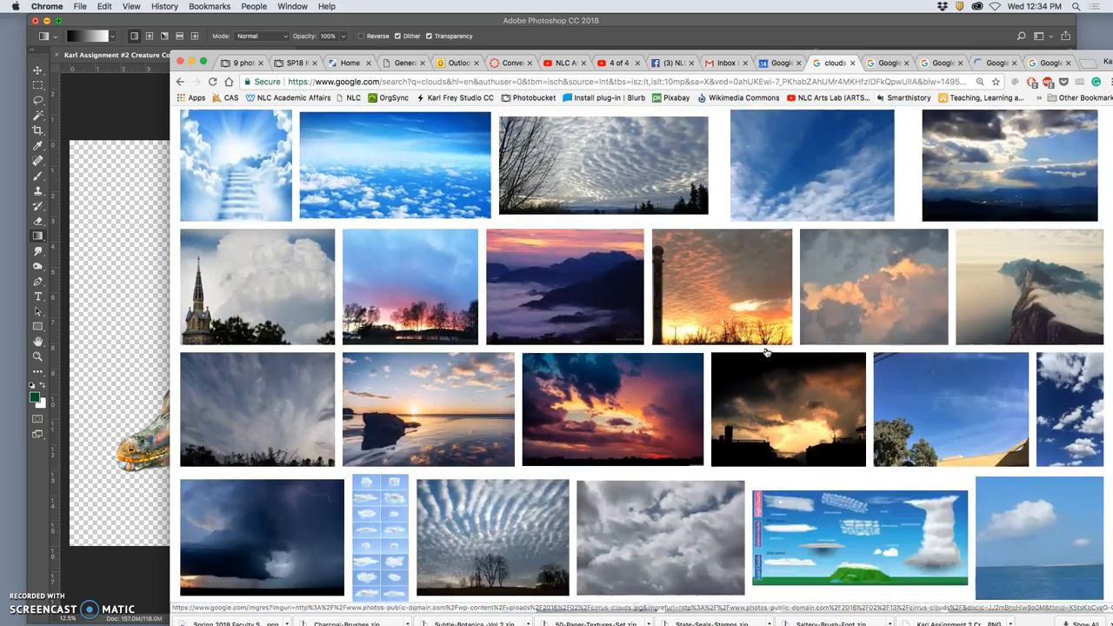
scroll(767, 353, "down", 5)
scroll(768, 354, "down", 1)
scroll(767, 353, "down", 3)
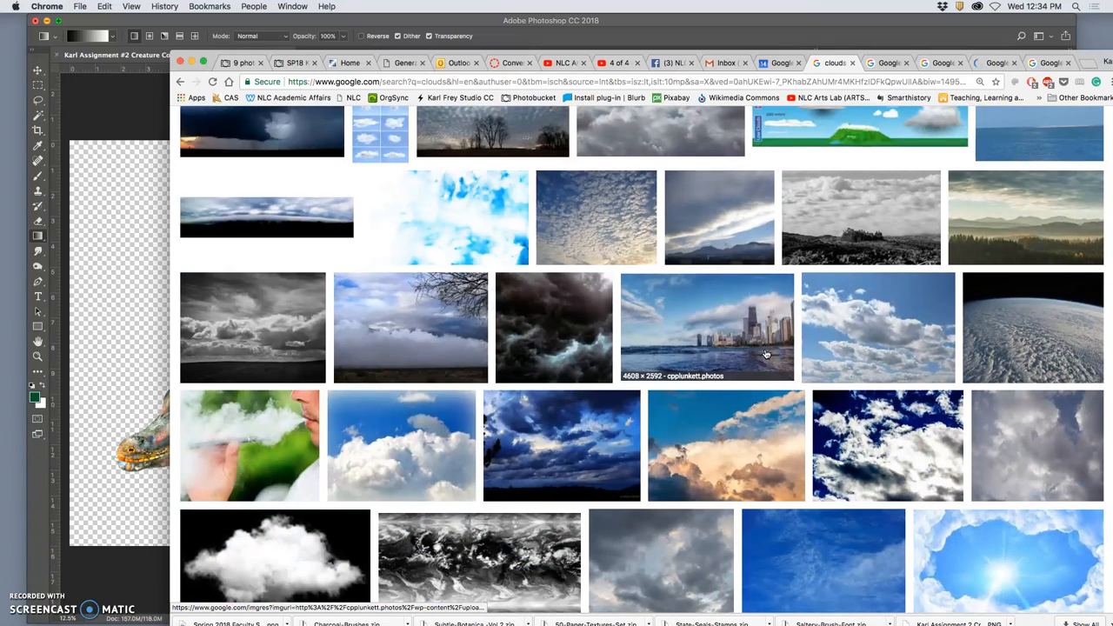
scroll(767, 353, "down", 1)
right_click(904, 300)
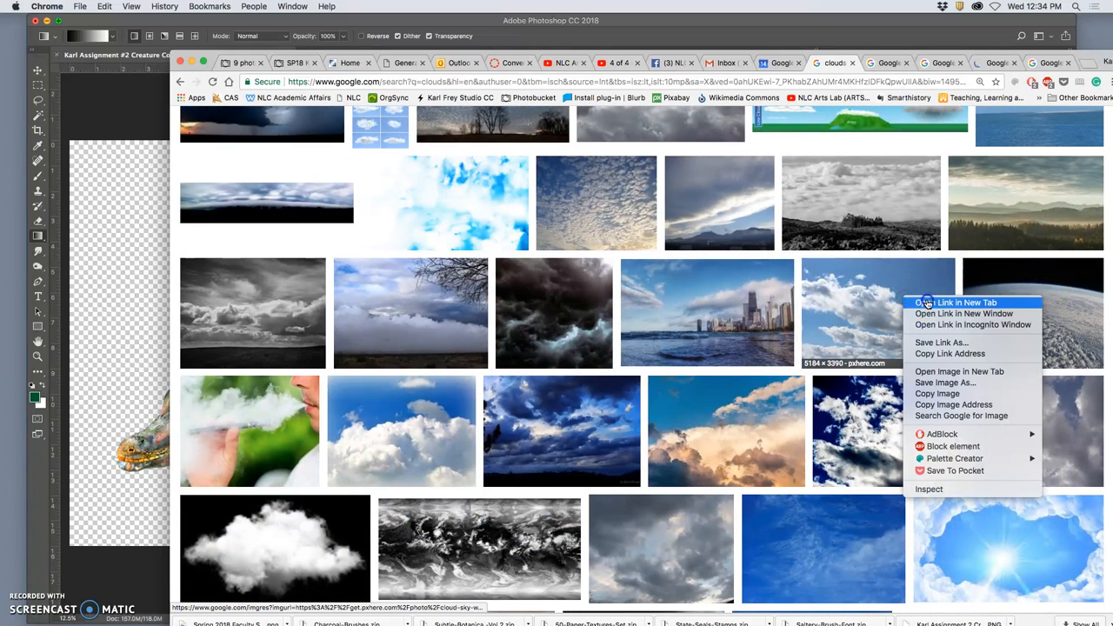
left_click(926, 302)
scroll(788, 370, "down", 3)
scroll(789, 370, "down", 5)
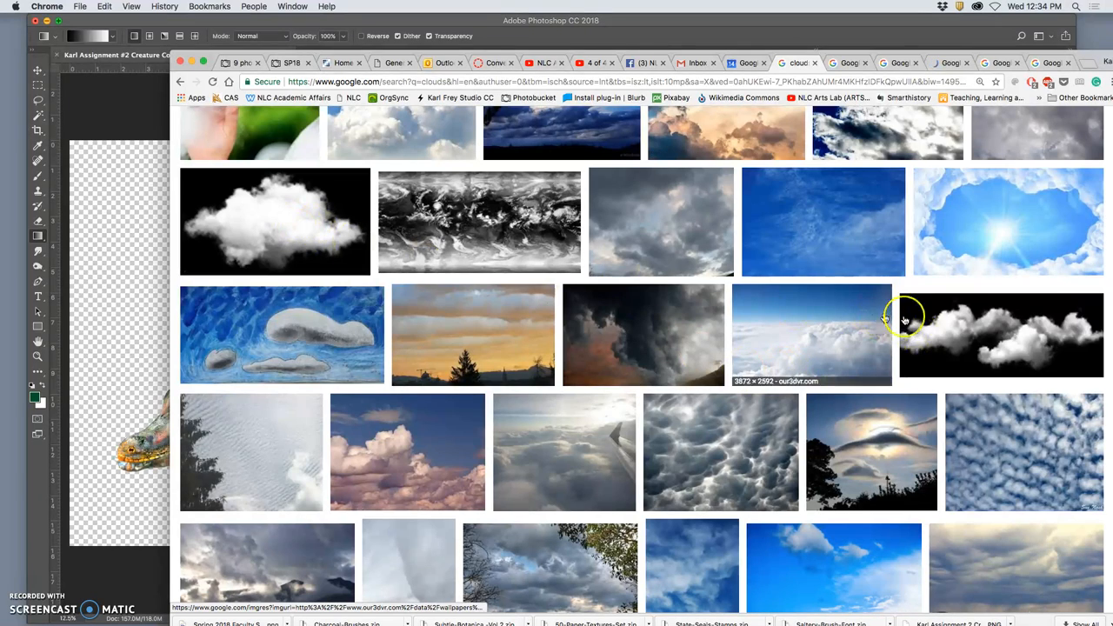
scroll(557, 322, "down", 5)
scroll(643, 331, "down", 3)
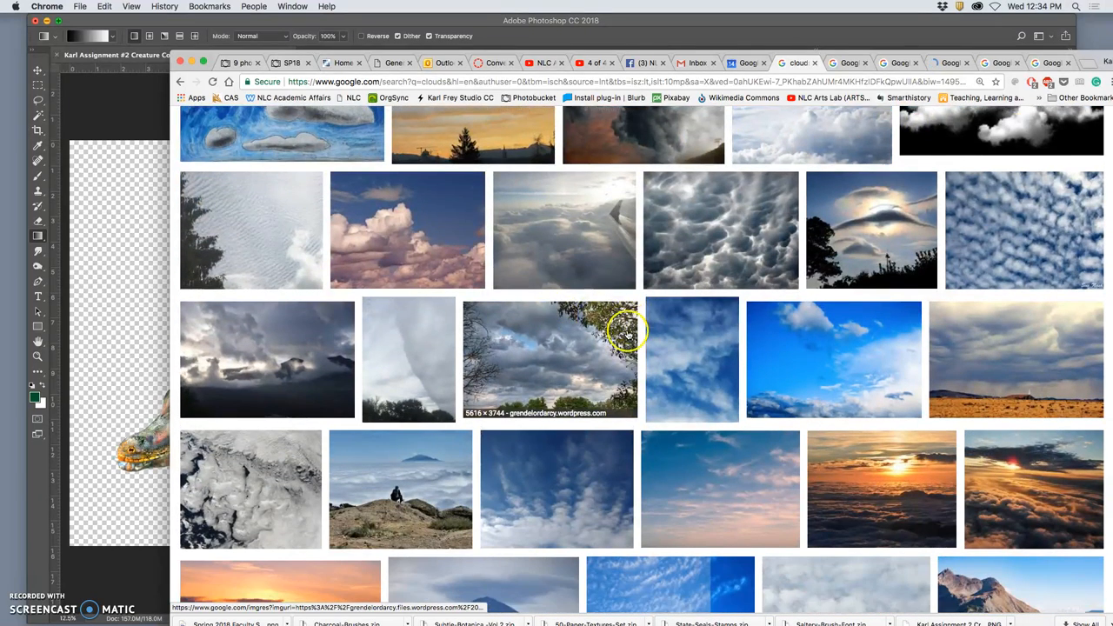
scroll(643, 330, "down", 2)
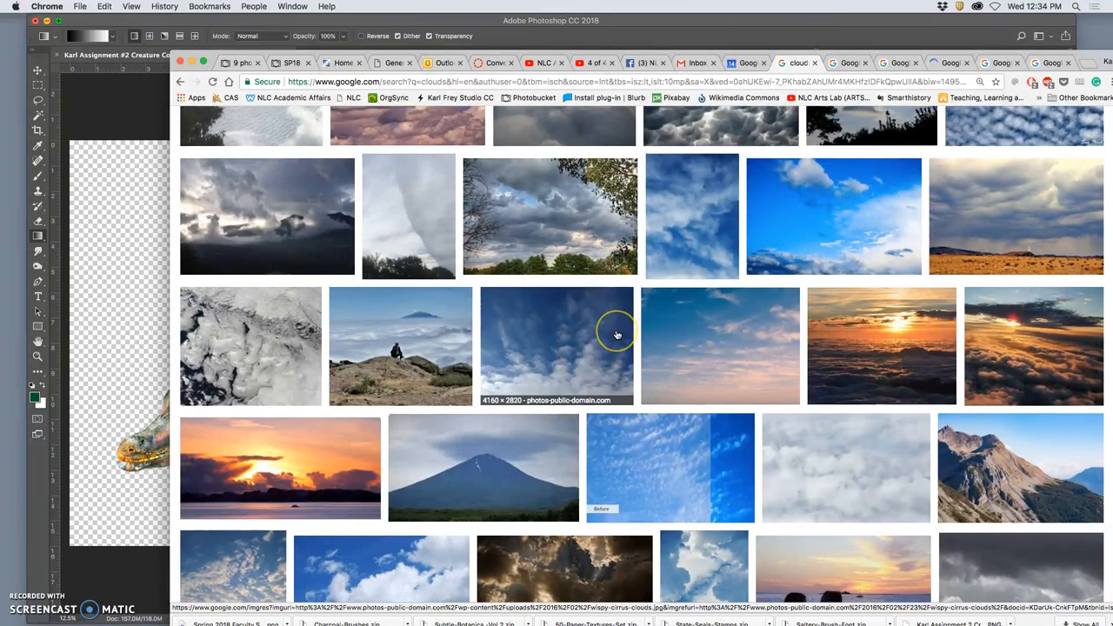
scroll(618, 334, "down", 3)
scroll(618, 334, "down", 2)
scroll(616, 335, "down", 3)
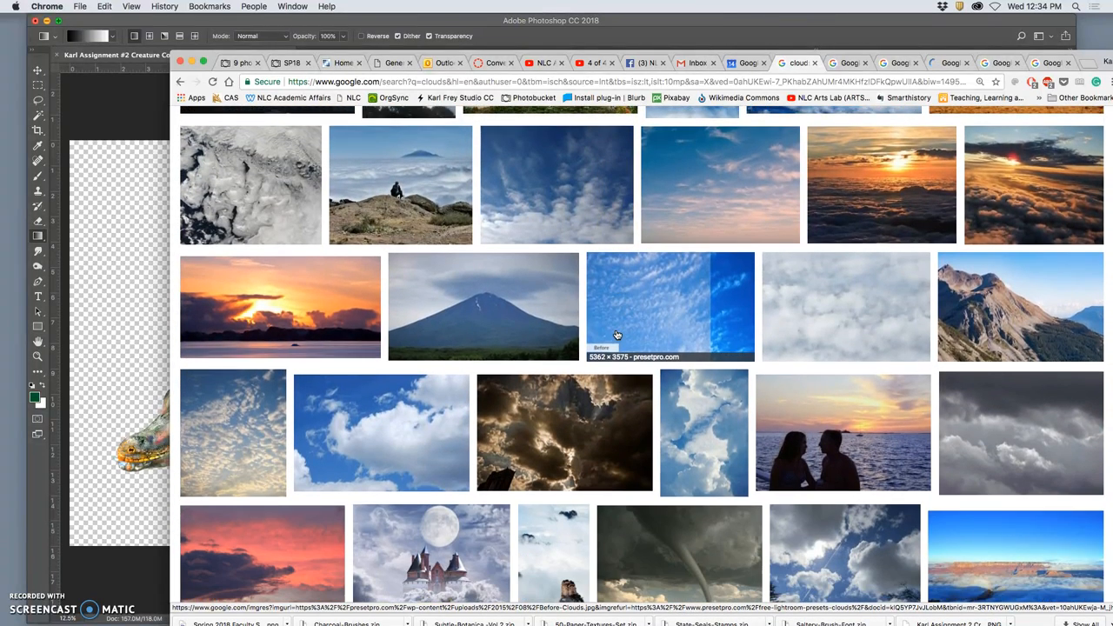
scroll(522, 347, "down", 2)
Step: Open four more cloud results (white cloud, cumulus over trees, blue sky, small white clouds) in new tabs
right_click(386, 389)
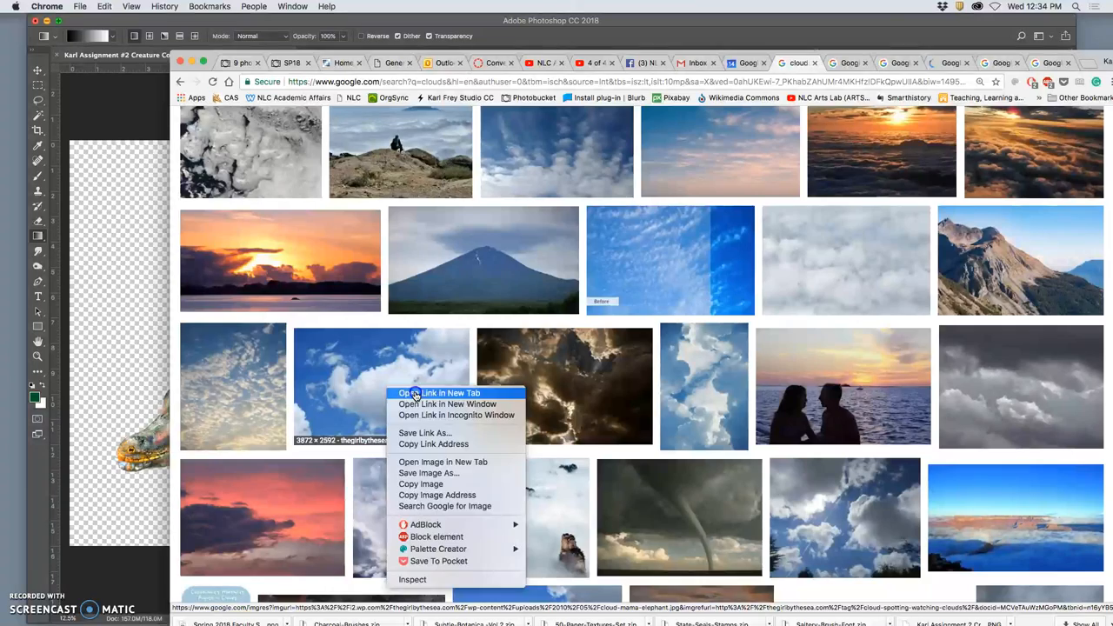
left_click(416, 393)
scroll(617, 374, "down", 5)
scroll(618, 400, "down", 5)
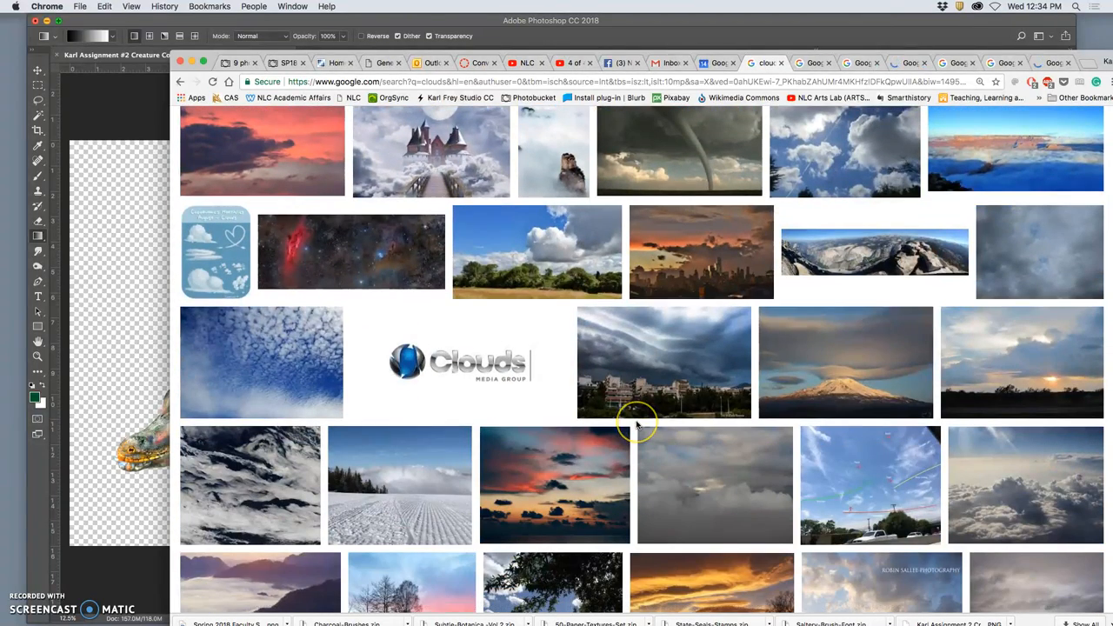
scroll(638, 425, "down", 1)
scroll(608, 348, "down", 1)
right_click(564, 260)
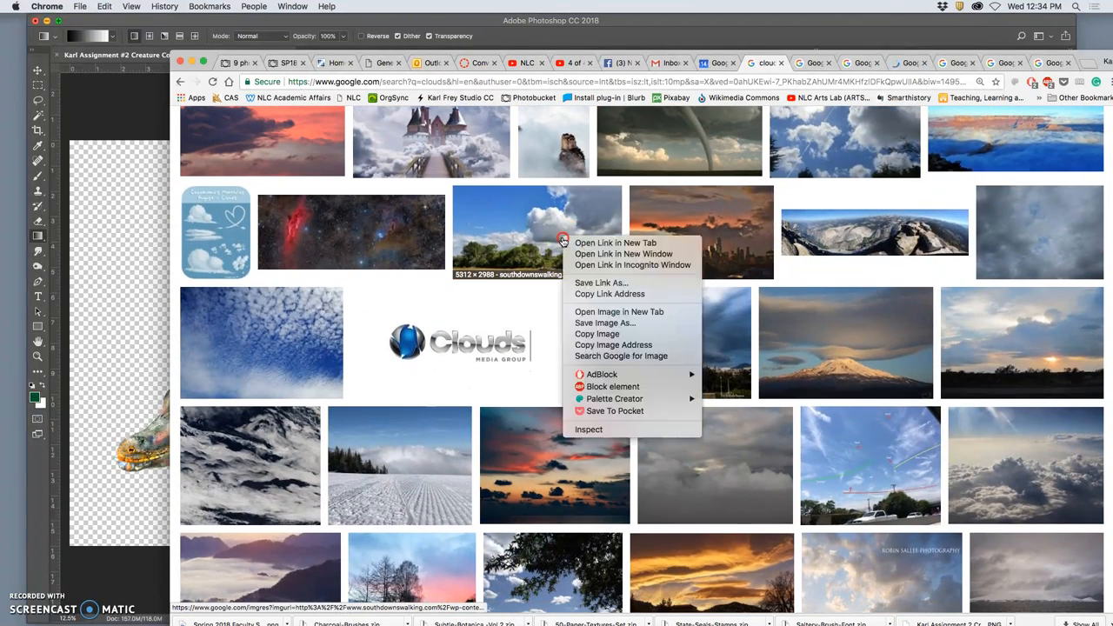
left_click(585, 244)
scroll(609, 366, "down", 5)
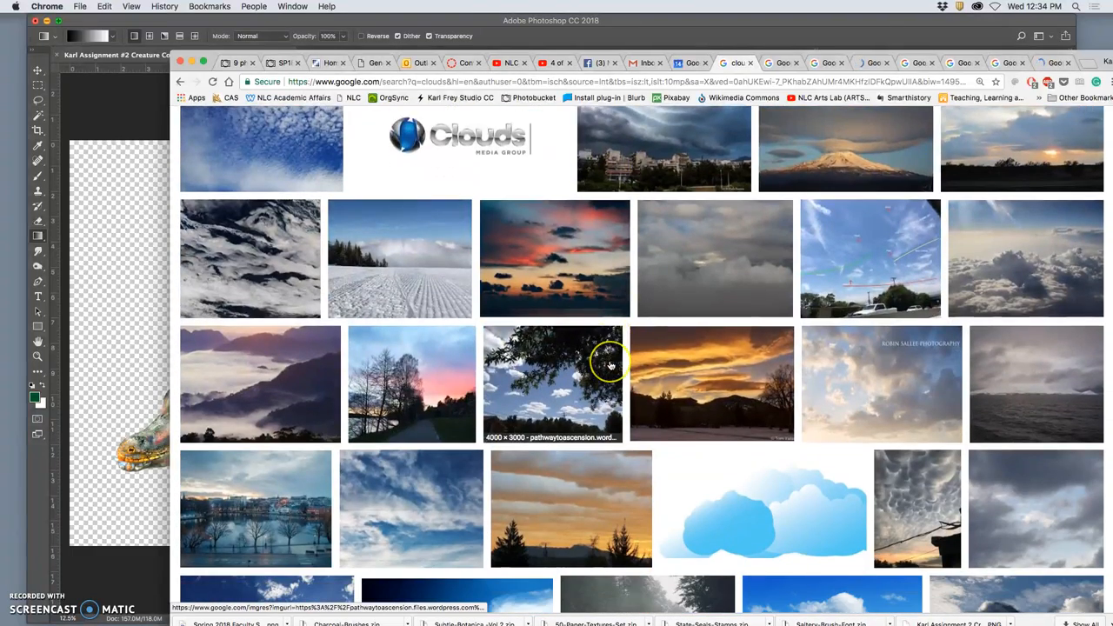
scroll(609, 365, "down", 1)
scroll(611, 366, "down", 5)
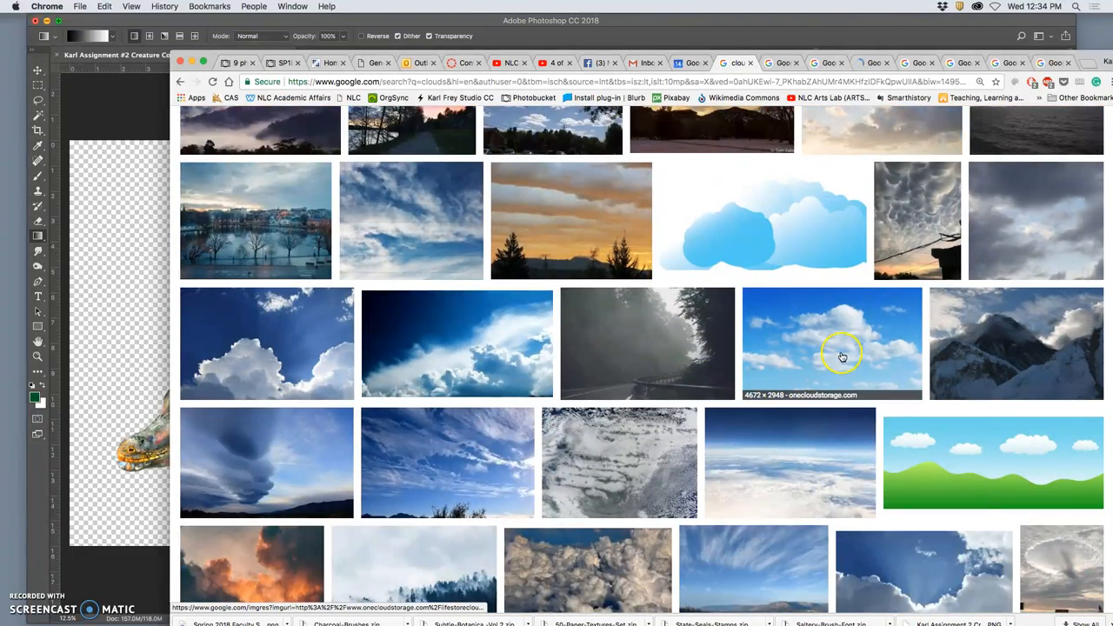
right_click(844, 351)
left_click(895, 352)
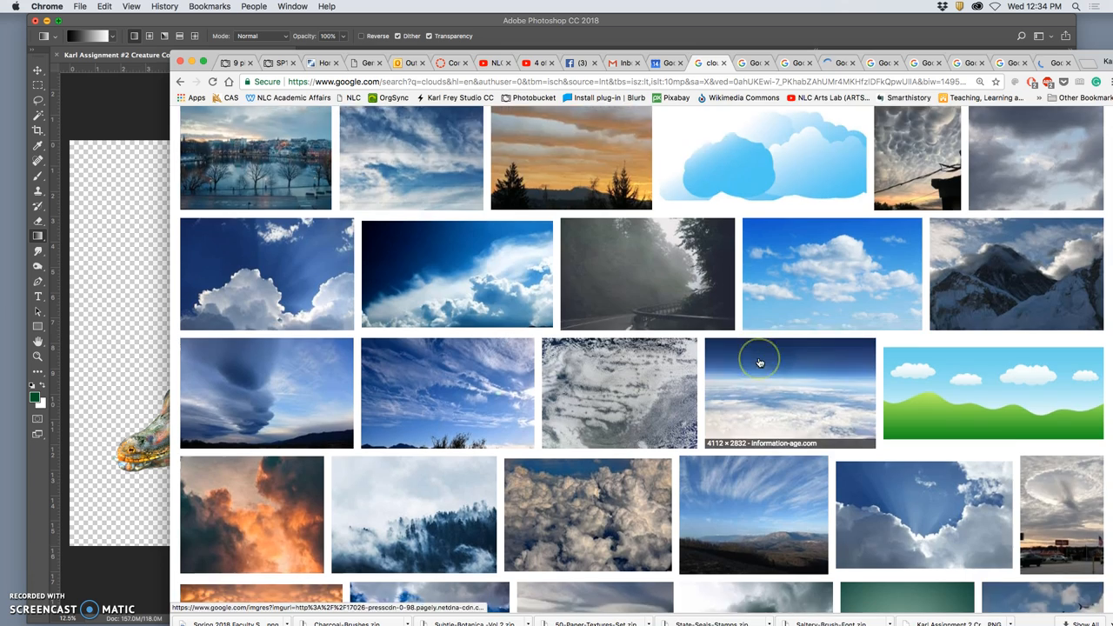
scroll(759, 362, "down", 5)
scroll(758, 361, "down", 5)
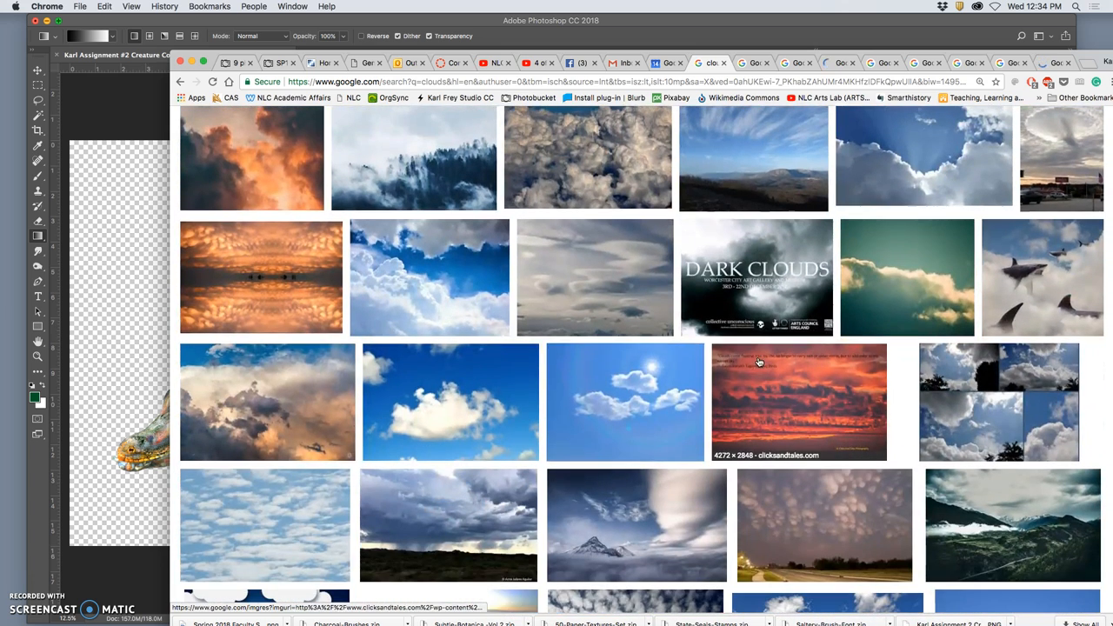
scroll(609, 392, "down", 1)
right_click(471, 411)
left_click(521, 415)
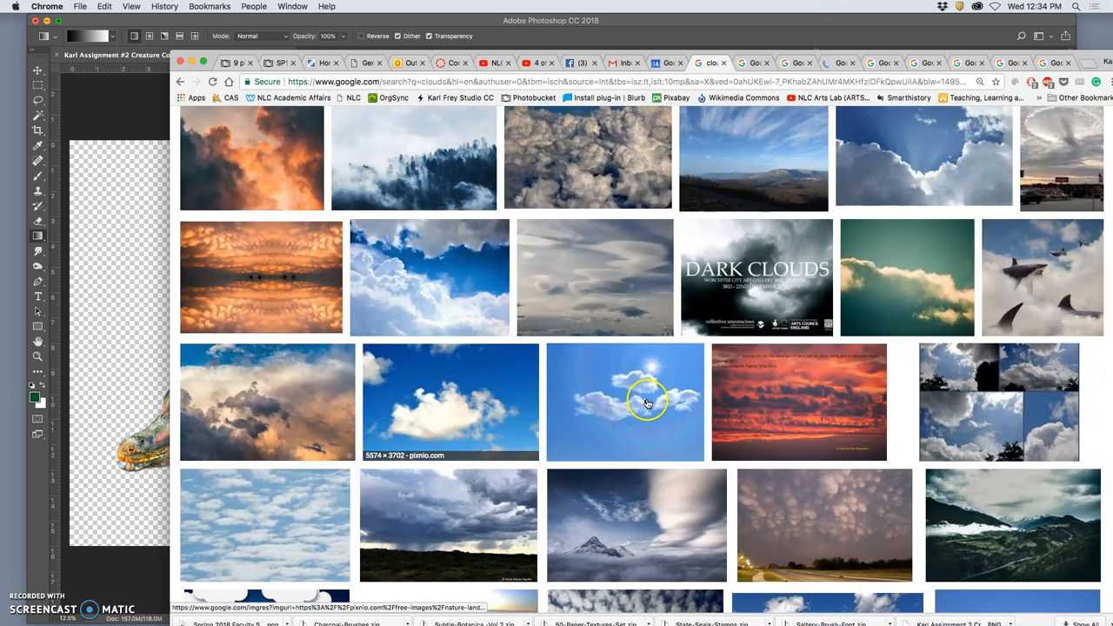
scroll(609, 392, "down", 4)
scroll(648, 403, "down", 4)
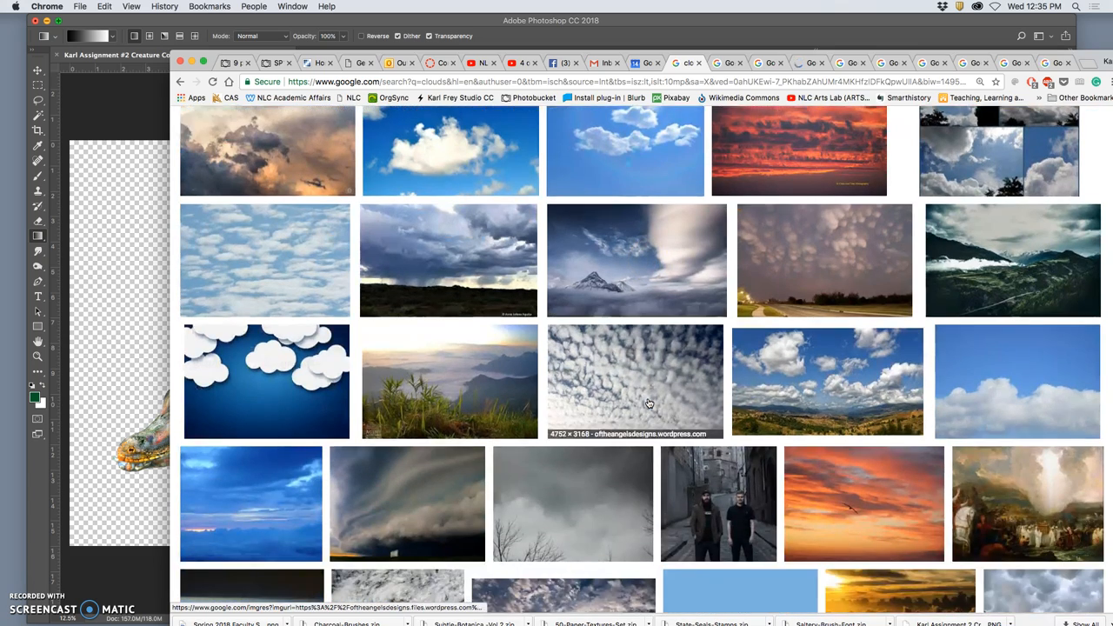
scroll(648, 403, "down", 4)
scroll(648, 402, "down", 4)
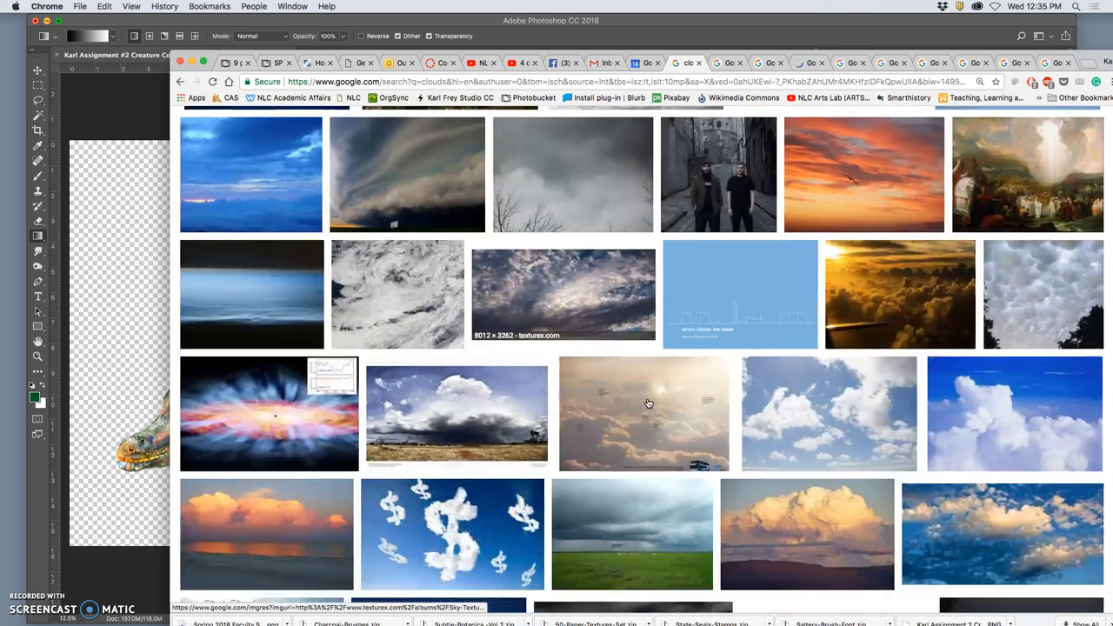
scroll(647, 403, "down", 3)
scroll(648, 402, "down", 4)
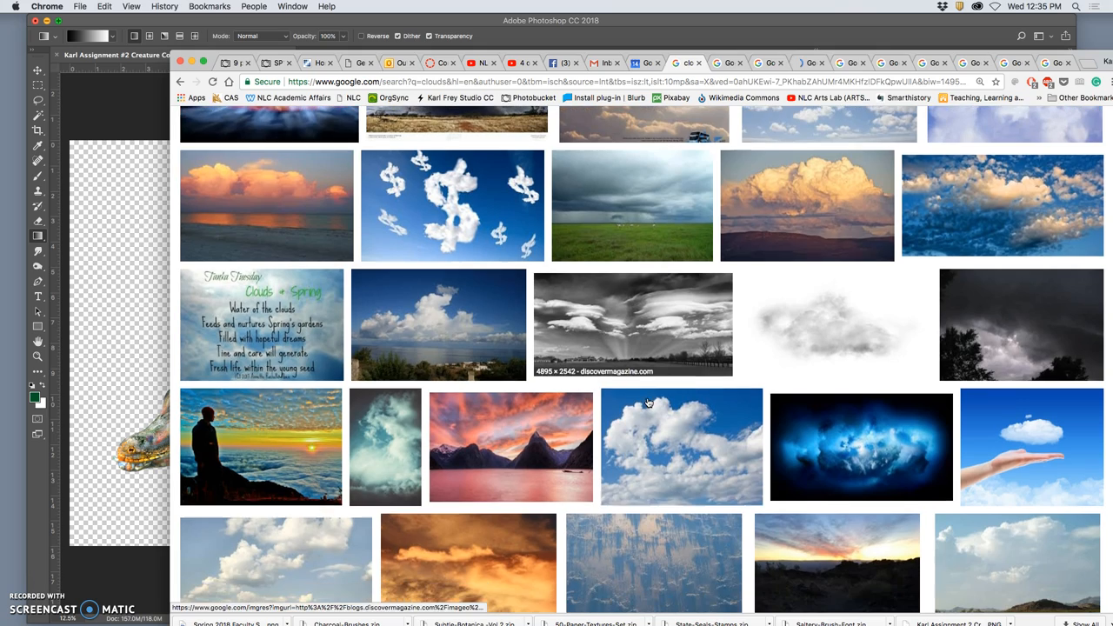
Step: Move the browser and Photoshop windows aside to expose the desktop
left_click(729, 63)
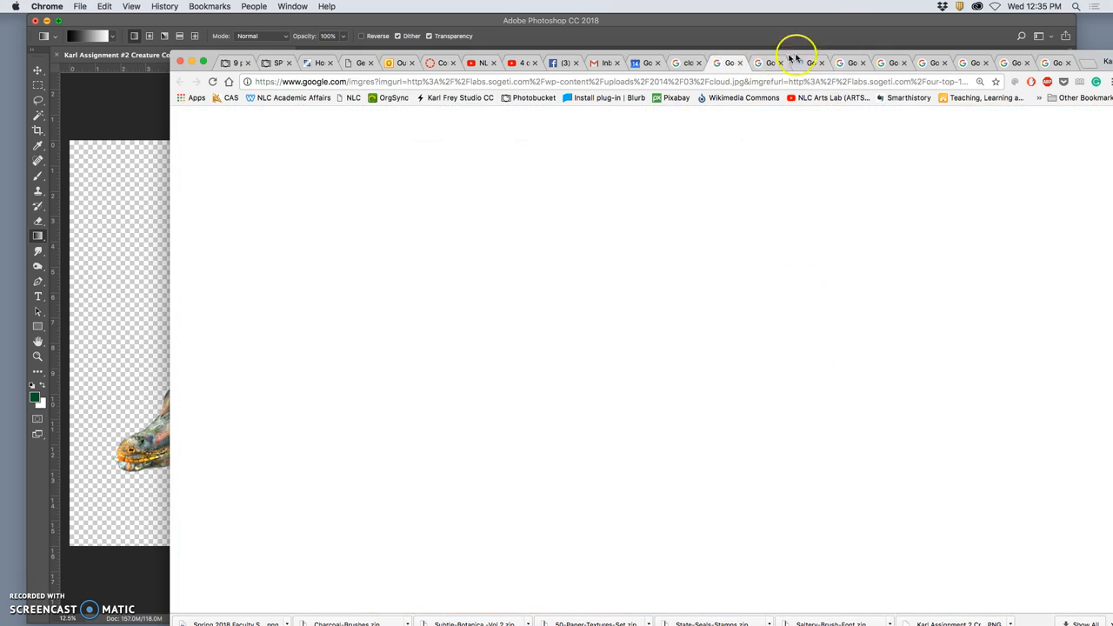
left_click(809, 63)
left_click_drag(826, 47, 609, 92)
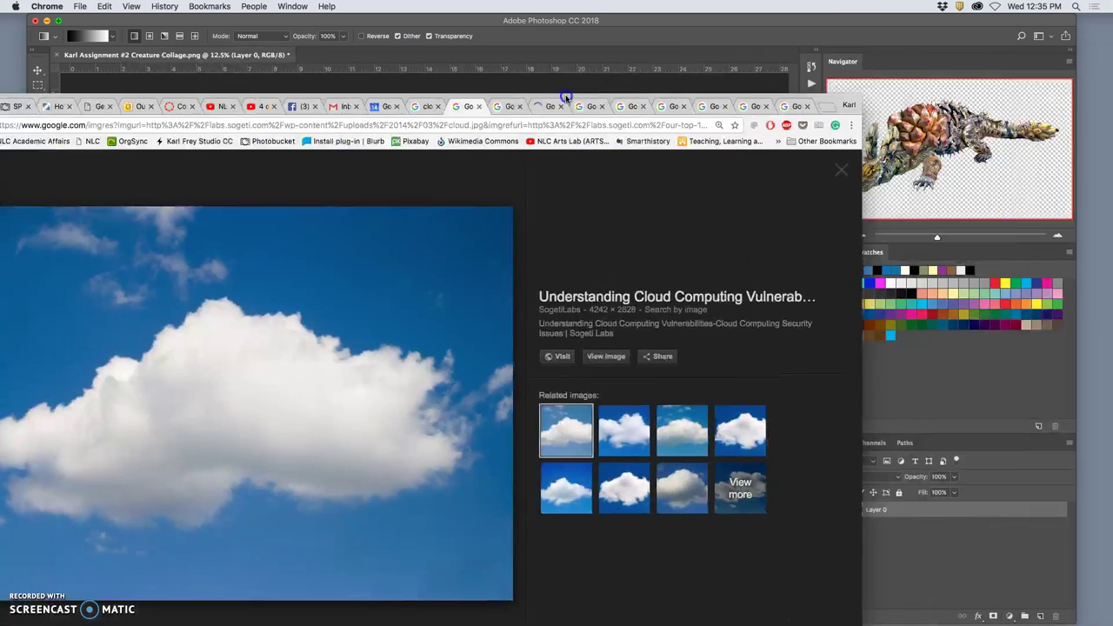
left_click(909, 21)
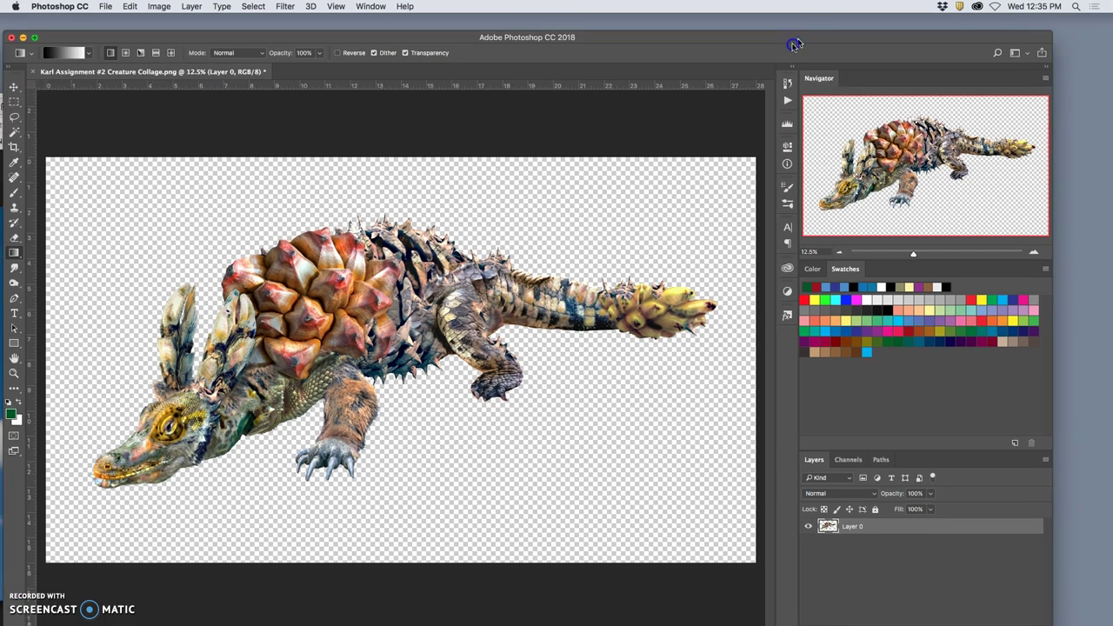
mouse_move(817, 22)
left_mouse_down()
mouse_move(703, 131)
mouse_move(681, 136)
left_mouse_up()
Step: Create a new desktop folder named Cloud Reference
right_click(1030, 156)
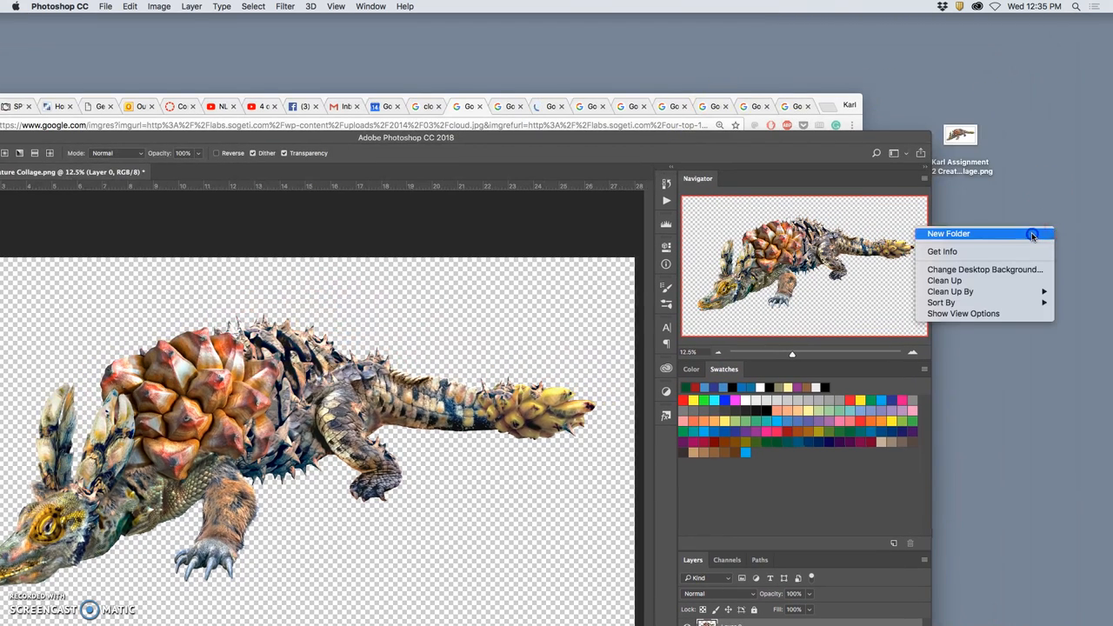
left_click(965, 228)
left_click(1064, 228)
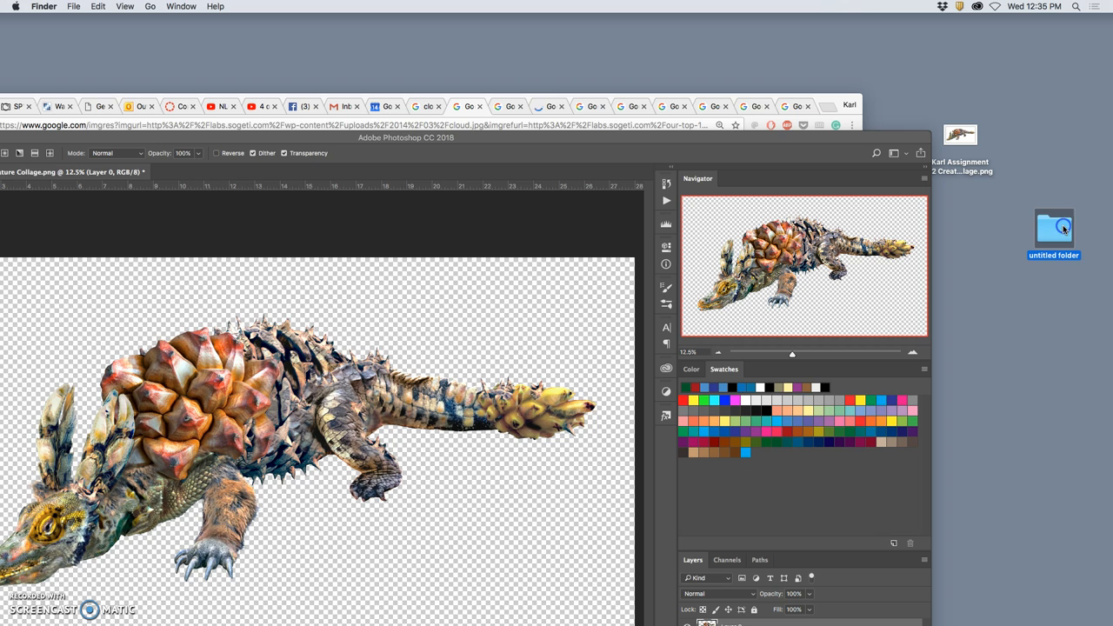
type("Cloud Refere")
type("nce")
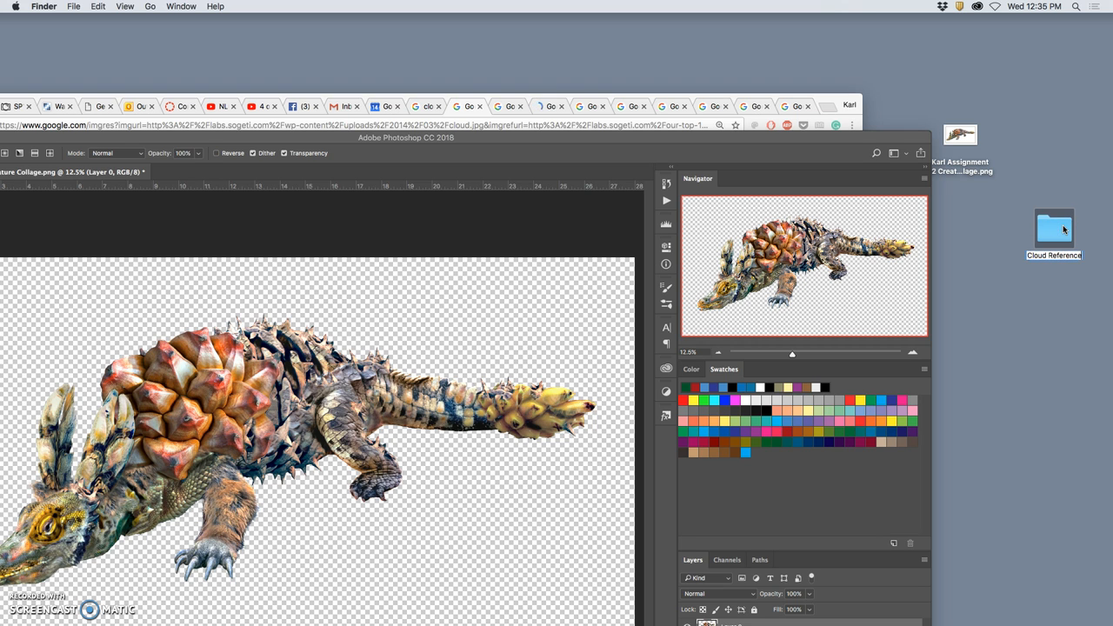
left_click(1043, 280)
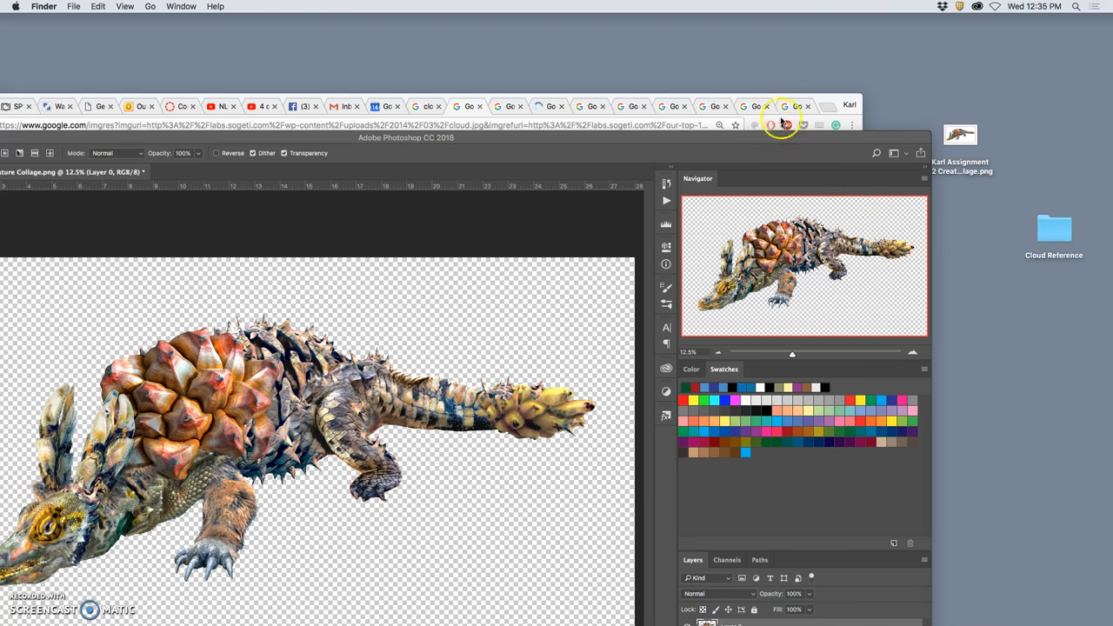
Step: View the first cloud photo and the Vellore clouds photo at full size and discard both
left_click(771, 91)
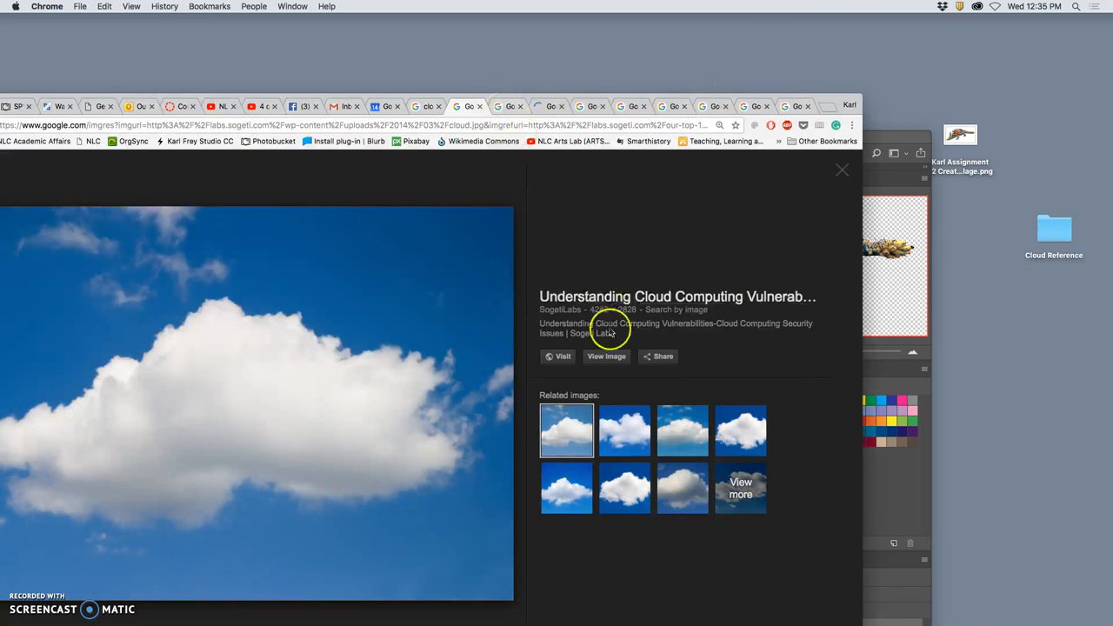
left_click(606, 356)
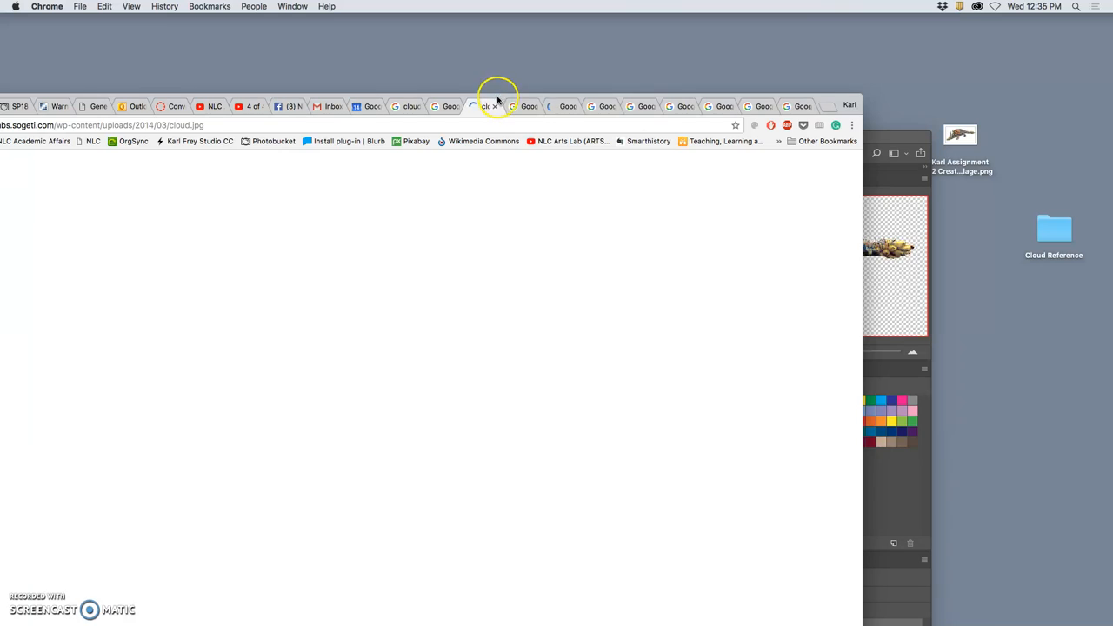
left_click_drag(498, 89, 540, 11)
left_click(459, 244)
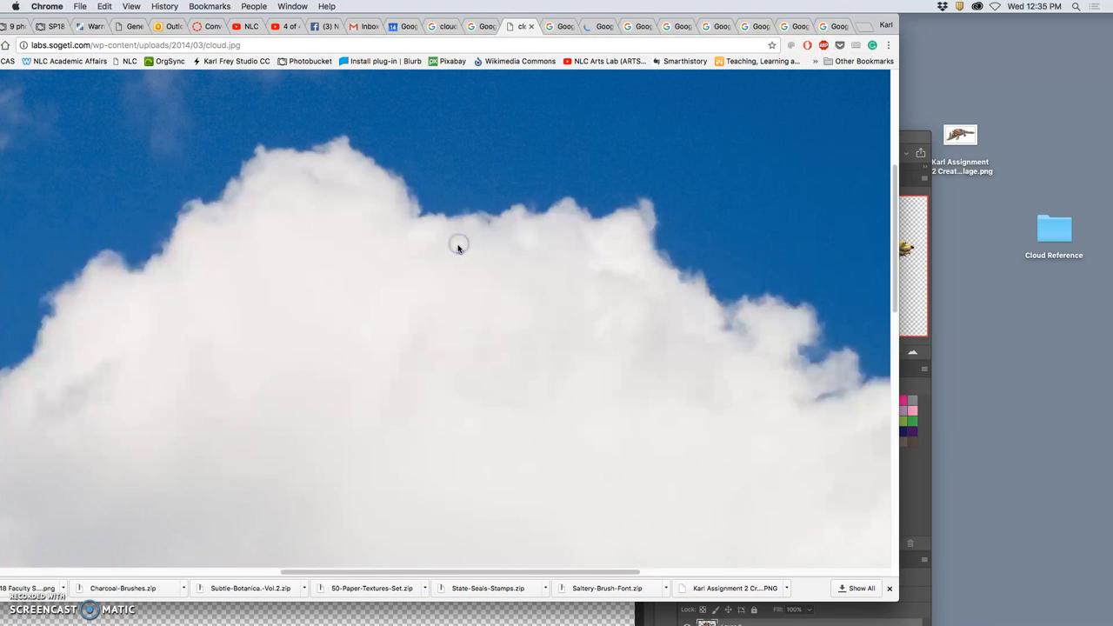
scroll(528, 247, "down", 5)
scroll(531, 248, "down", 10)
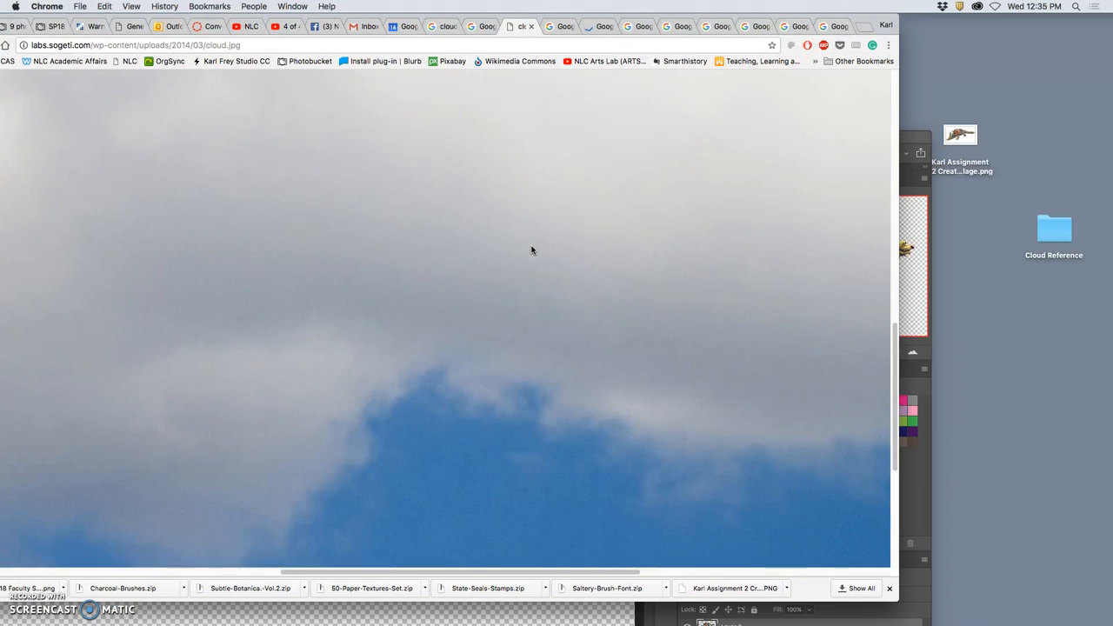
scroll(533, 250, "up", 12)
scroll(533, 250, "up", 5)
left_click(1043, 241)
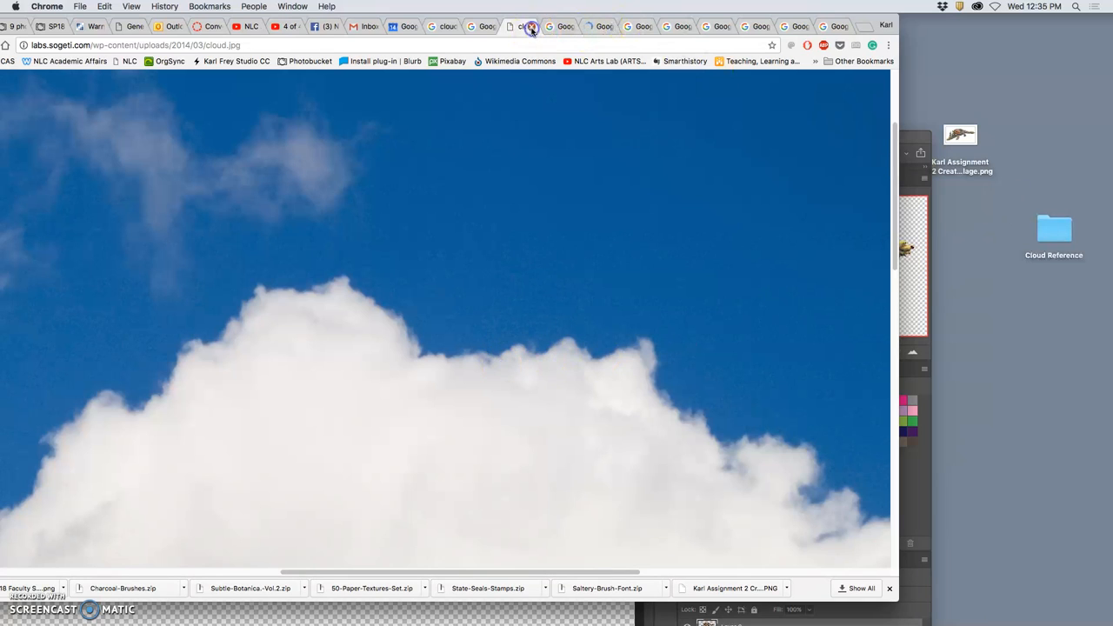
left_click(532, 29)
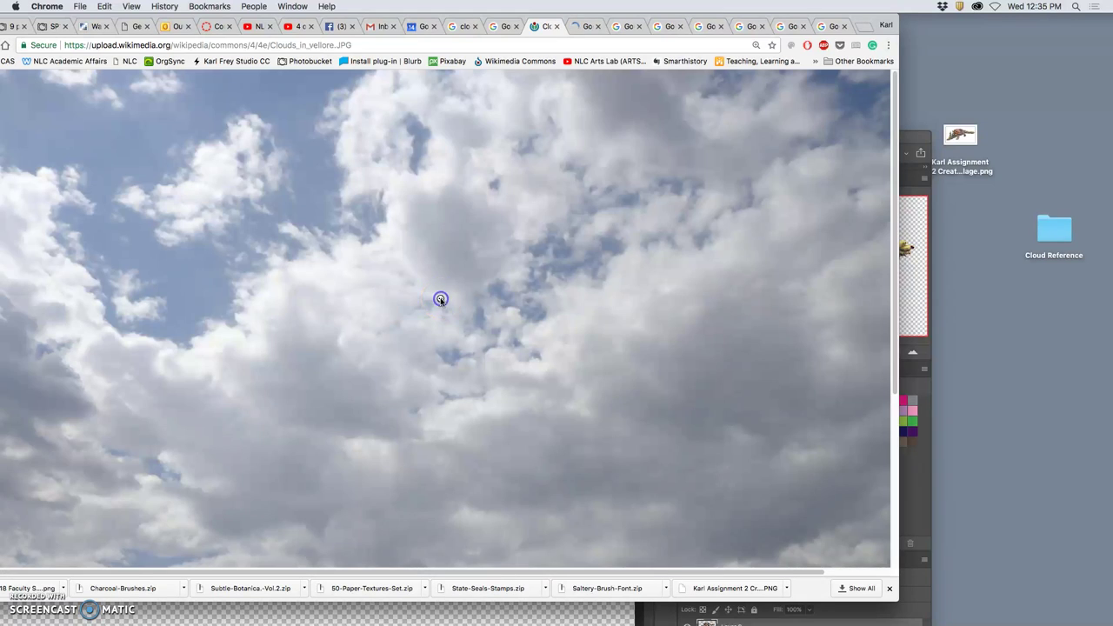
left_click(441, 300)
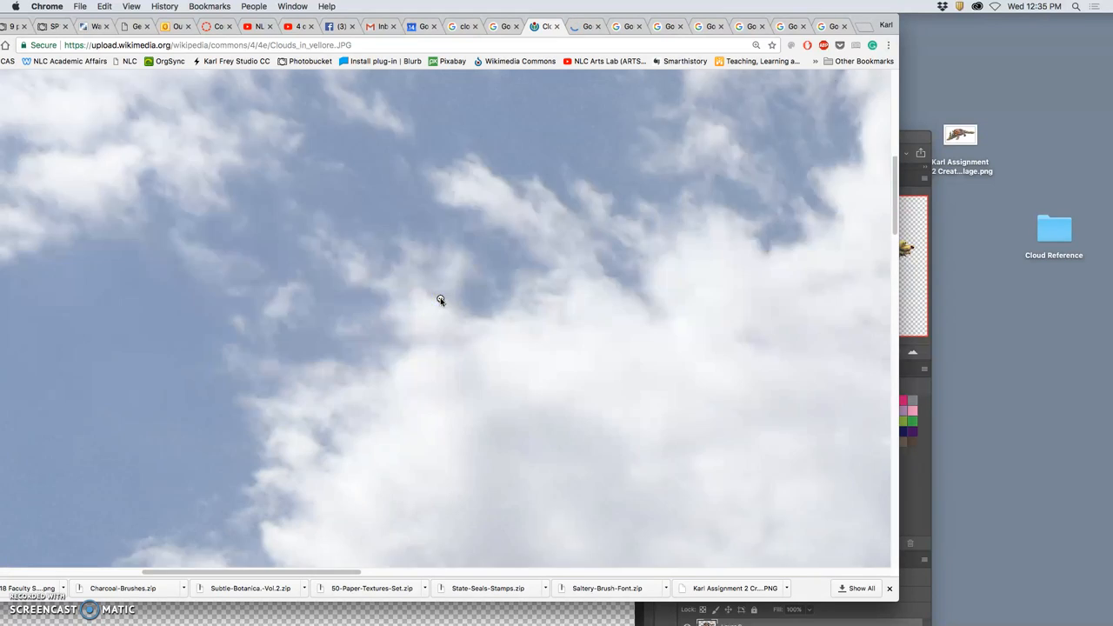
left_click(1054, 233)
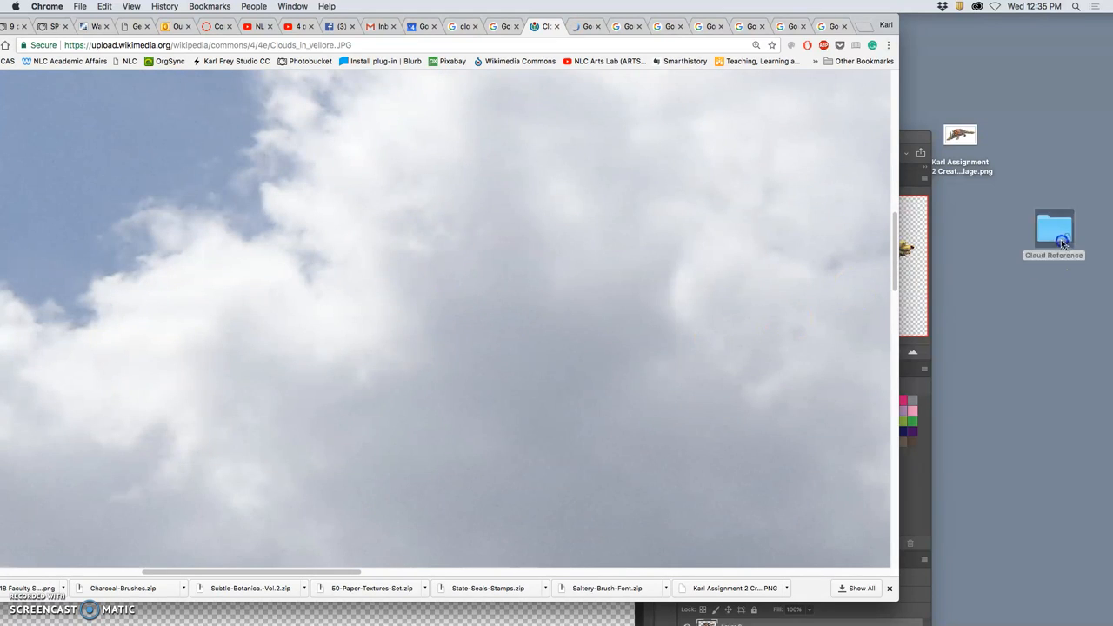
left_click(557, 26)
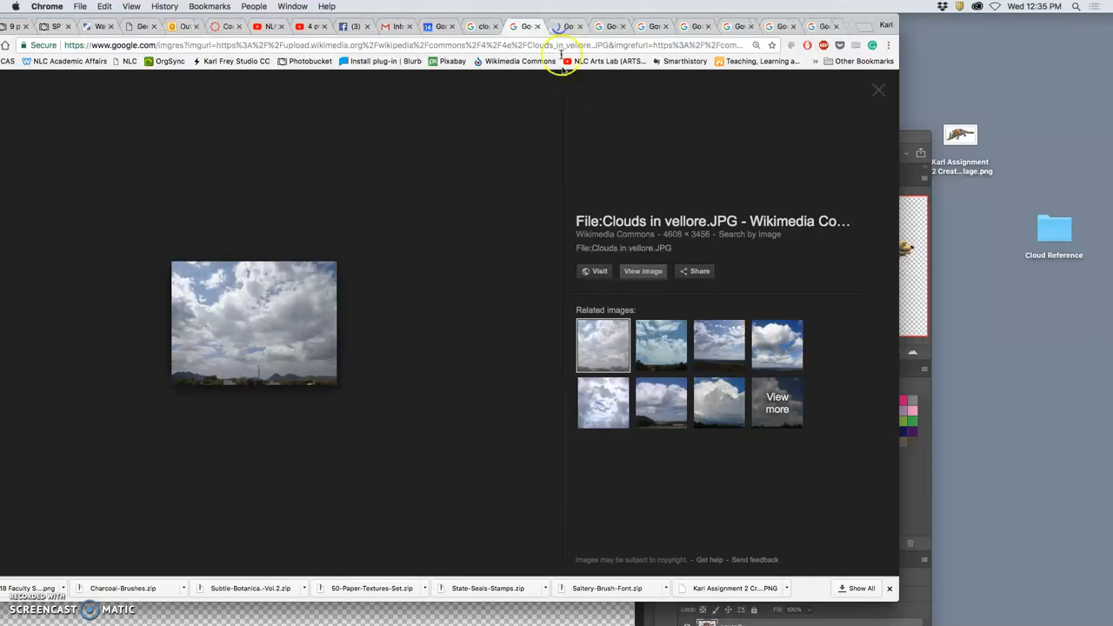
Step: Open the towering cloud photo and the PxHere pages for the scattered and sunlit cumulus results
left_click(541, 29)
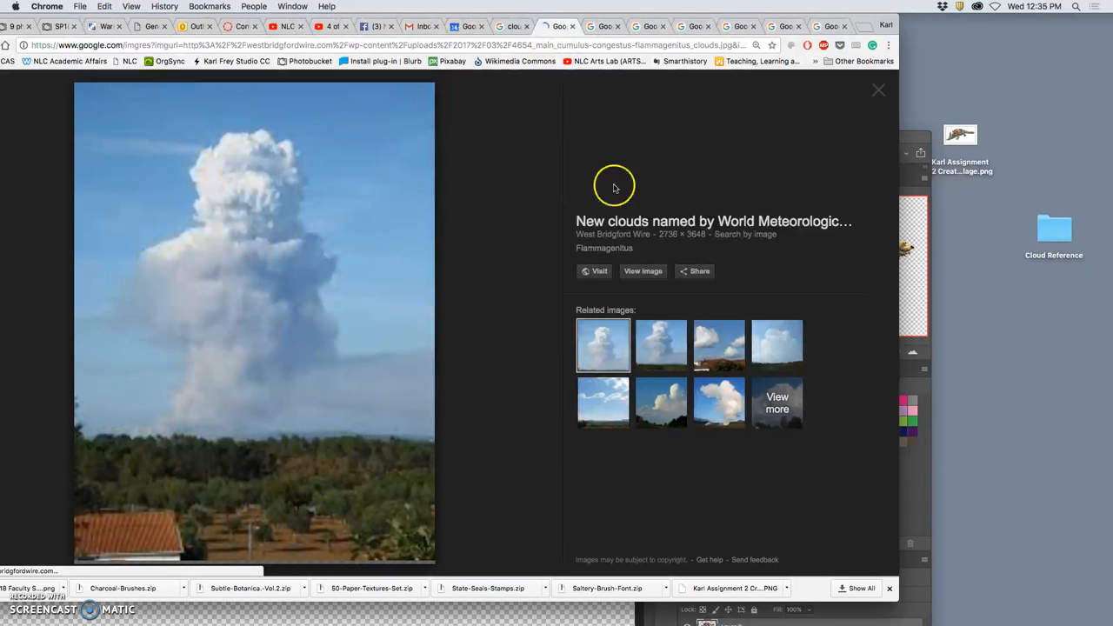
left_click(643, 270)
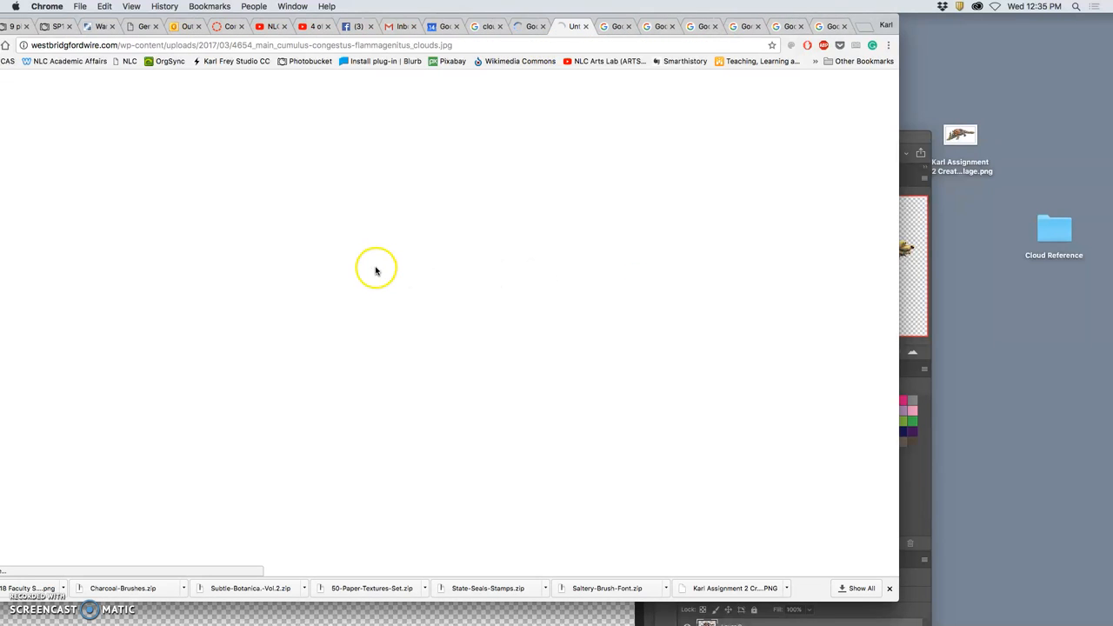
left_click(617, 28)
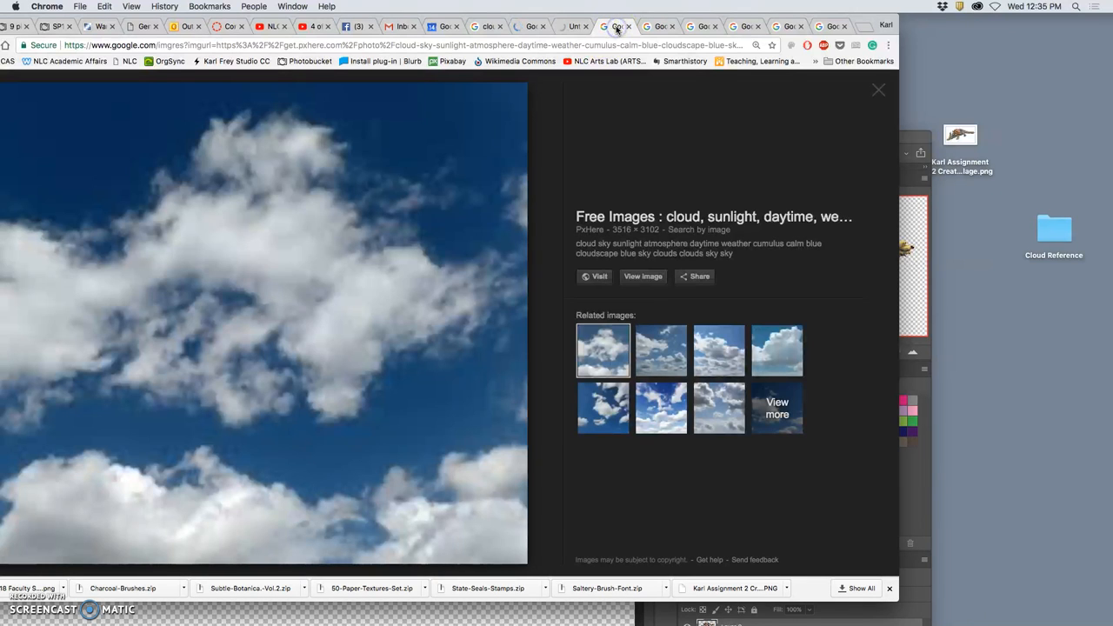
left_click(644, 276)
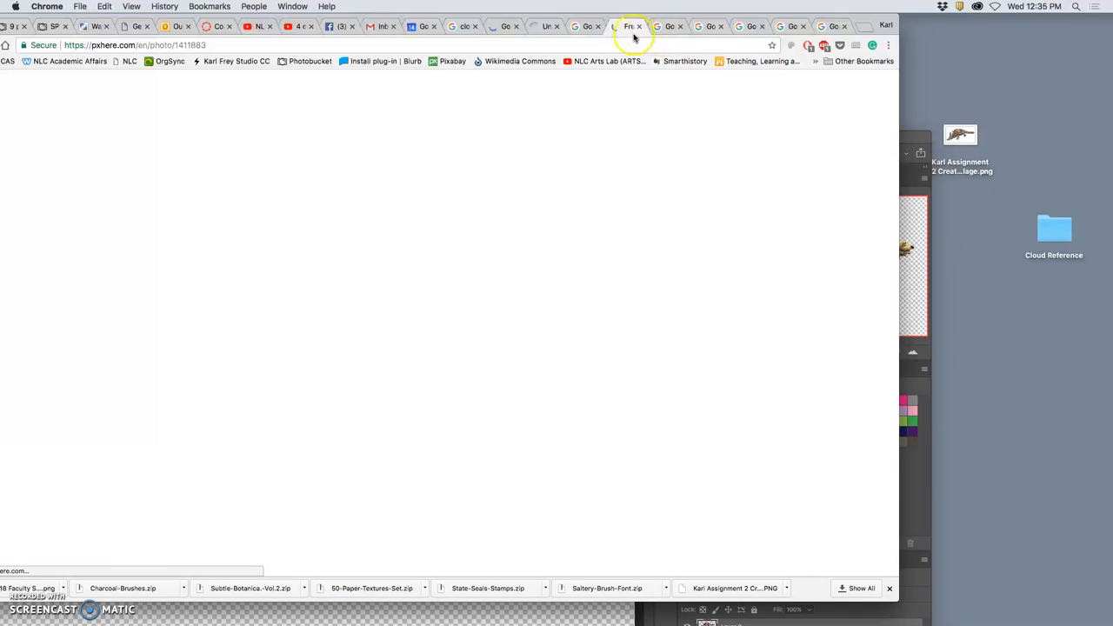
left_click(548, 29)
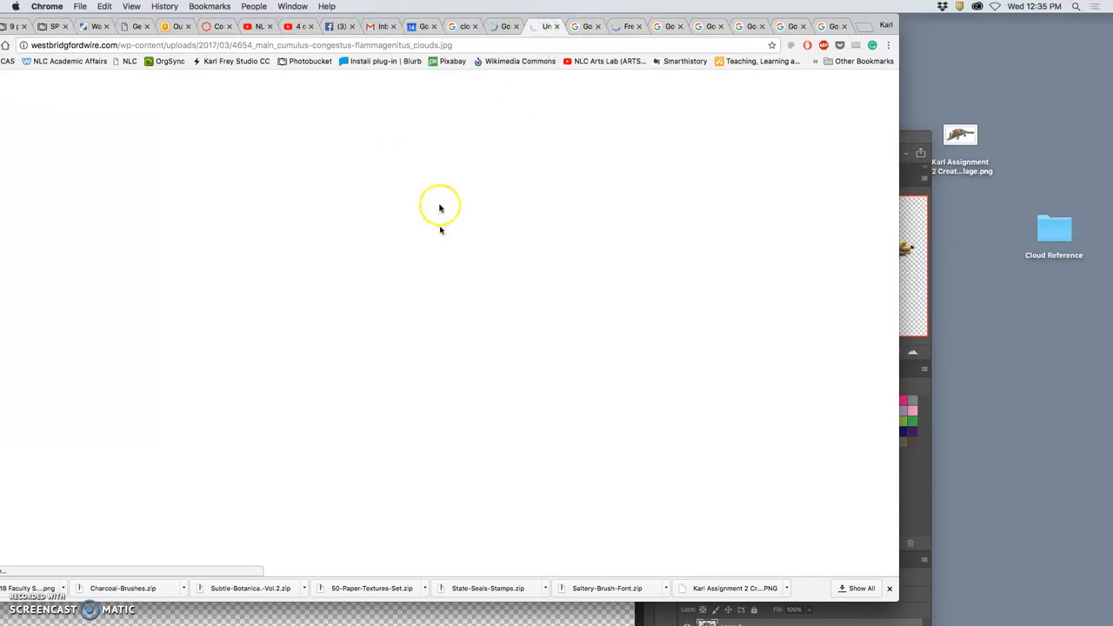
left_click(668, 28)
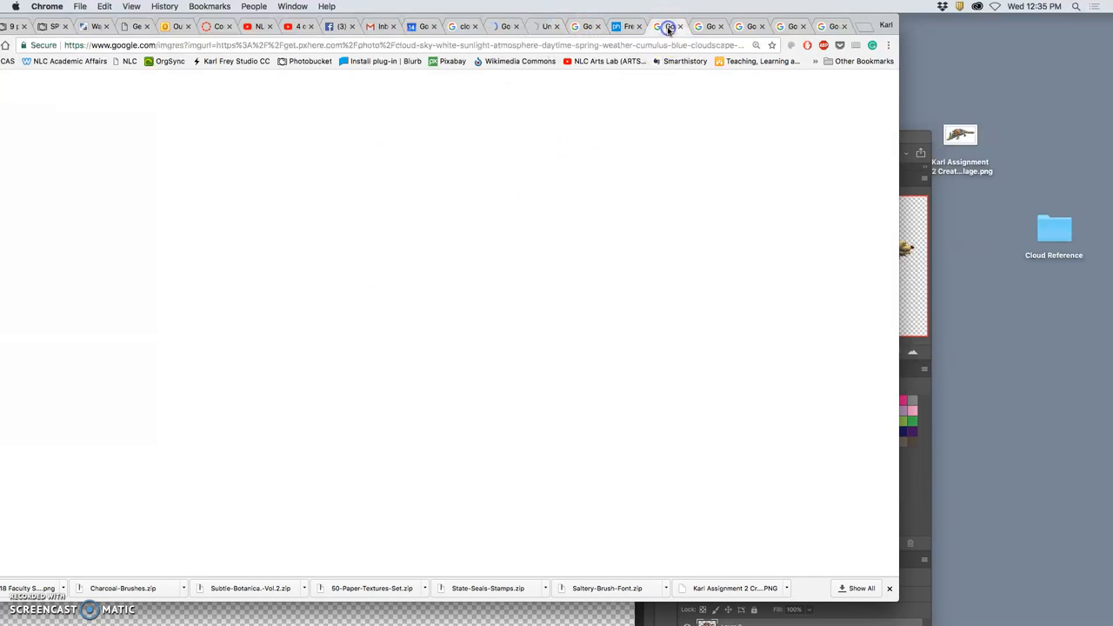
left_click(643, 281)
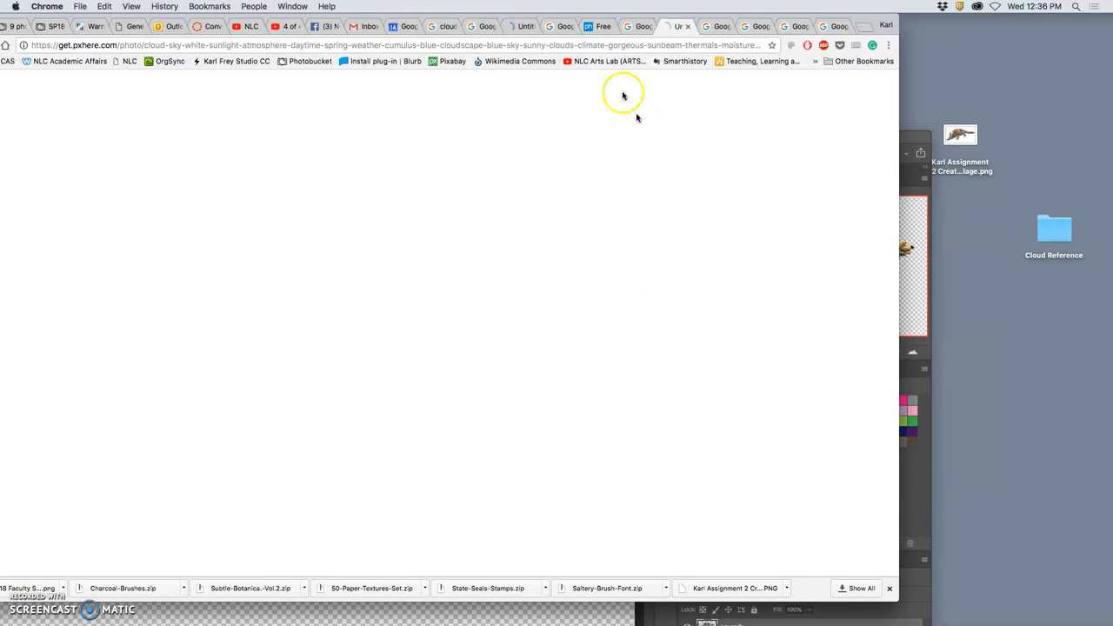
Step: Examine the towering cloud at full size, then return to the scattered-clouds result
left_click(526, 27)
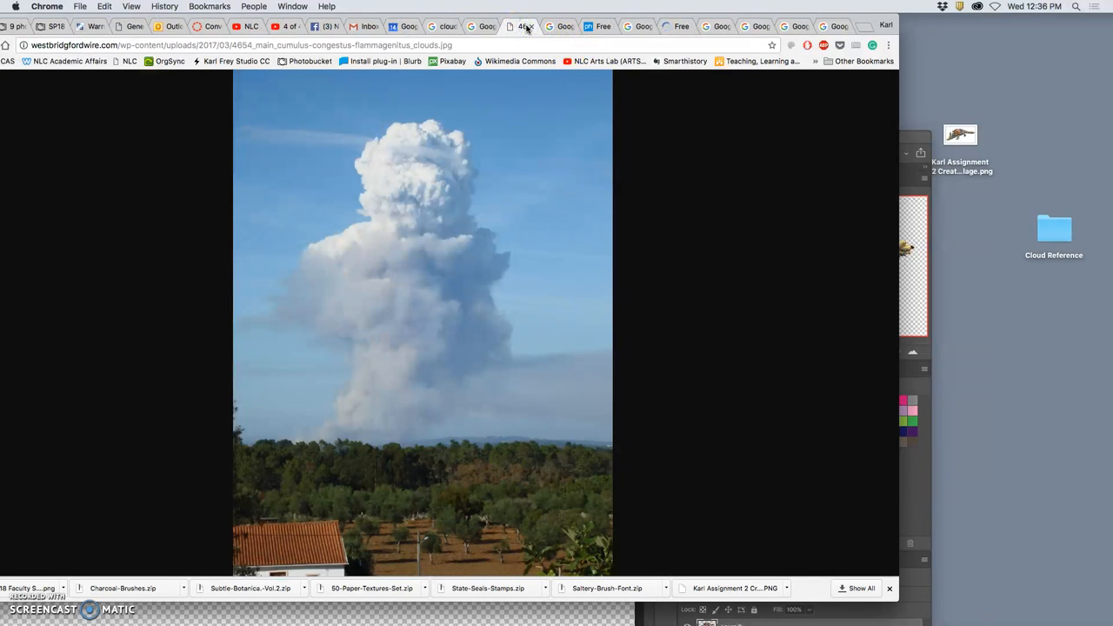
left_click(442, 226)
scroll(397, 222, "down", 3)
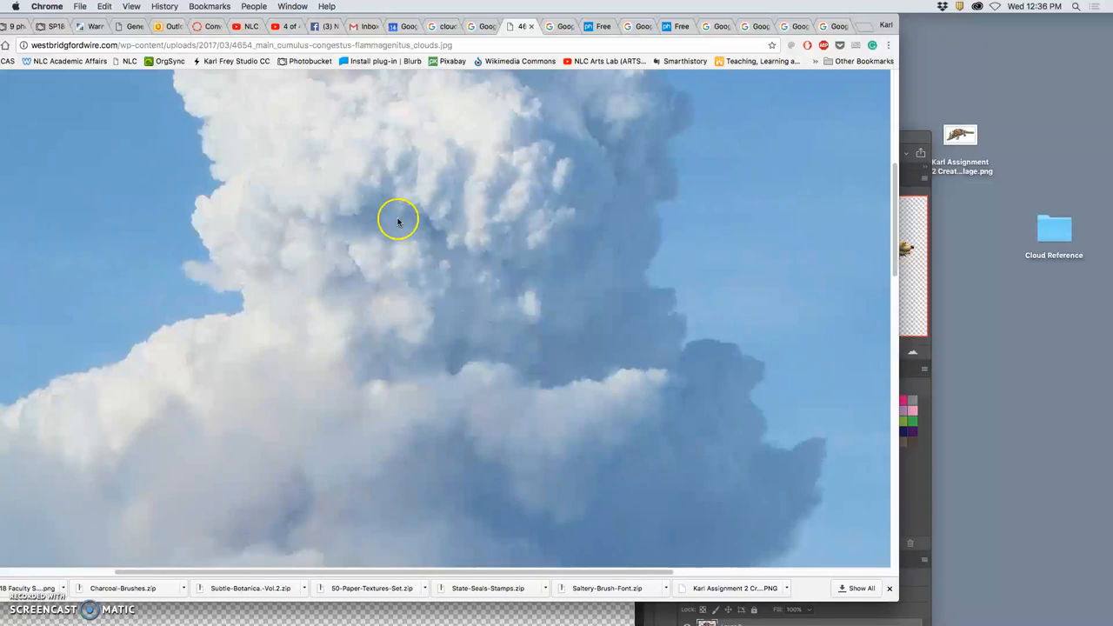
left_click(396, 222)
scroll(398, 219, "down", 3)
scroll(399, 219, "up", 5)
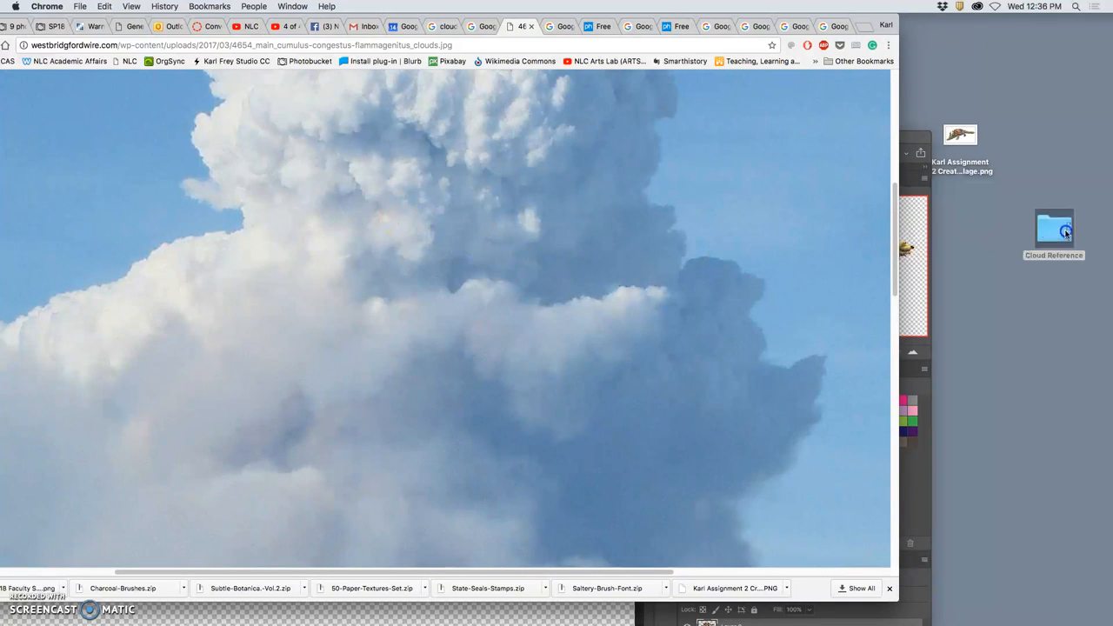
double_click(1055, 229)
left_click(541, 25)
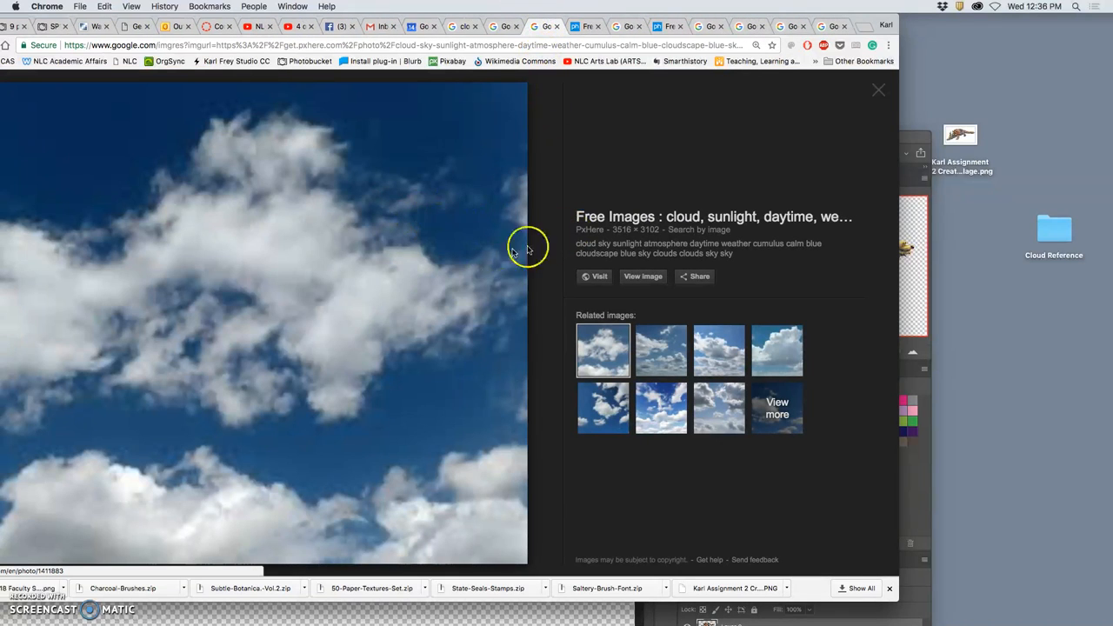
Step: Download the scattered-clouds photo at original size from PxHere and move it into Cloud Reference
left_click(584, 26)
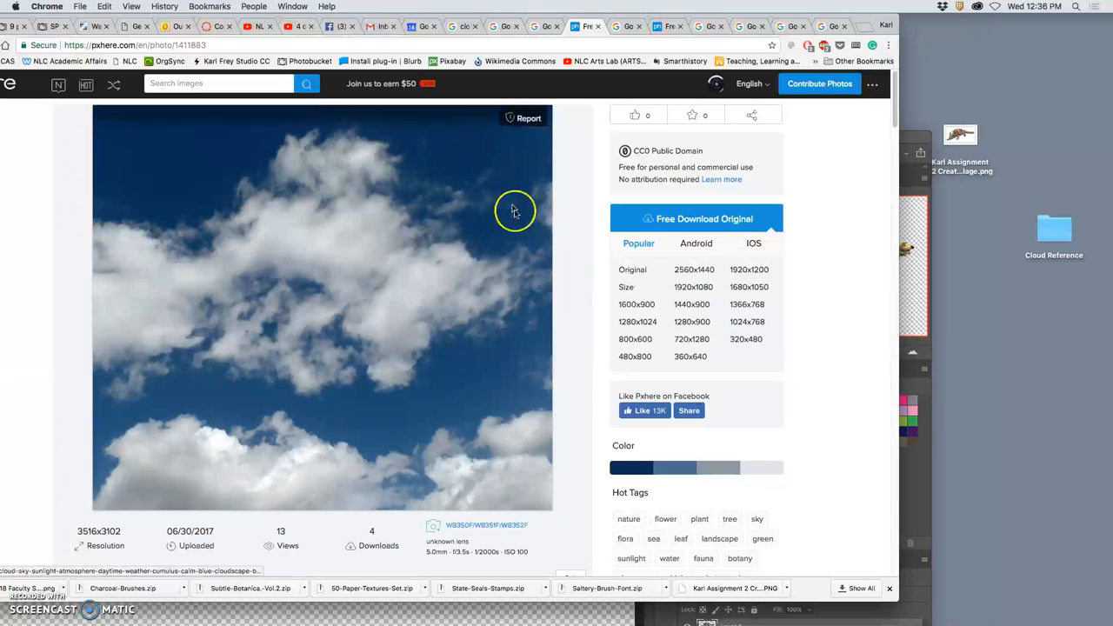
left_click(642, 271)
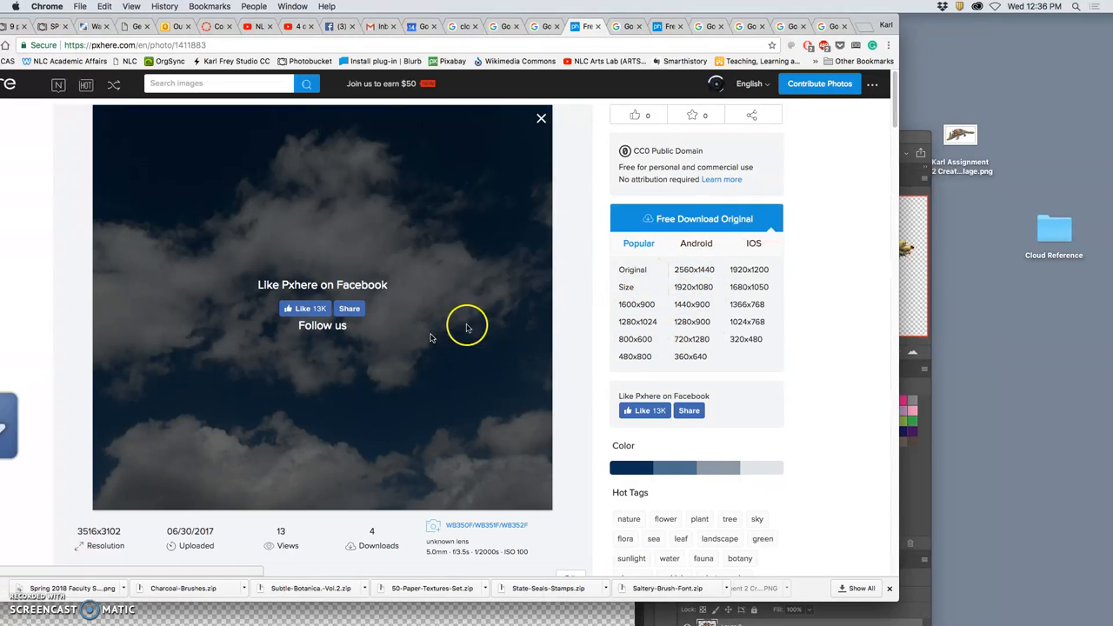
left_click(753, 607)
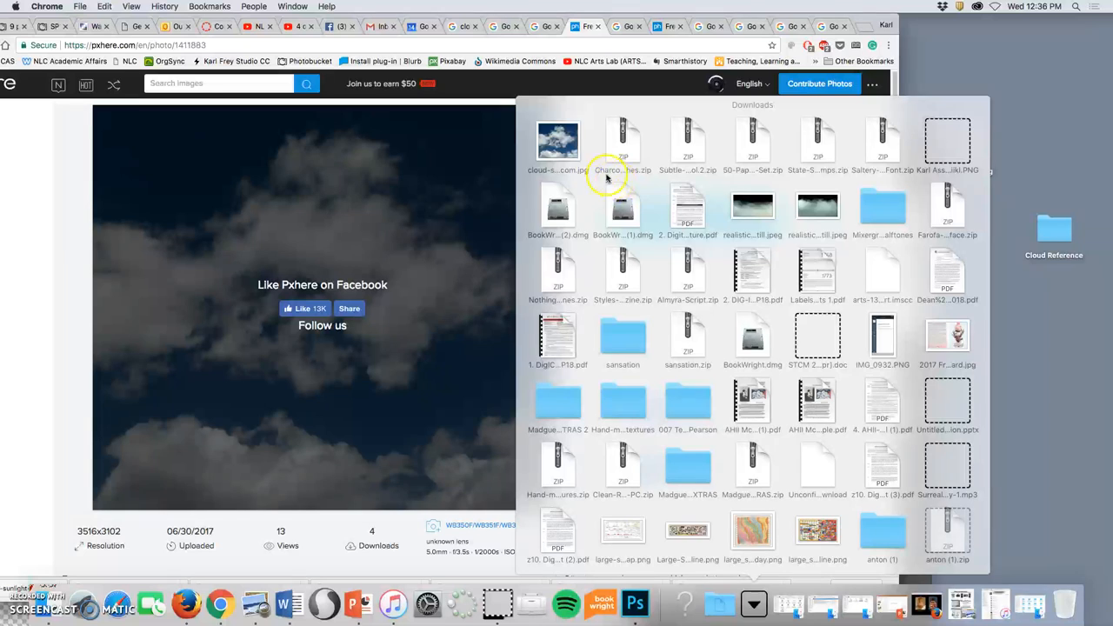
left_click(558, 143)
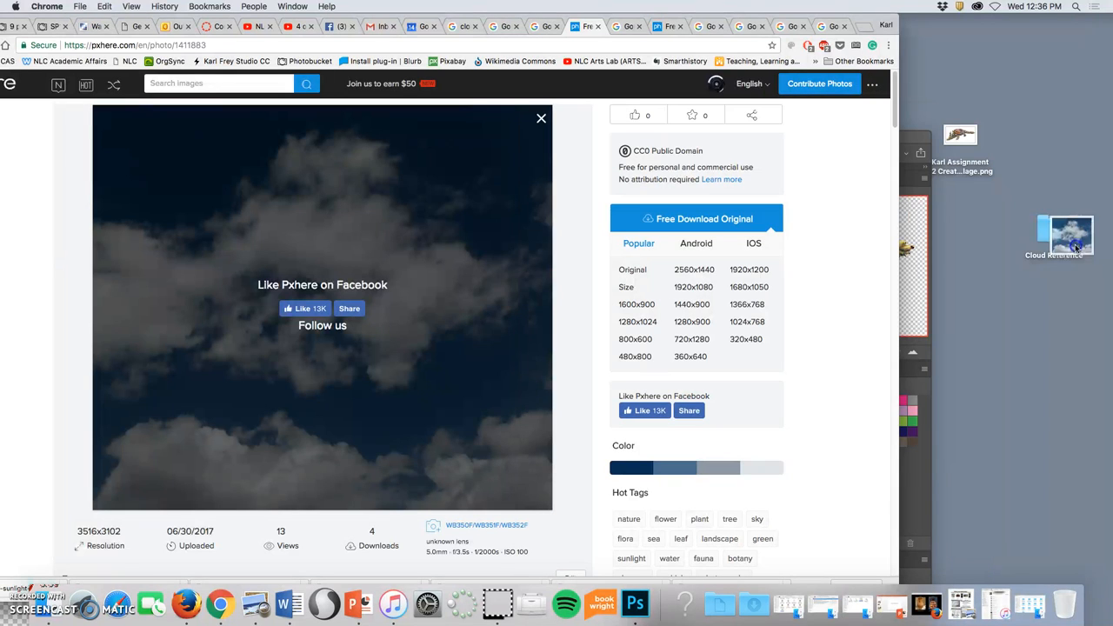
left_click_drag(1109, 239, 1057, 233)
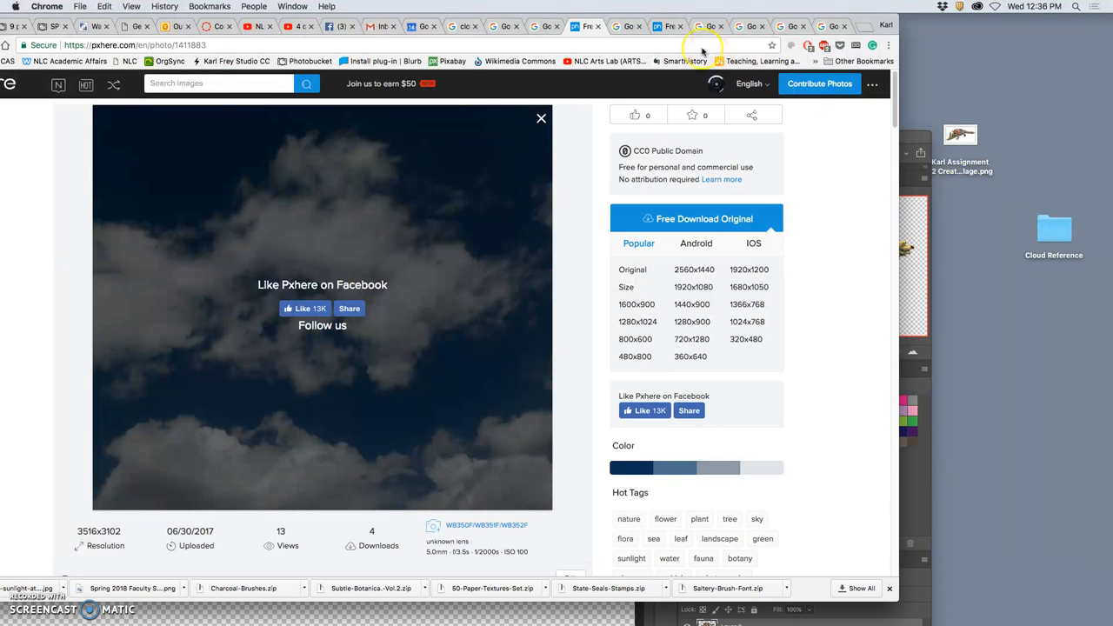
left_click(635, 27)
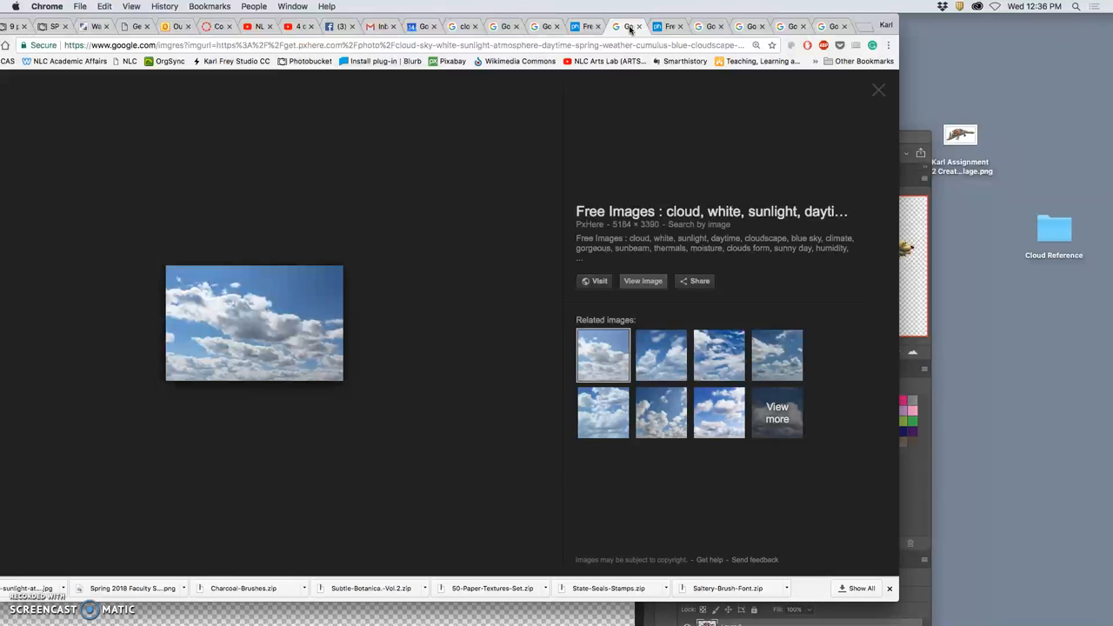
Step: Download the sunlit cumulus photo at original size from its PxHere page
left_click(643, 281)
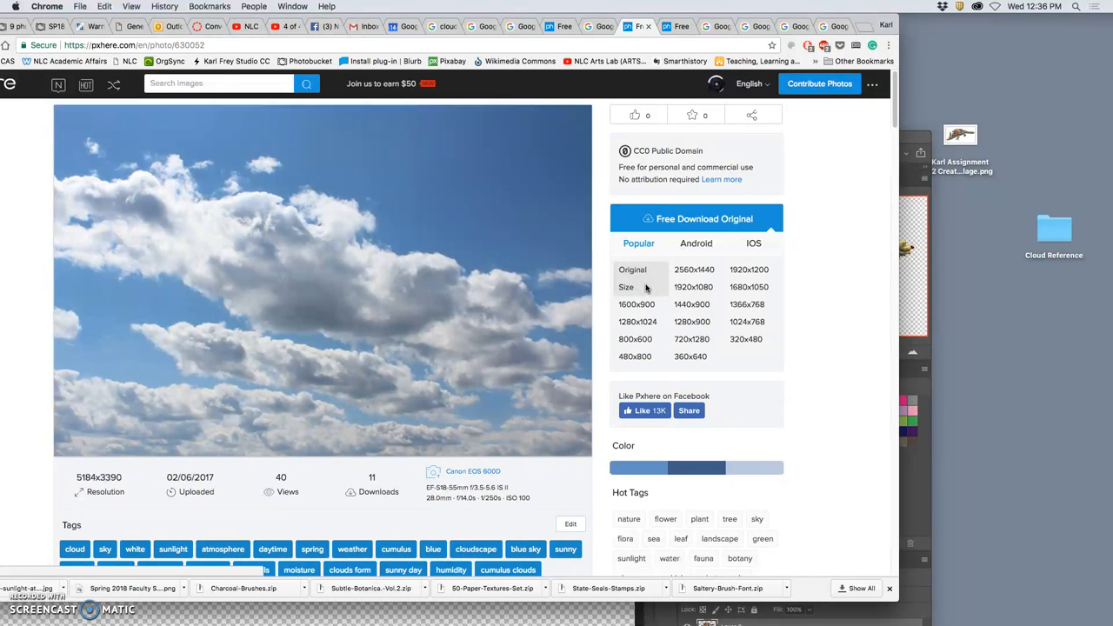
left_click(497, 335)
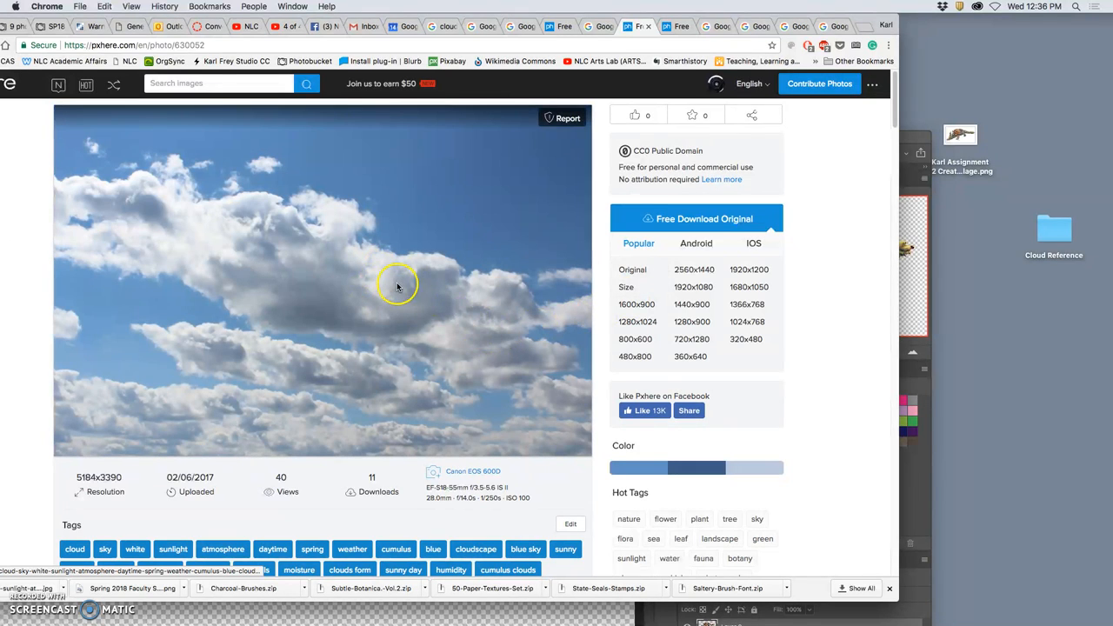
left_click(632, 270)
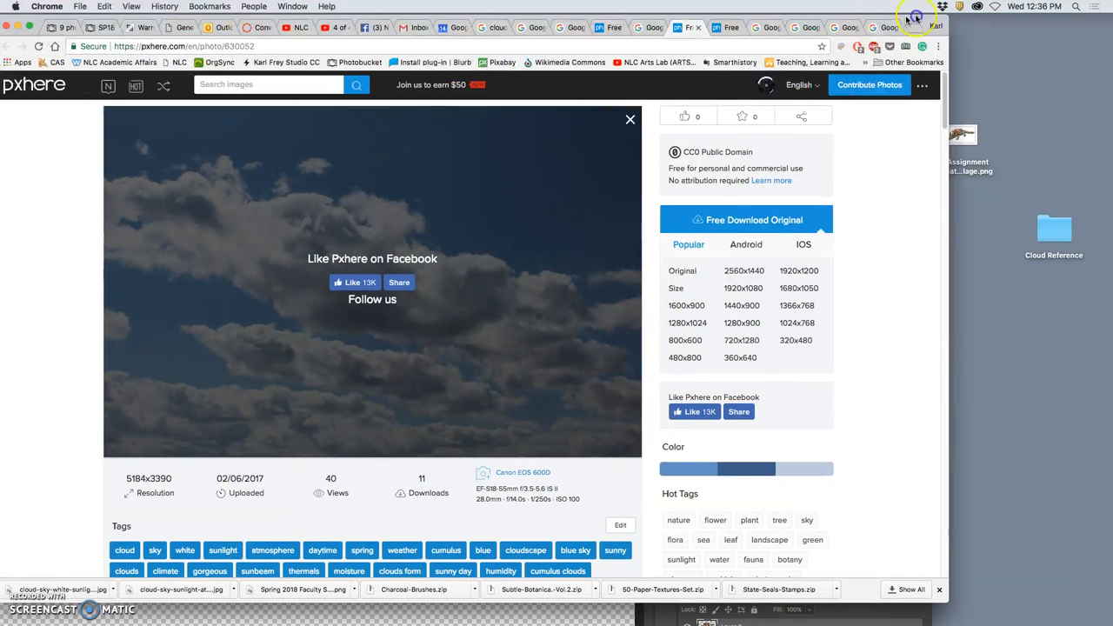
left_click_drag(851, 16, 901, 17)
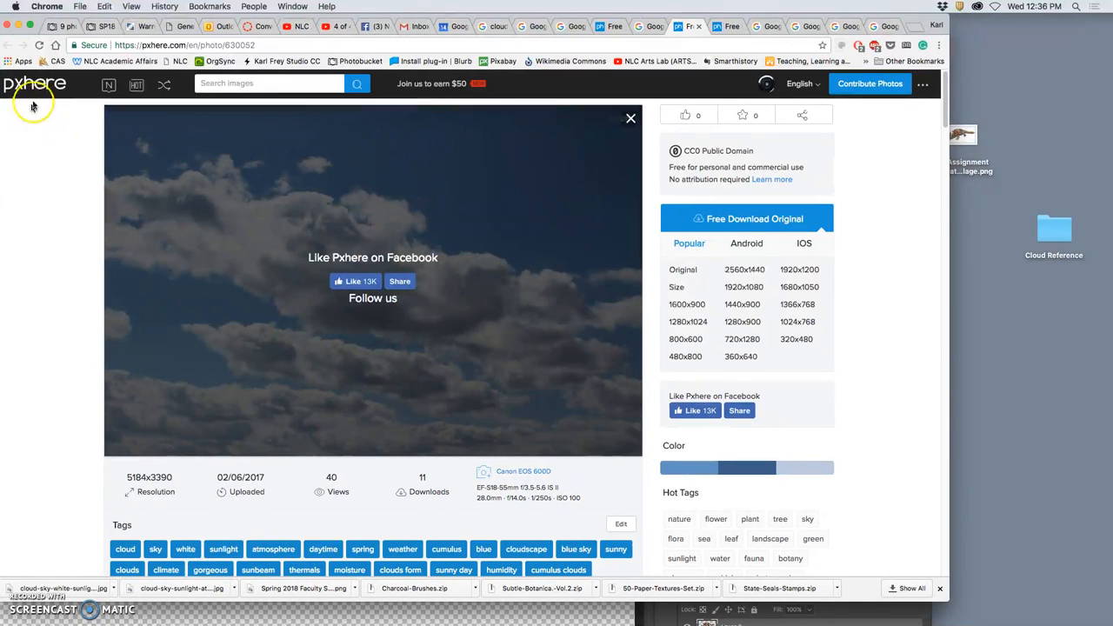
mouse_move(754, 604)
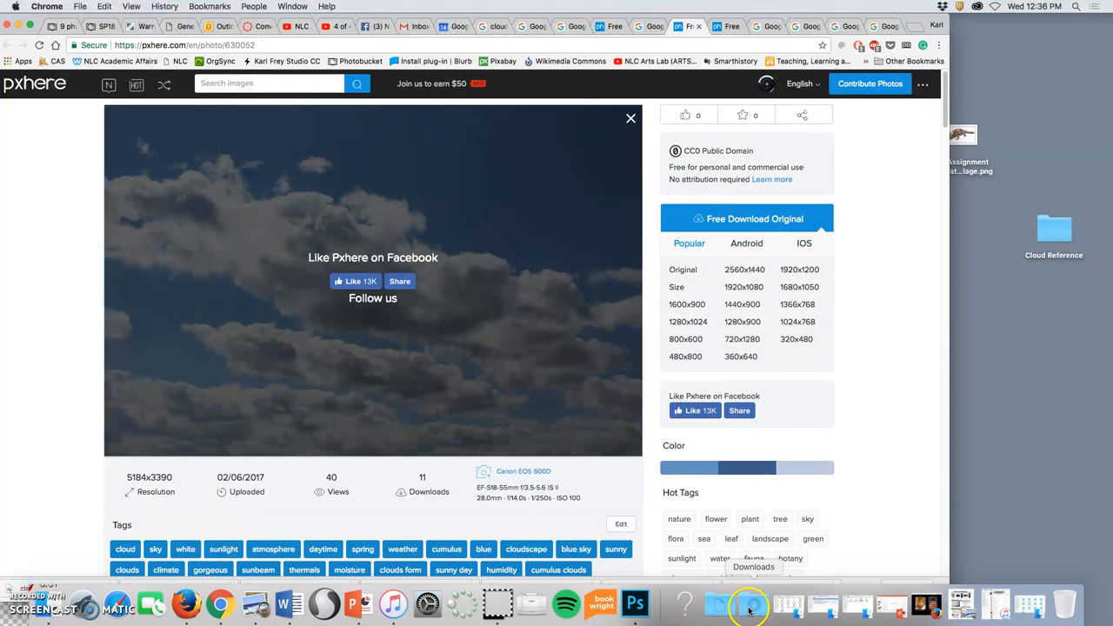
Step: Move the downloaded sunlit cloud photo into Cloud Reference and close the duplicate pxhere tab
left_click(746, 606)
left_click_drag(574, 153, 1078, 215)
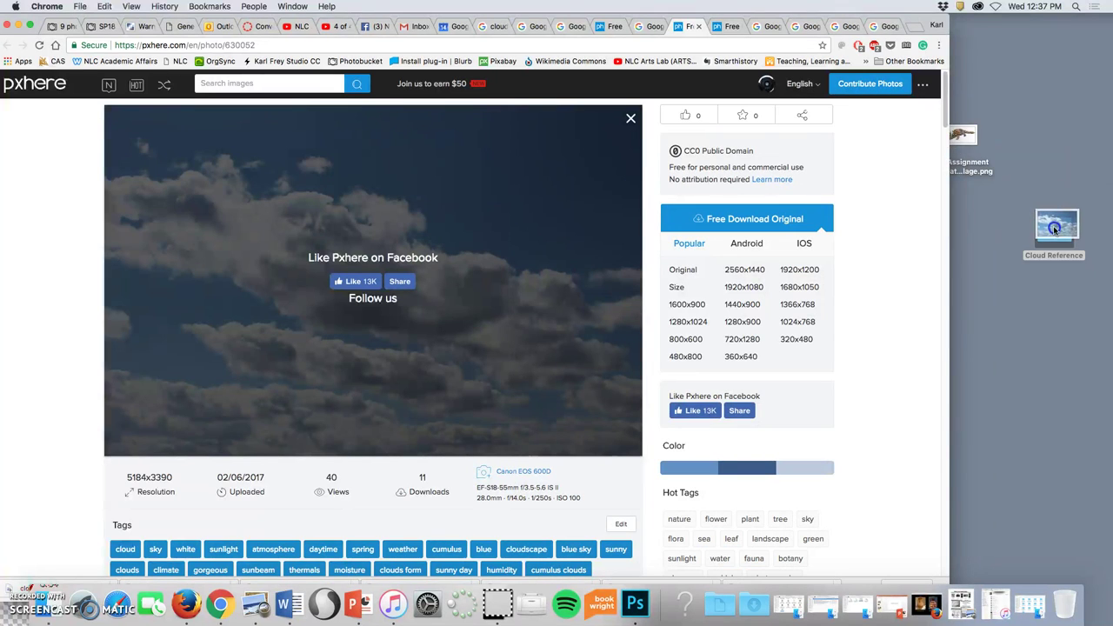
left_click(698, 26)
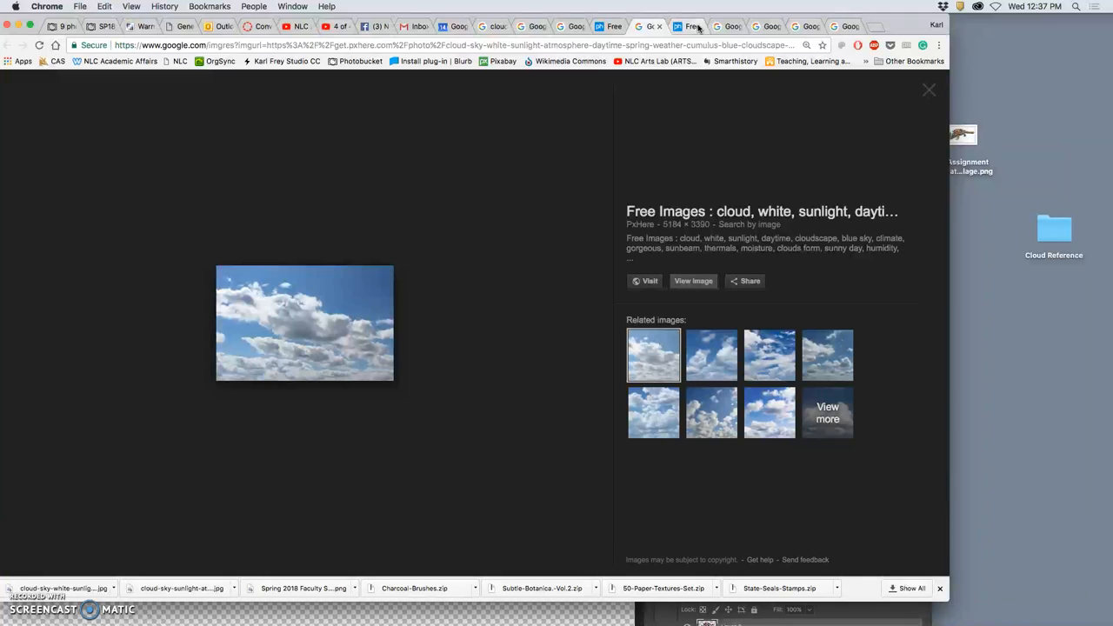
left_click(693, 27)
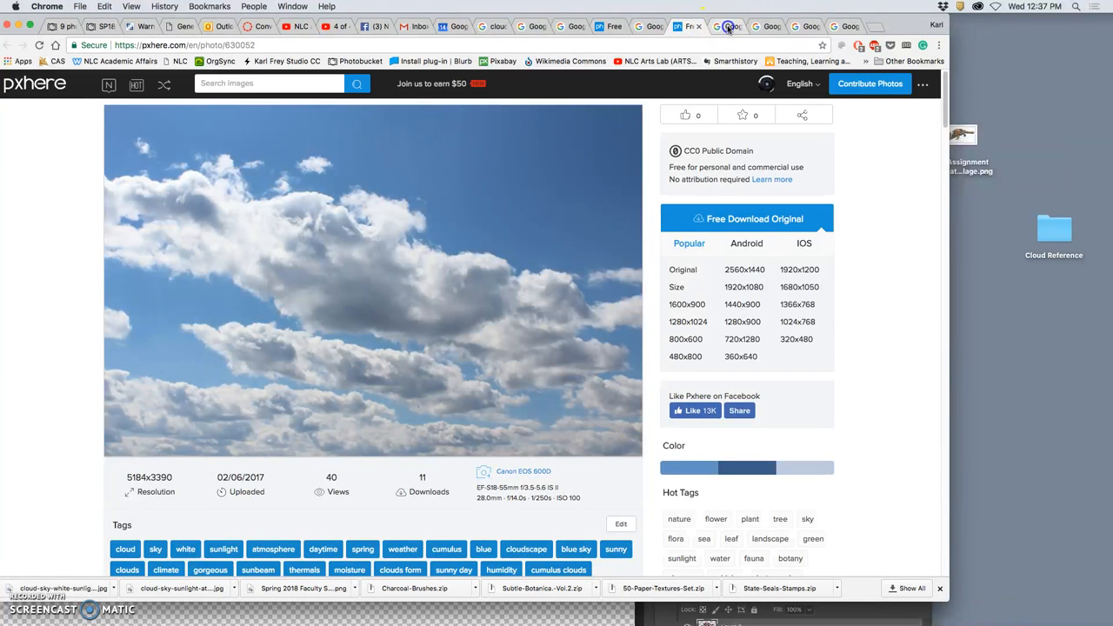
Step: Look over the next cloud image results at actual size, including the South Downs cloud photo
left_click(729, 26)
left_click(700, 270)
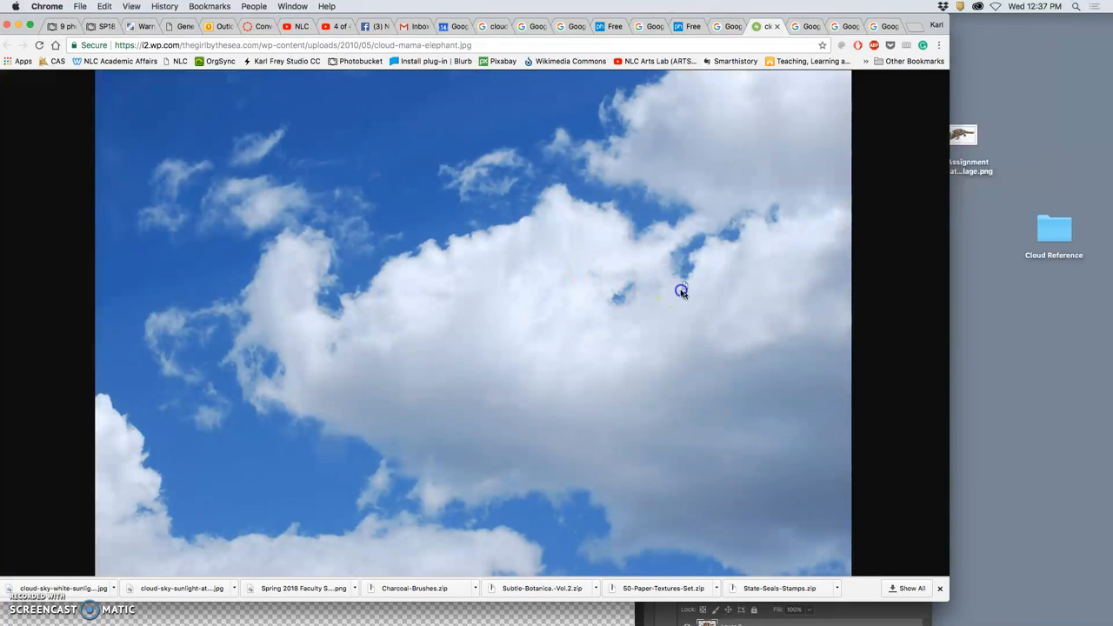
left_click(655, 296)
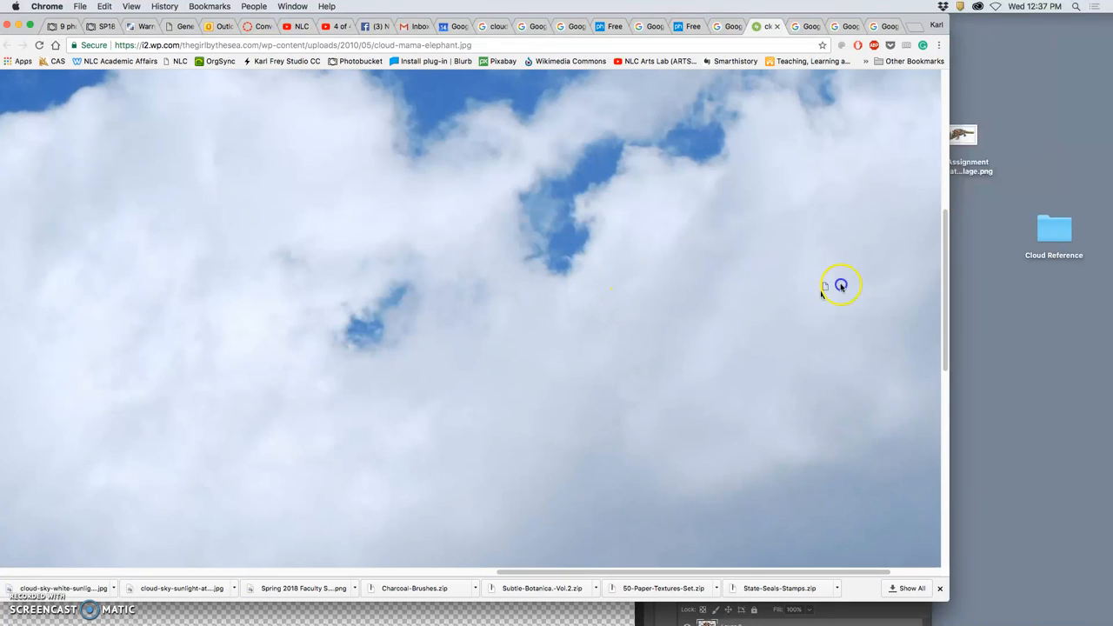
left_click(805, 26)
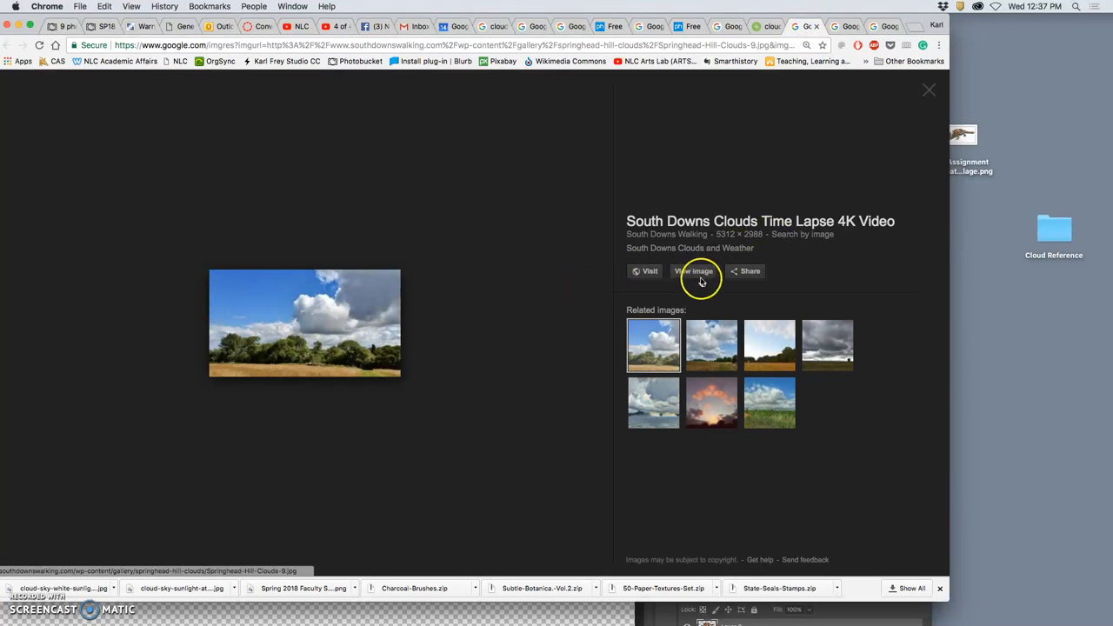
left_click(693, 271)
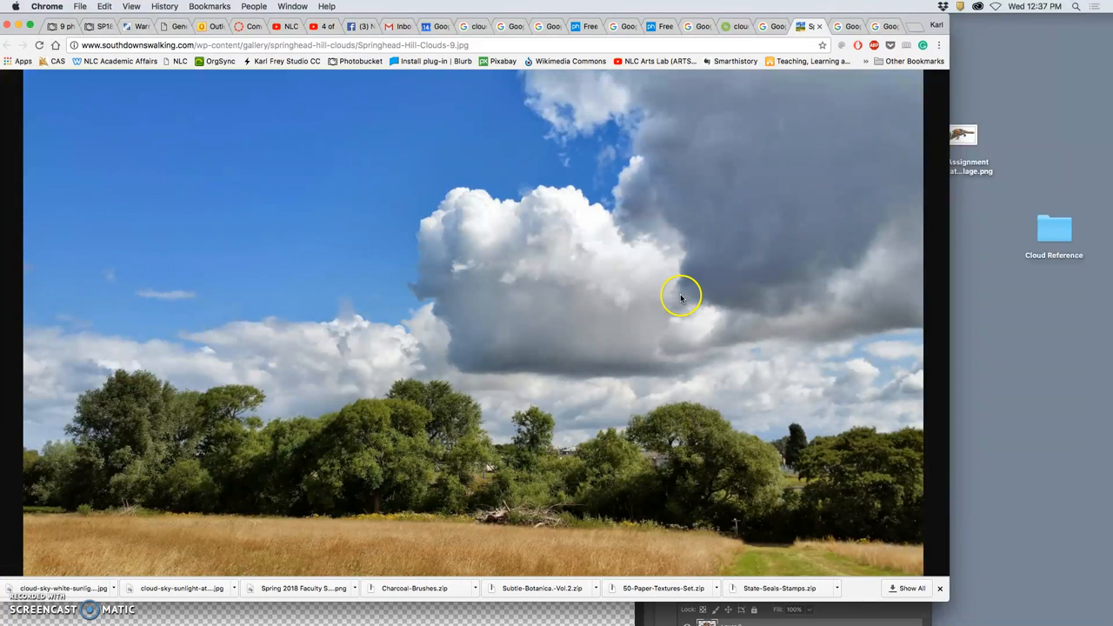
left_click(570, 253)
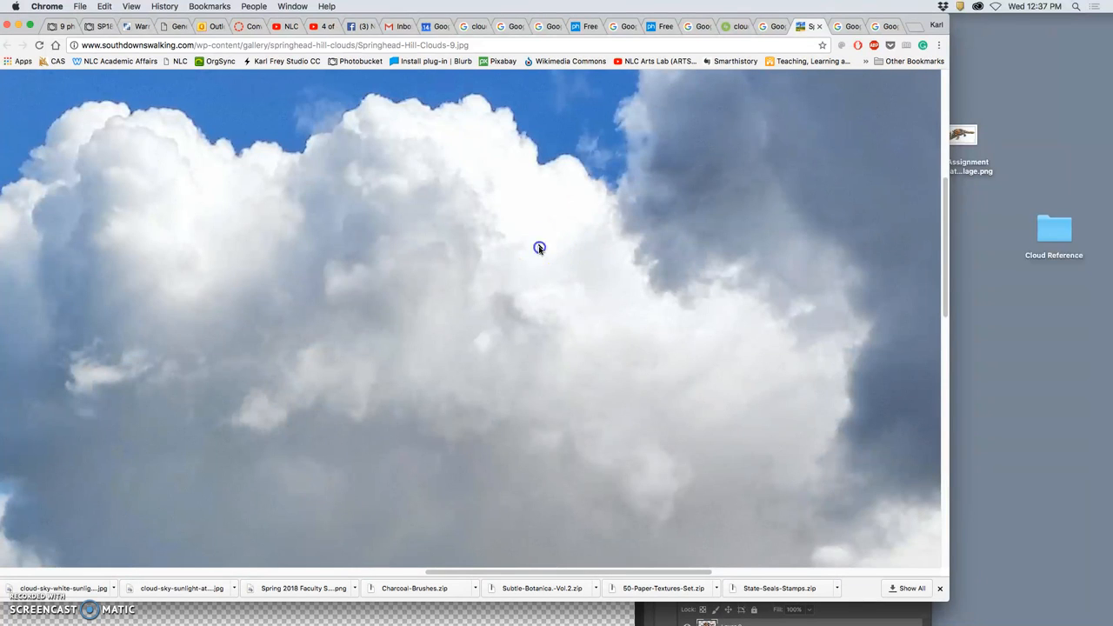
left_click(1054, 230)
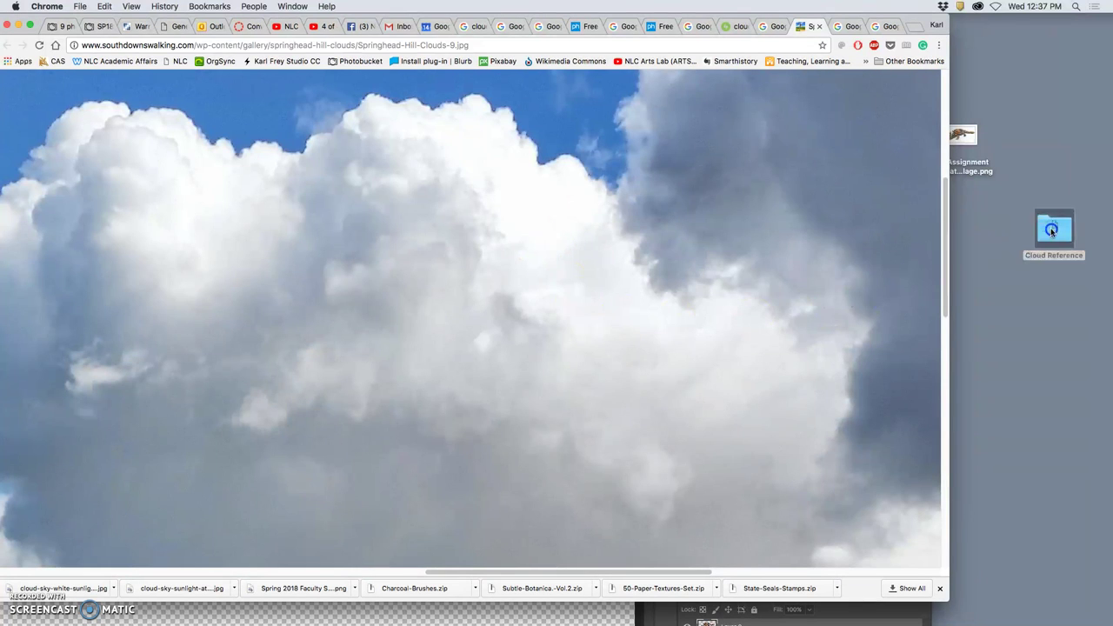
Step: Save the LifeStoreCloud scattered-cloud sky image into the Cloud Reference folder
left_click(851, 26)
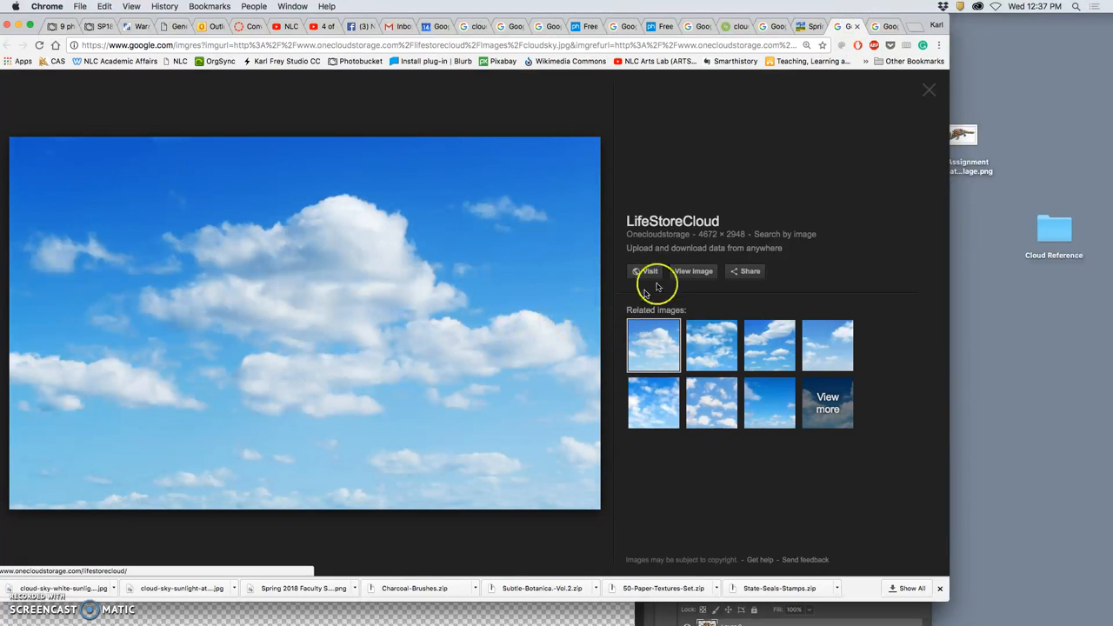
left_click(693, 272)
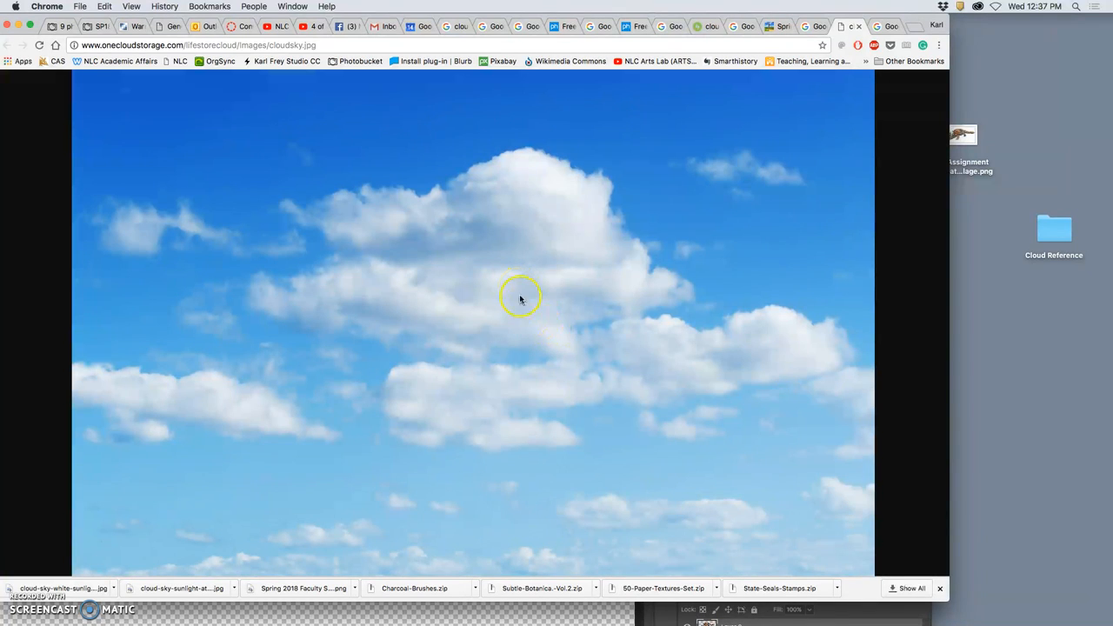
left_click_drag(595, 339, 1054, 228)
left_click(617, 218)
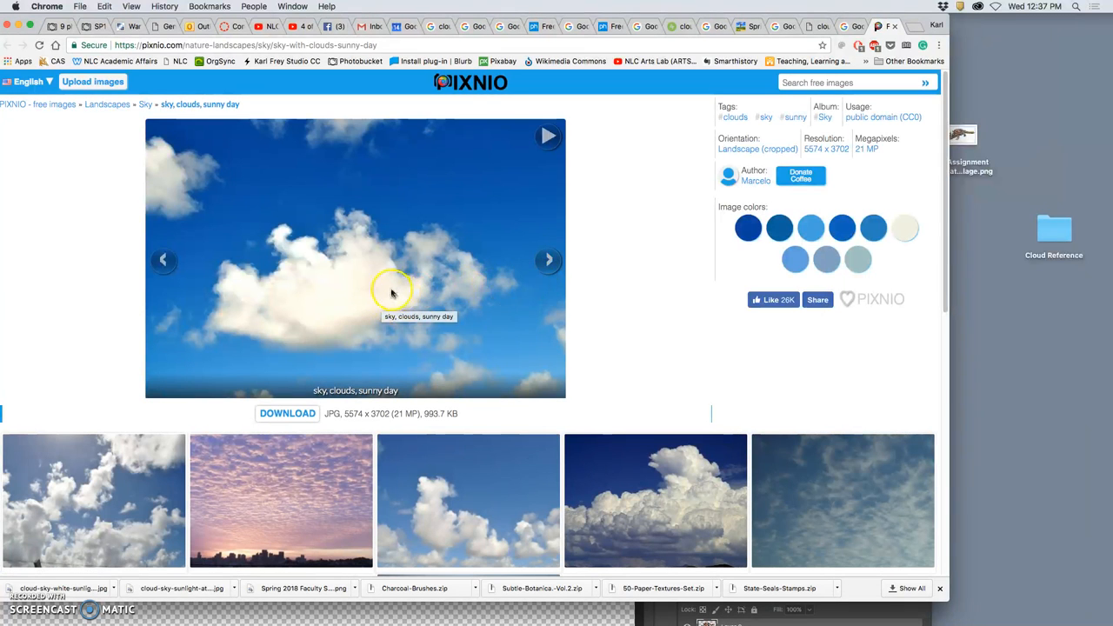
Step: View the pixnio cloud sky photo at full, actual size
left_click(390, 290)
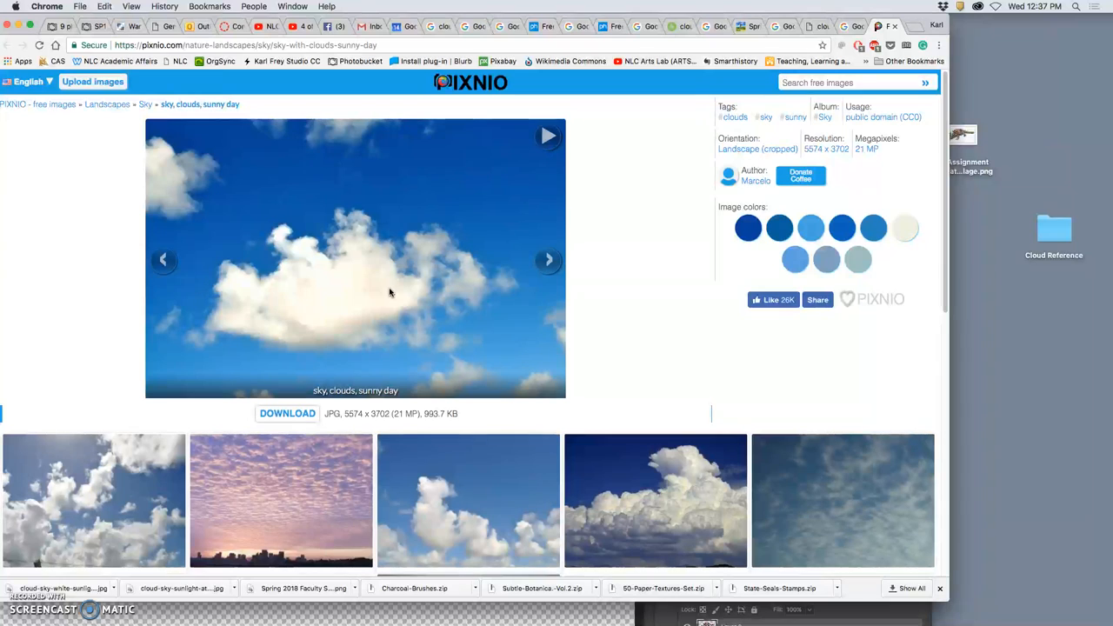
left_click(287, 414)
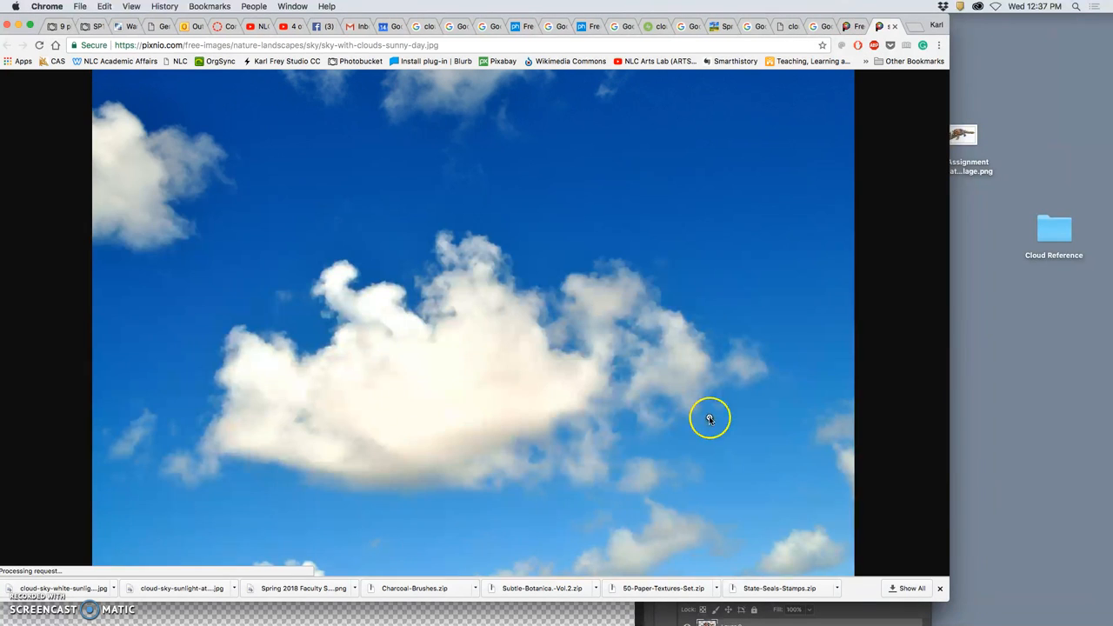
left_click(525, 373)
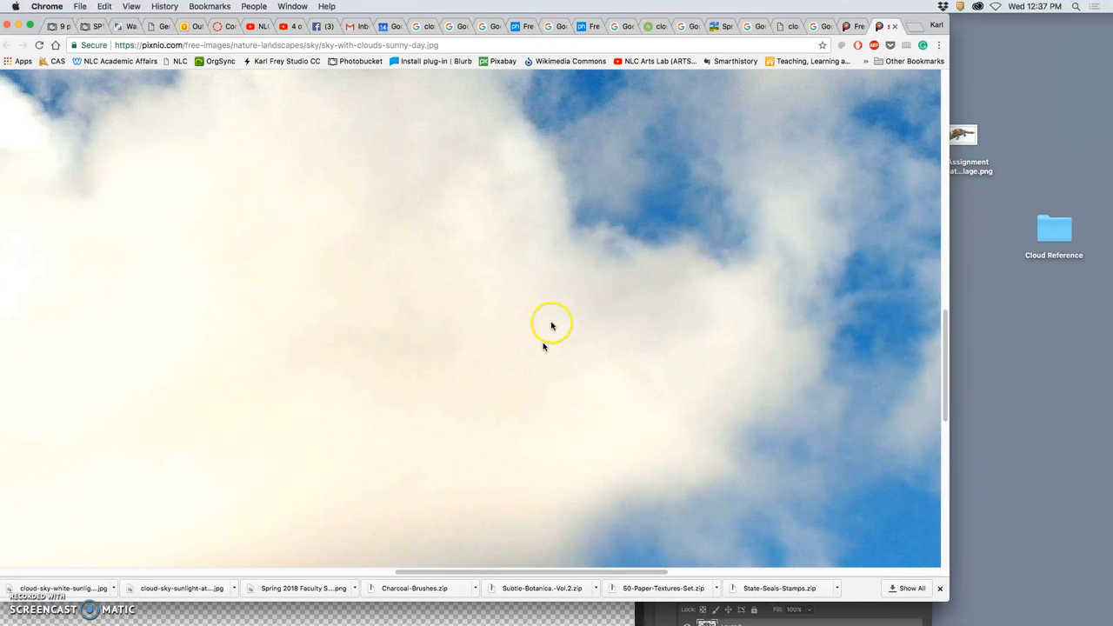
scroll(528, 201, "left", 5)
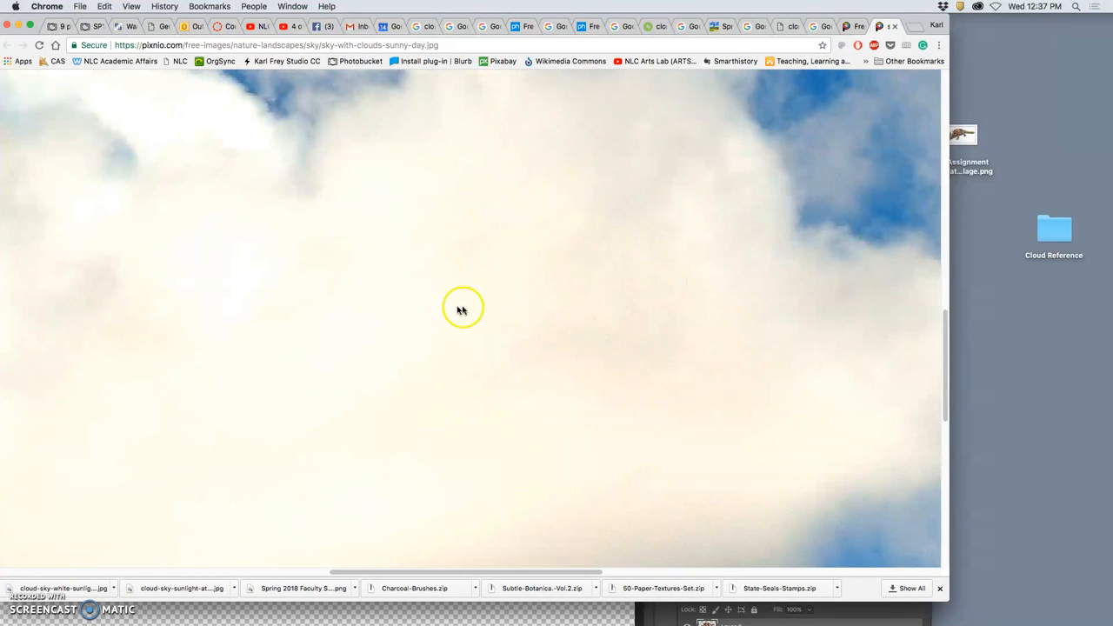
scroll(461, 309, "left", 5)
scroll(279, 333, "up", 3)
scroll(278, 334, "up", 8)
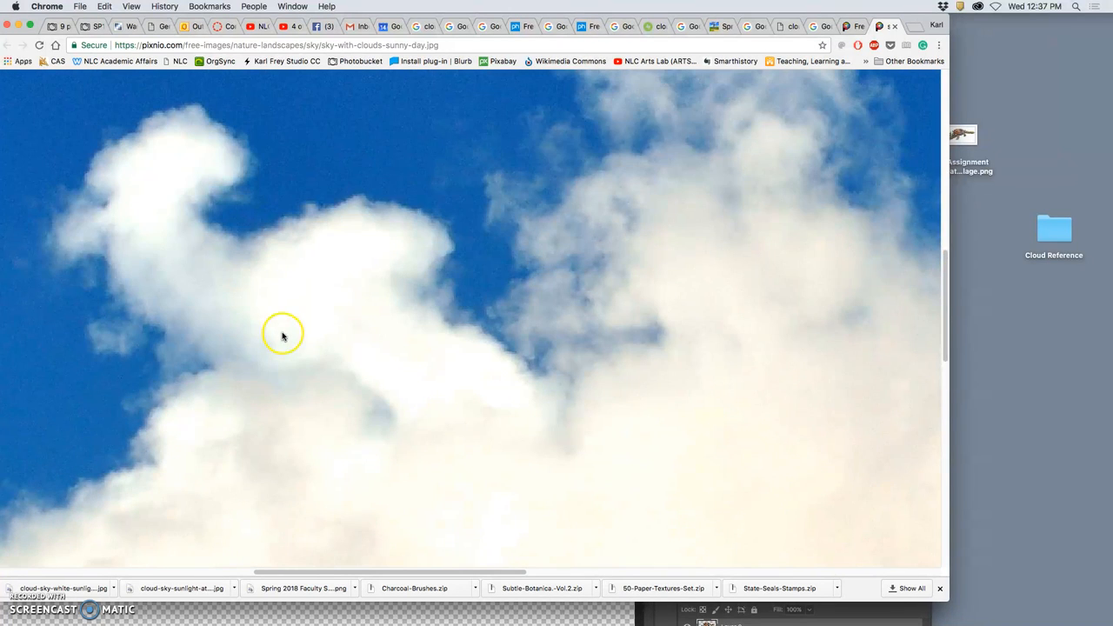
scroll(395, 236, "right", 5)
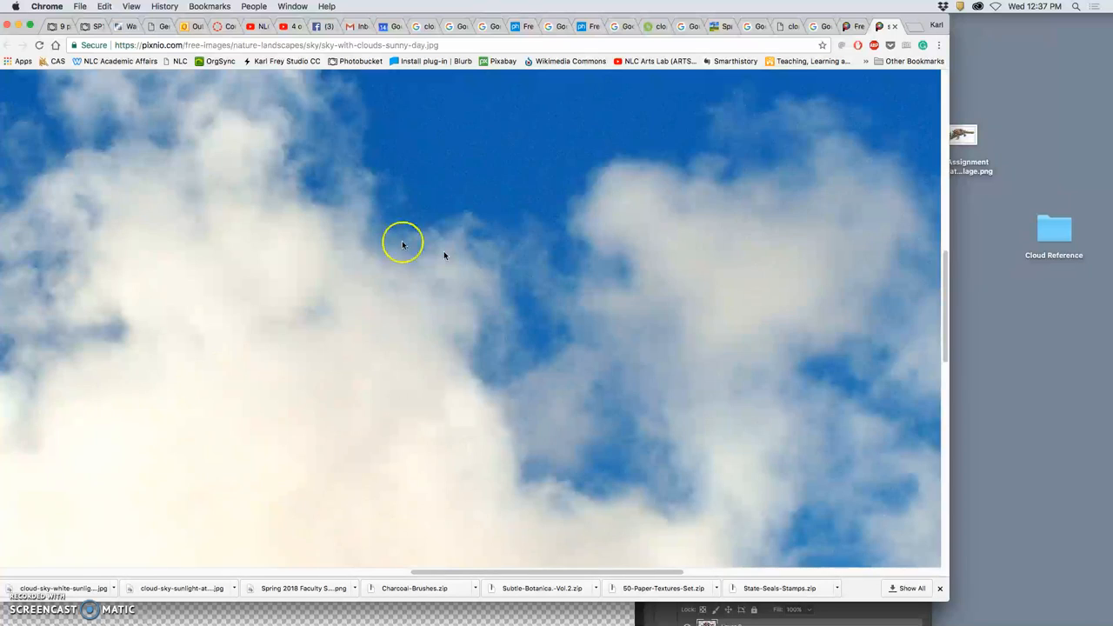
scroll(453, 260, "down", 5)
scroll(453, 260, "down", 3)
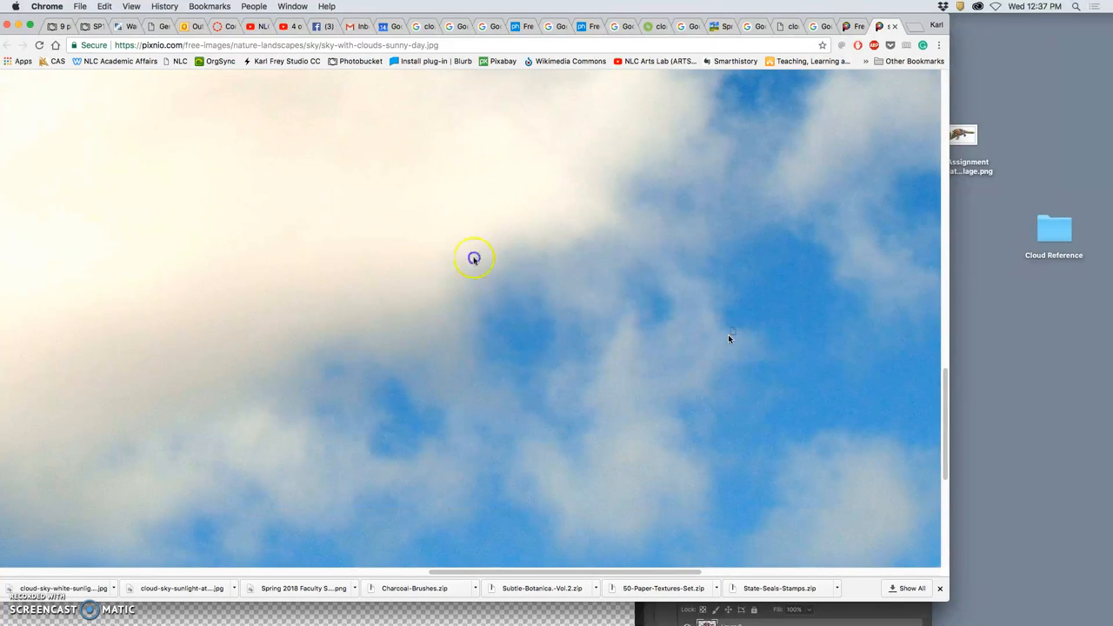
left_click(1054, 233)
left_click(759, 163)
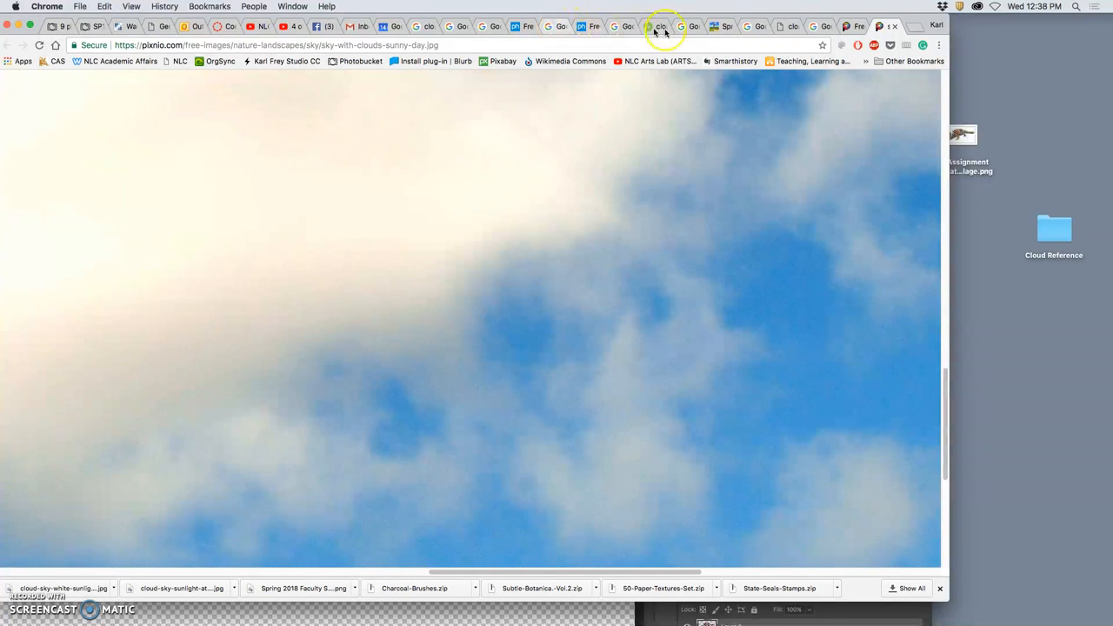
Step: Close every finished cloud image and search tab, leaving a blank new tab
left_click(525, 27)
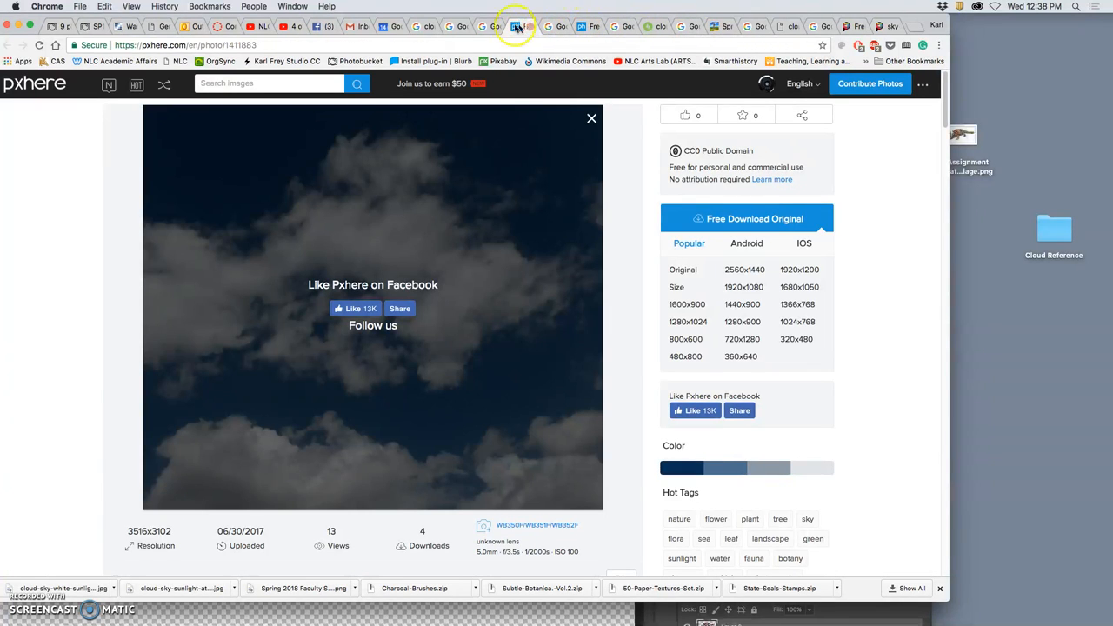
left_click(430, 28)
left_click(432, 27)
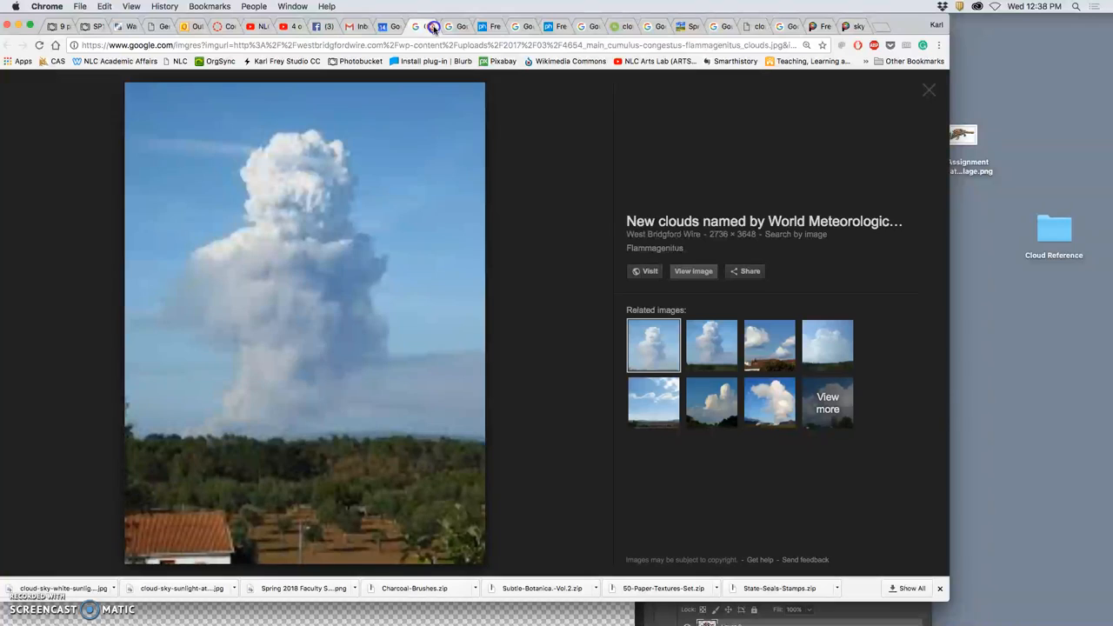
left_click(432, 27)
left_click(432, 27)
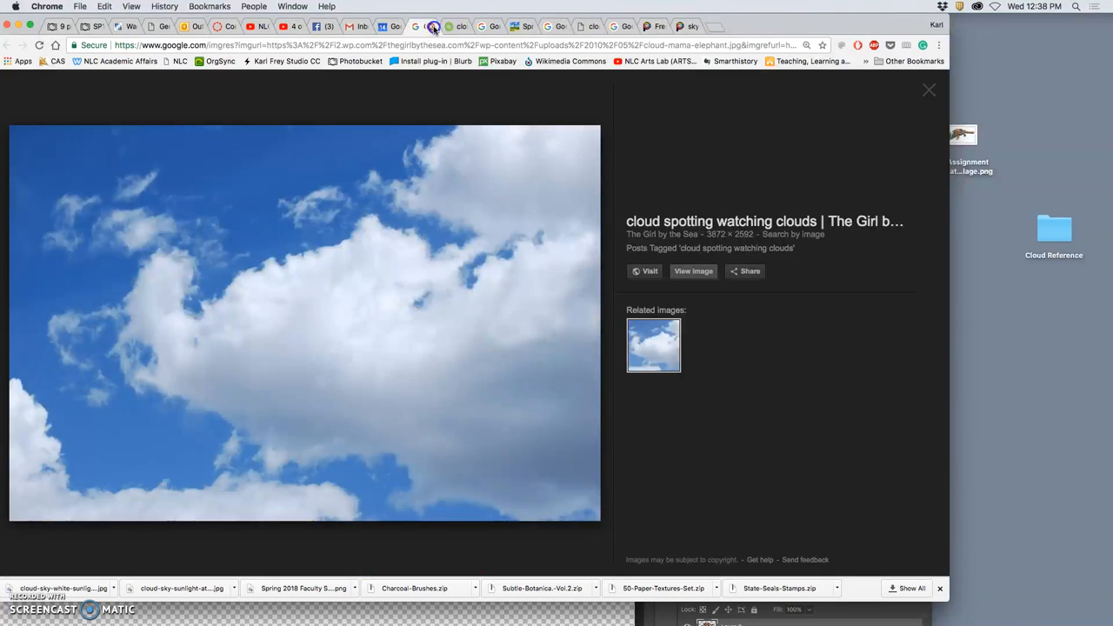
left_click(432, 27)
left_click(433, 27)
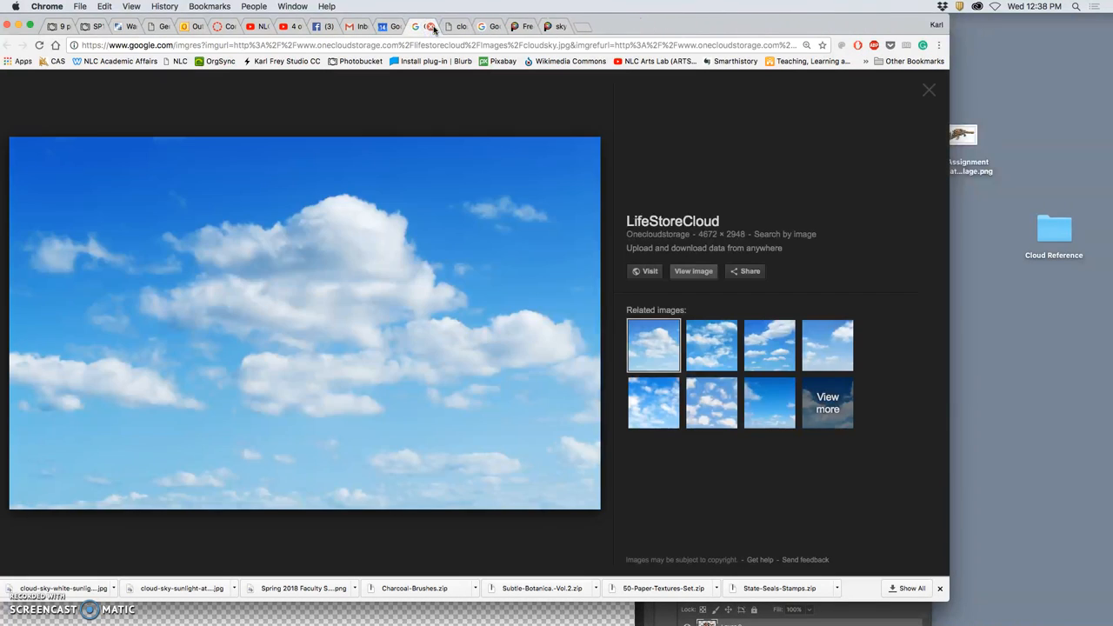
left_click(432, 27)
left_click(432, 27)
left_click(432, 27)
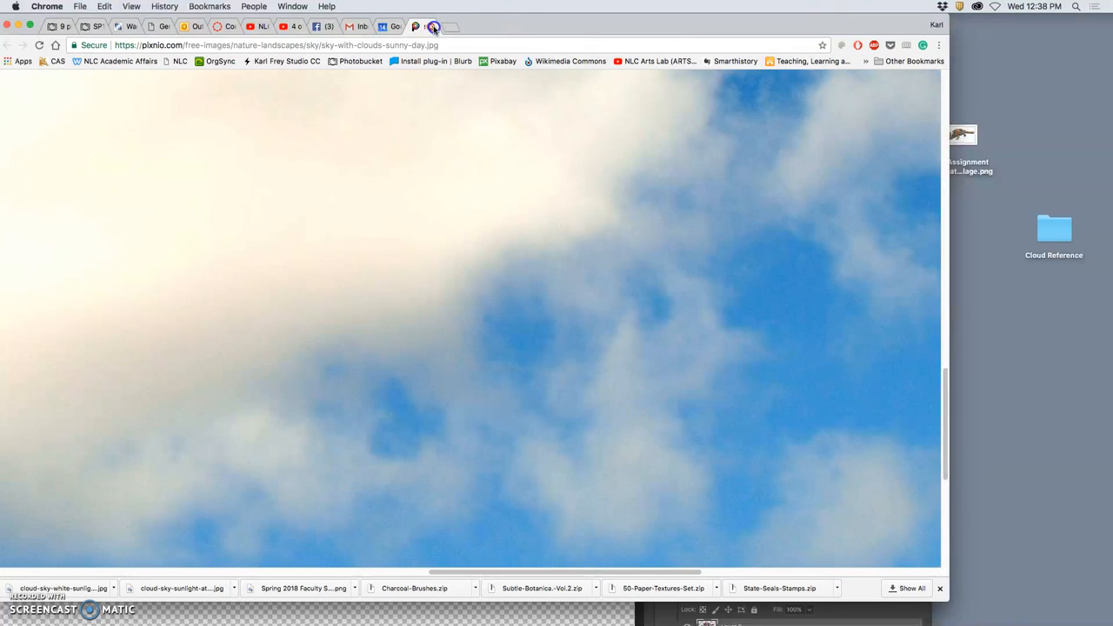
left_click(434, 29)
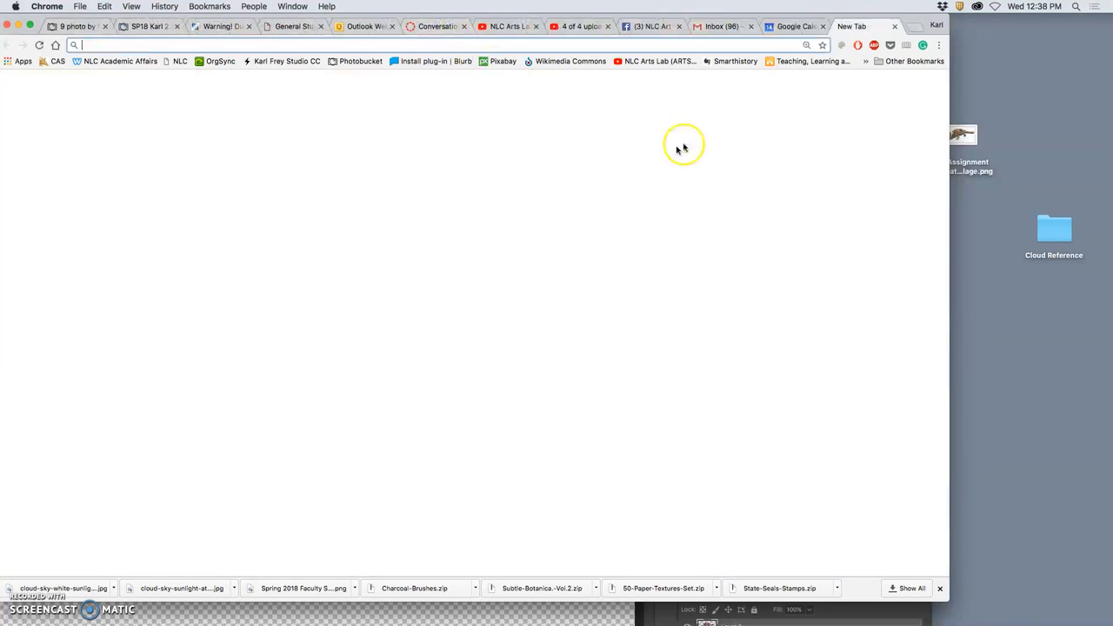
Step: Search Google Images for 'clouds', view the heart-shaped cloud photo full size, then return to the assignment tab
left_click(496, 259)
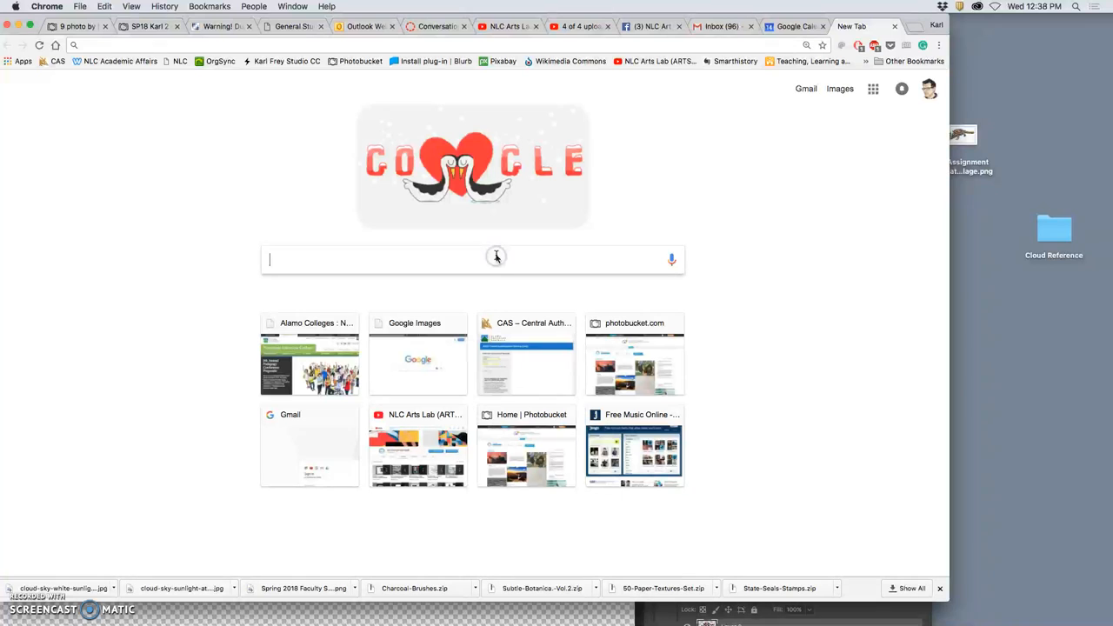
left_click(840, 89)
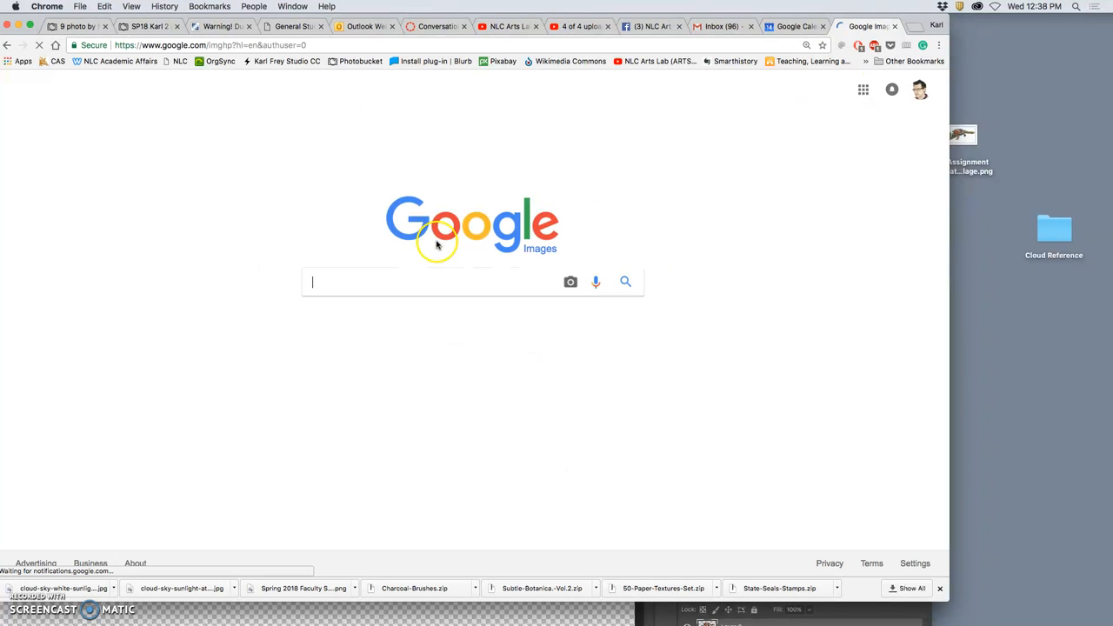
type("clouds")
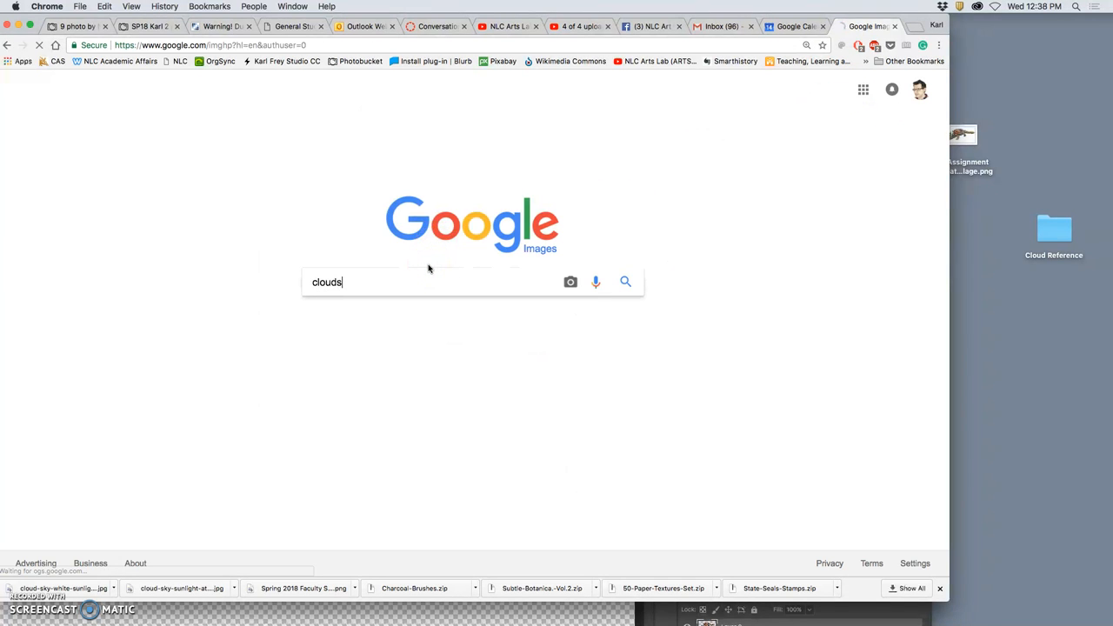
key("Return")
scroll(450, 389, "down", 3)
scroll(450, 389, "down", 5)
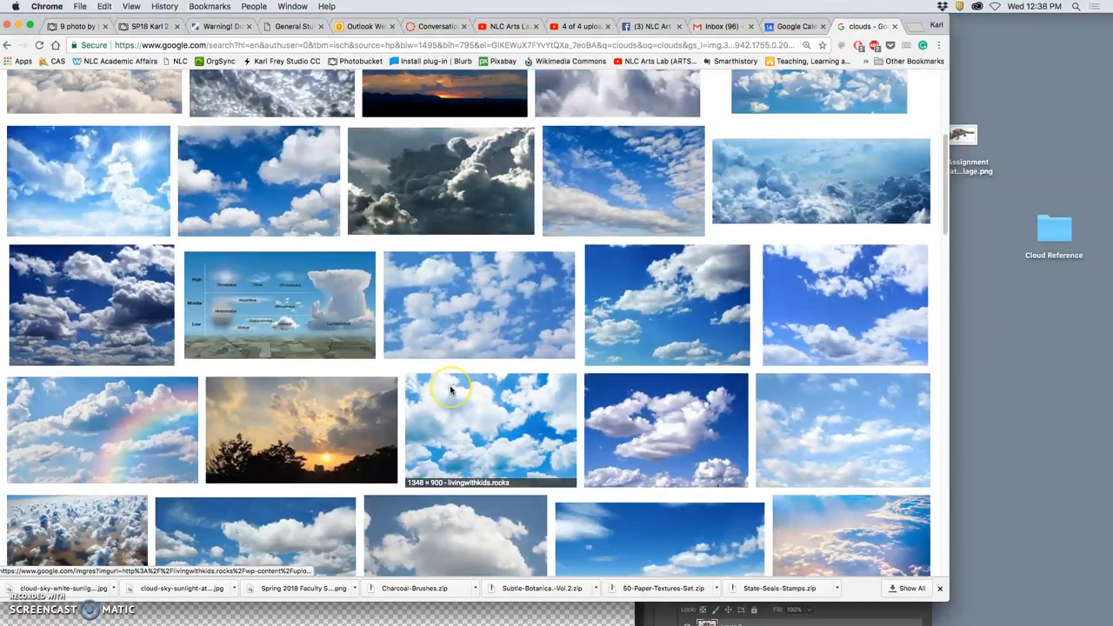
scroll(450, 389, "down", 5)
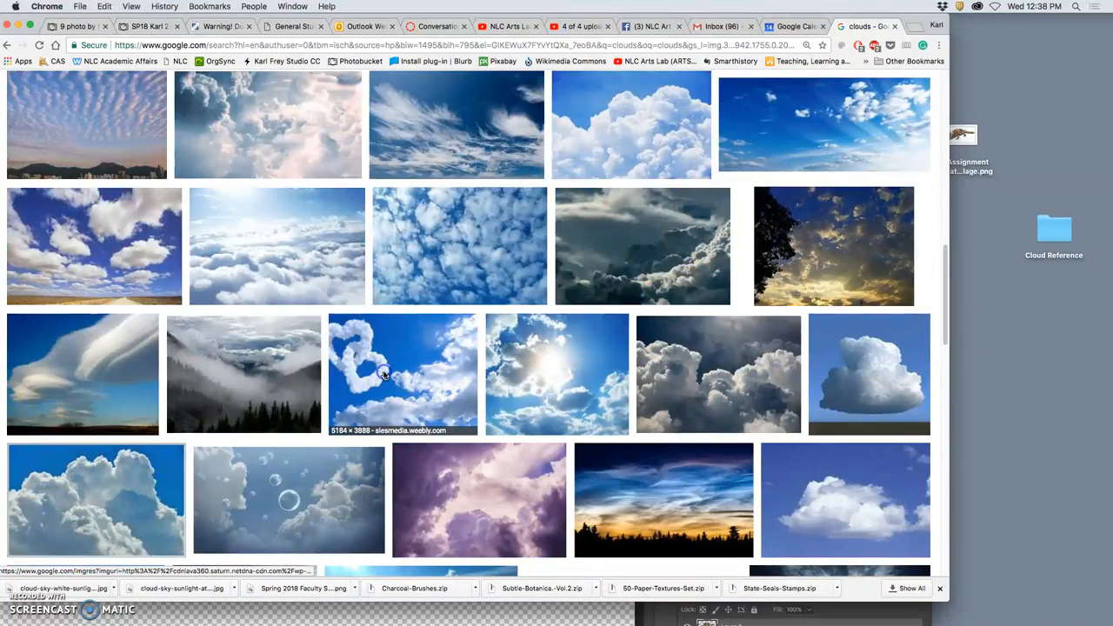
left_click(383, 372)
left_click(683, 315)
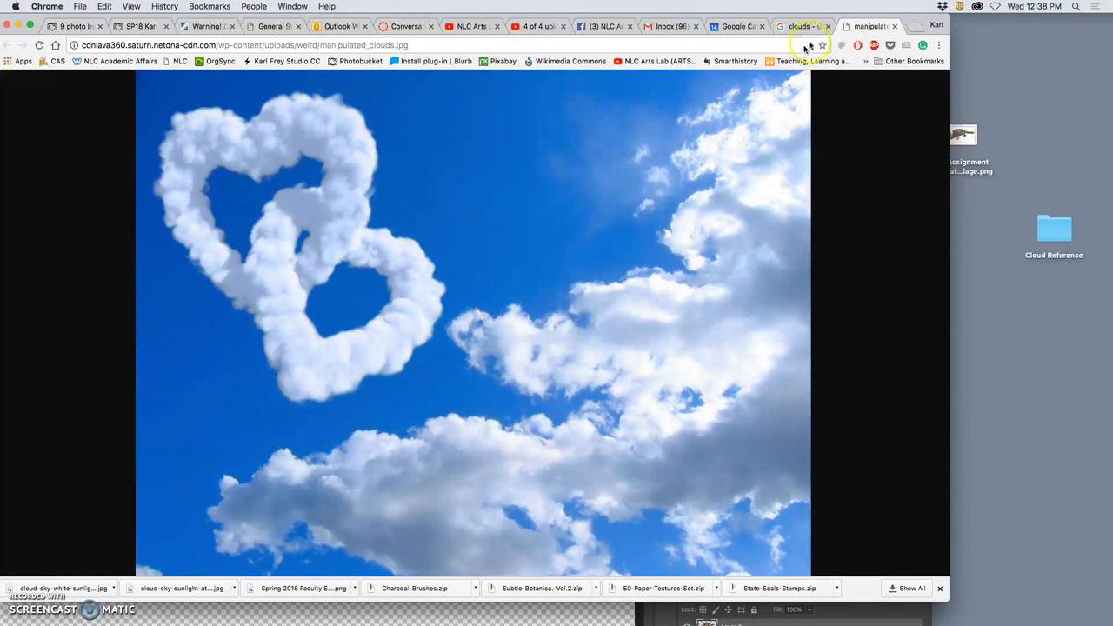
left_click(896, 27)
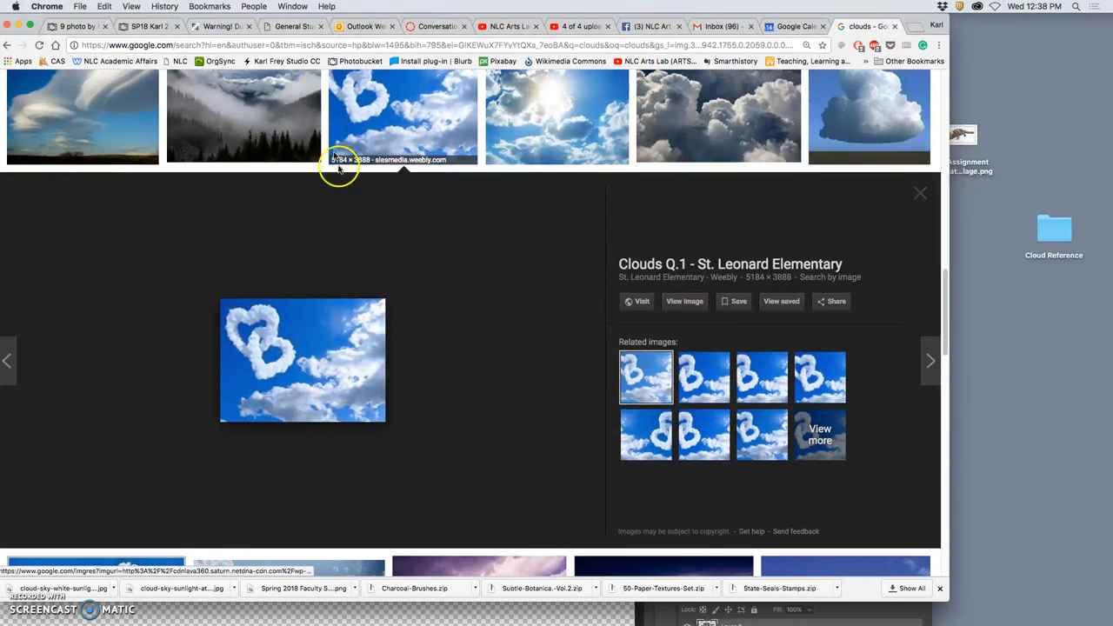
scroll(366, 258, "down", 5)
scroll(365, 259, "down", 5)
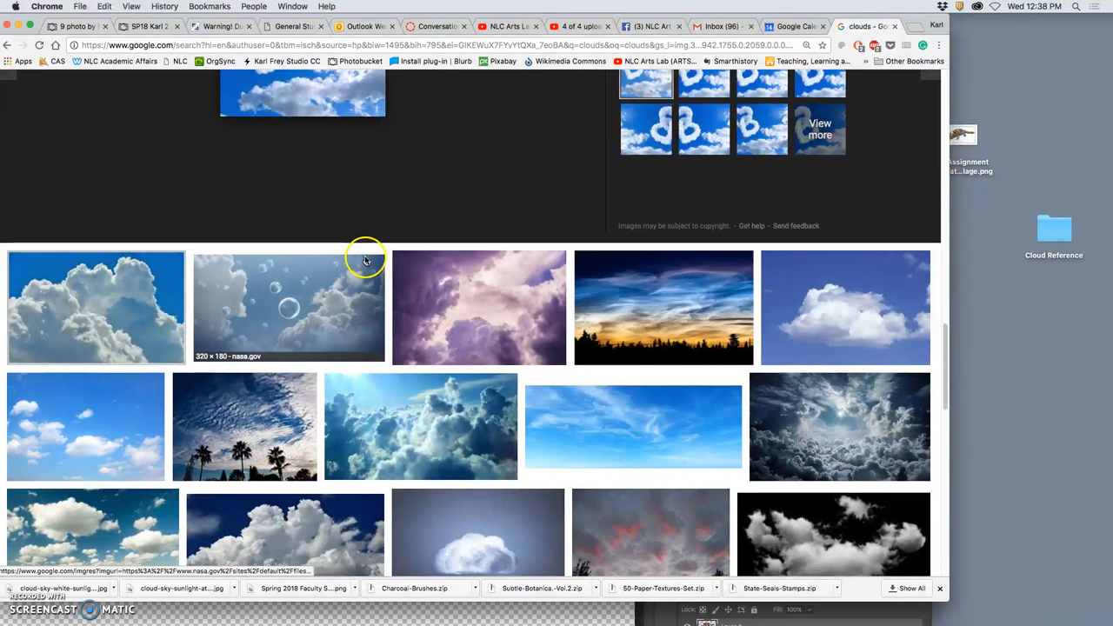
scroll(365, 252, "up", 8)
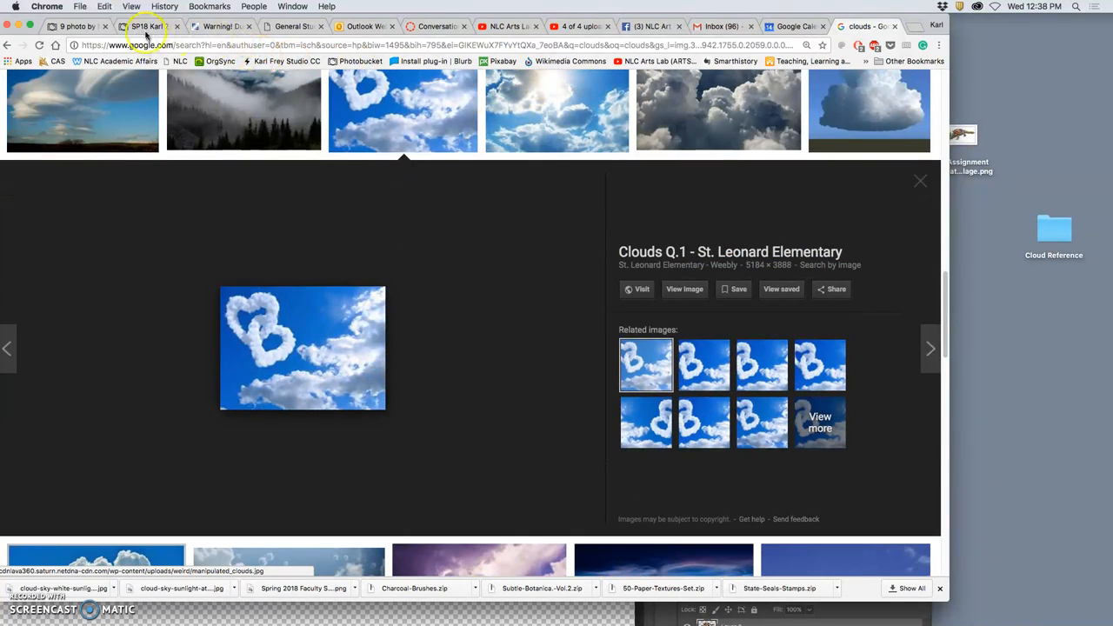
left_click(148, 26)
Step: Advance the Photobucket viewer from cloud creature example 9 to example 10
left_click(78, 26)
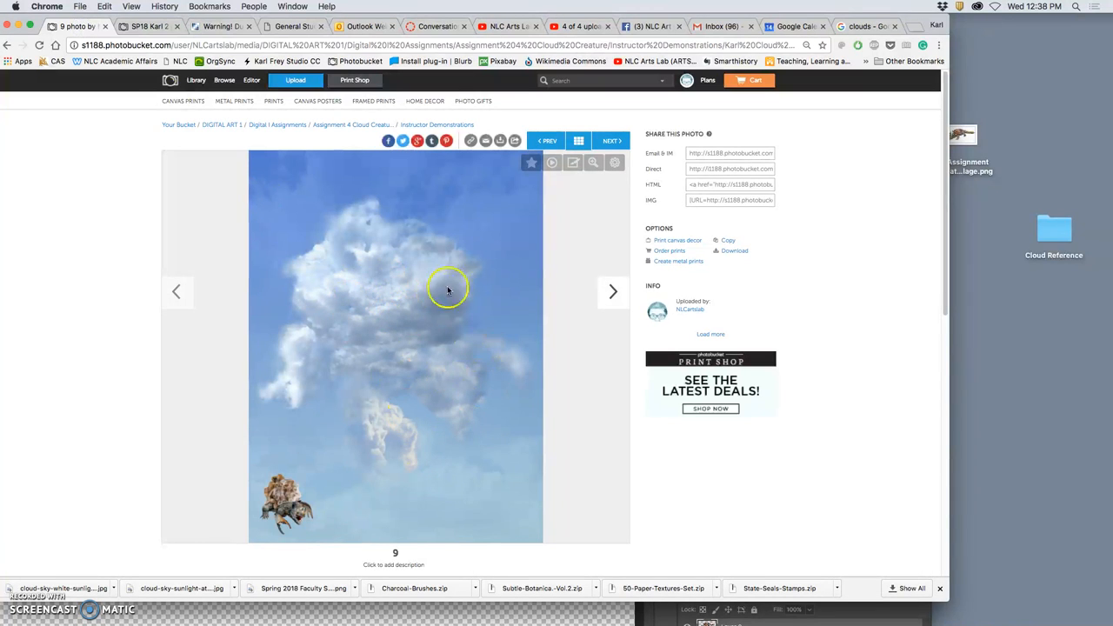
left_click(612, 292)
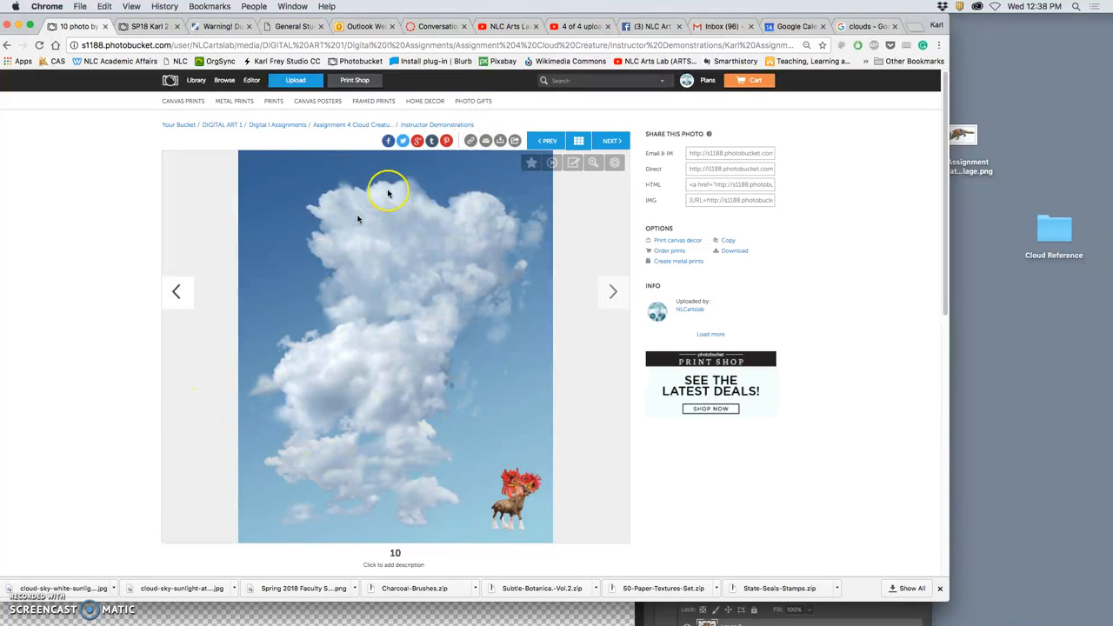
Step: Hide Chrome, open the Cloud Reference folder and briefly preview Clouds_in_vellore.jpg
left_click(20, 26)
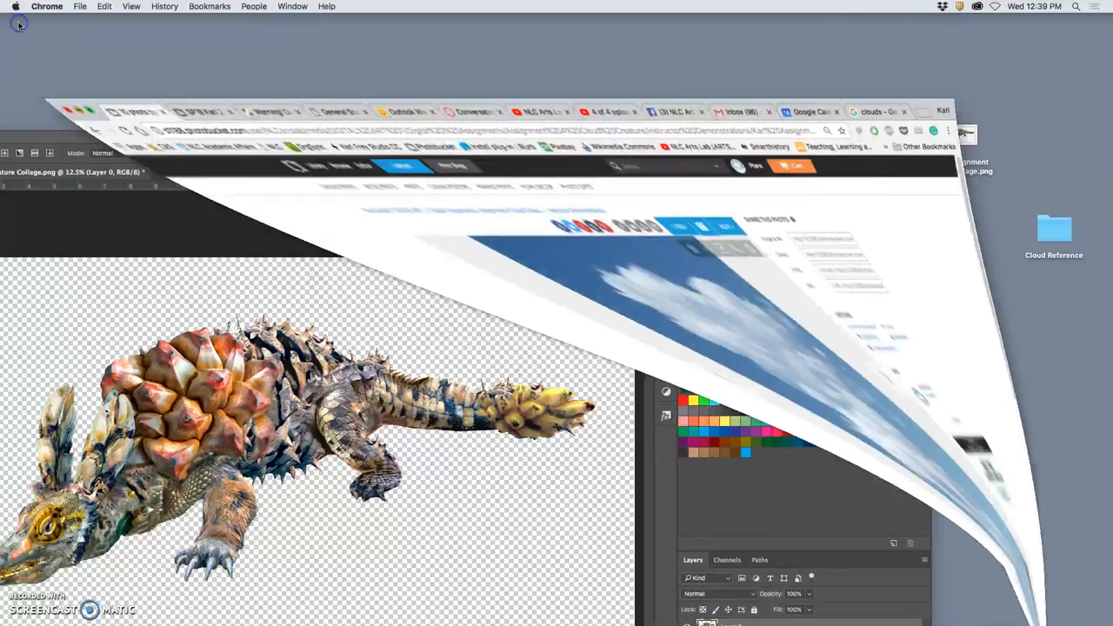
left_click(1055, 228)
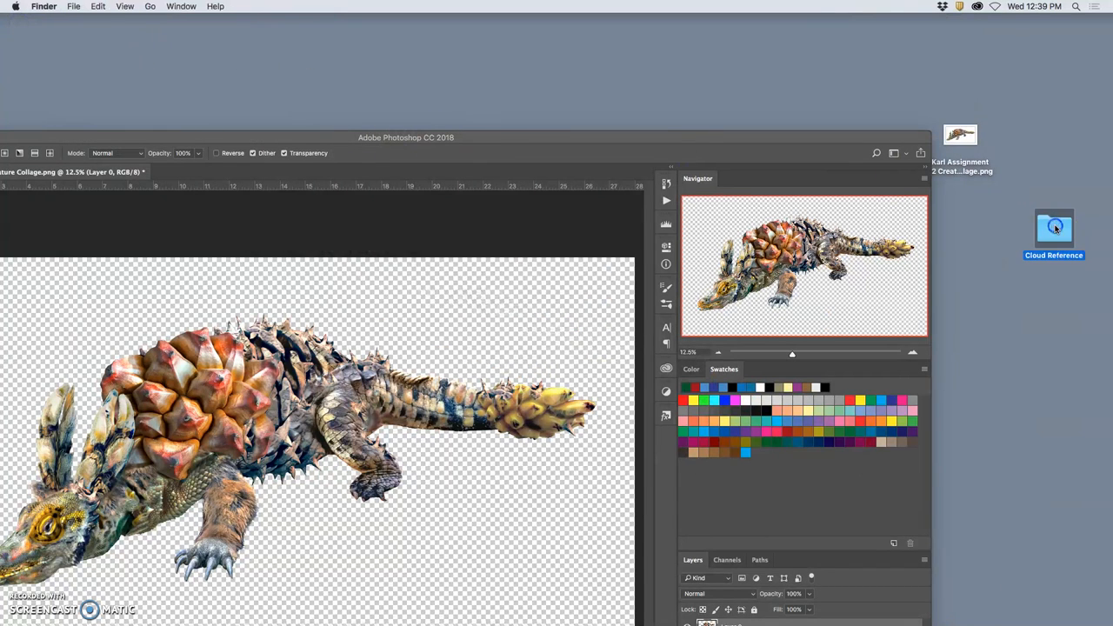
double_click(1056, 230)
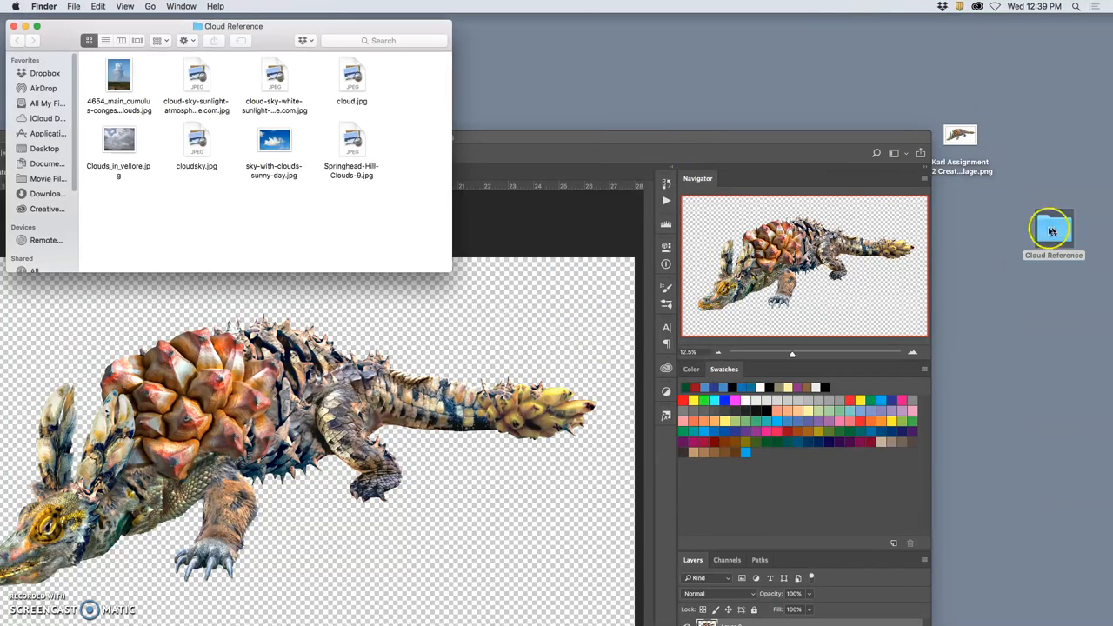
left_click_drag(236, 28, 541, 20)
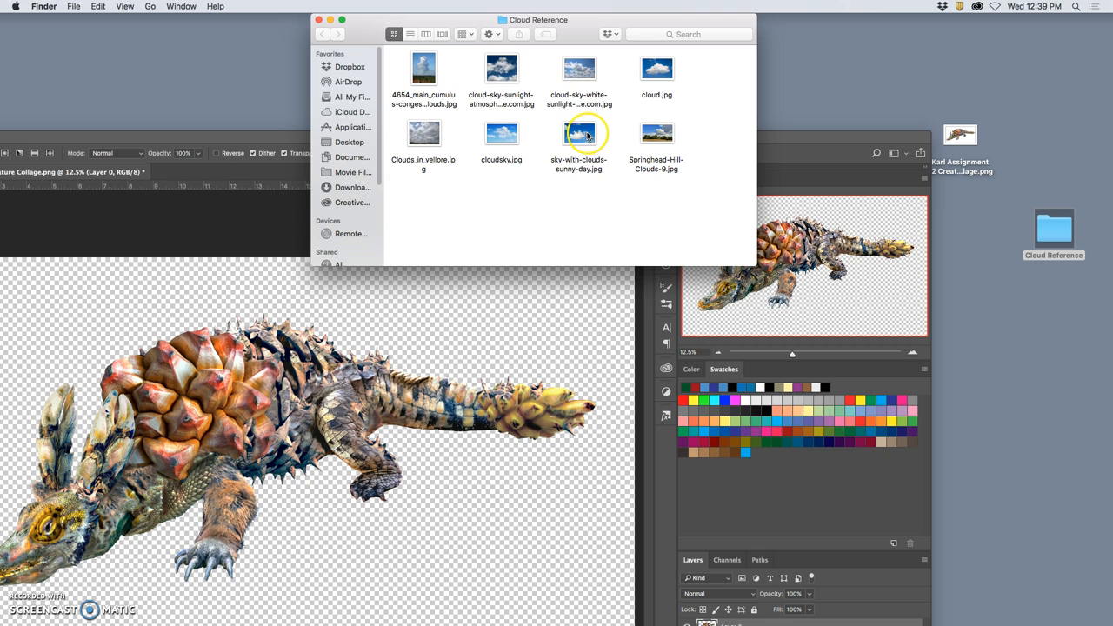
double_click(426, 134)
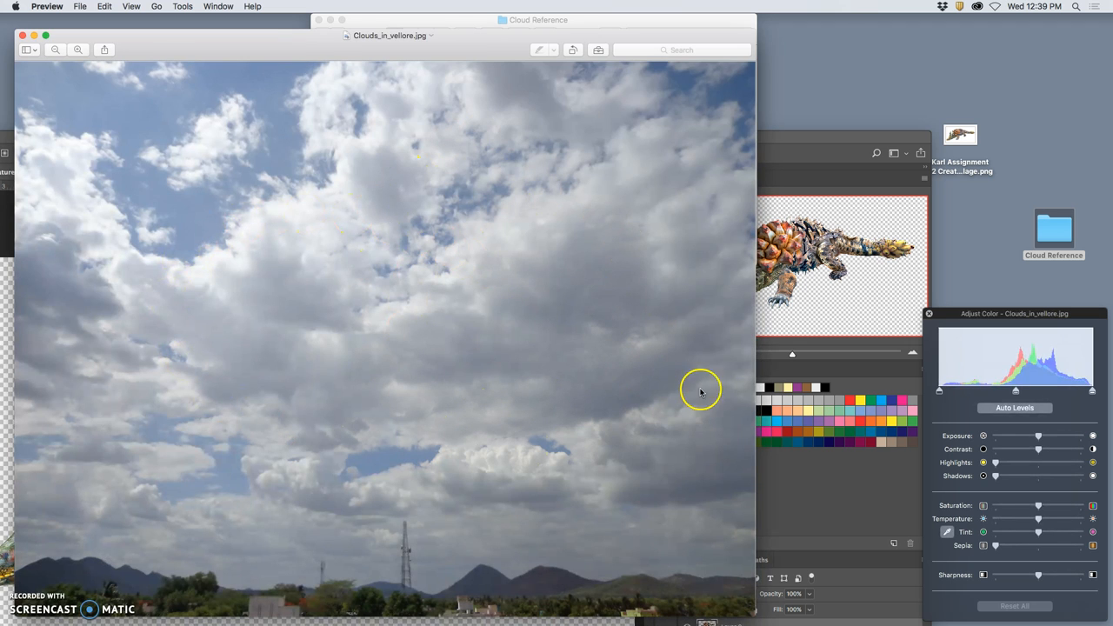
left_click(23, 36)
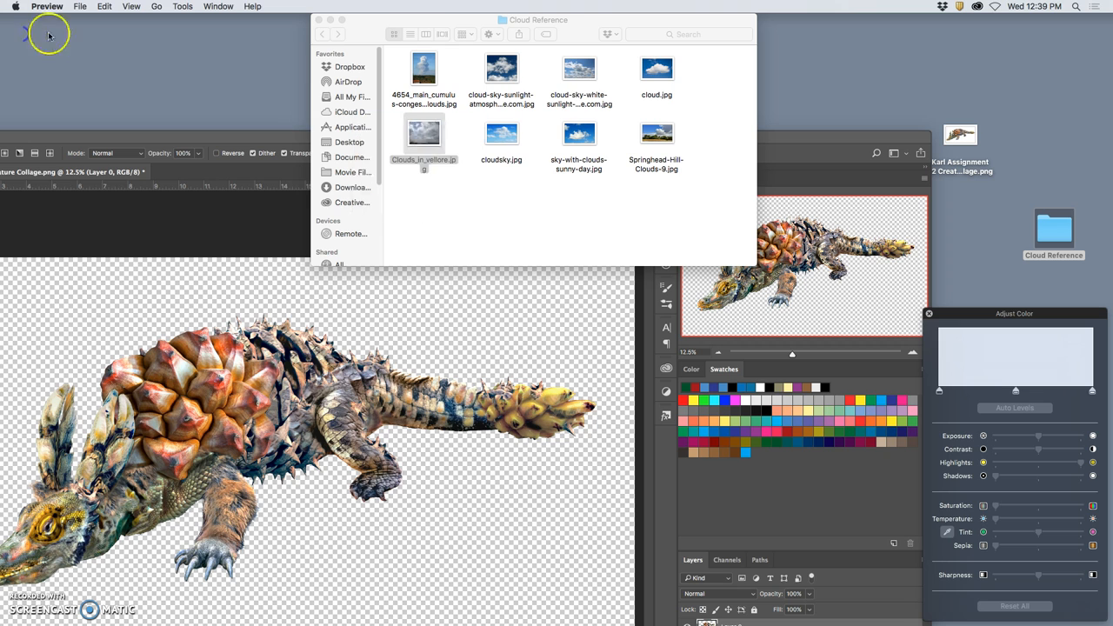
Step: Drop Clouds_in_vellore.jpg onto the creature canvas and enlarge and position it to cover the whole canvas
left_click_drag(428, 138, 461, 348)
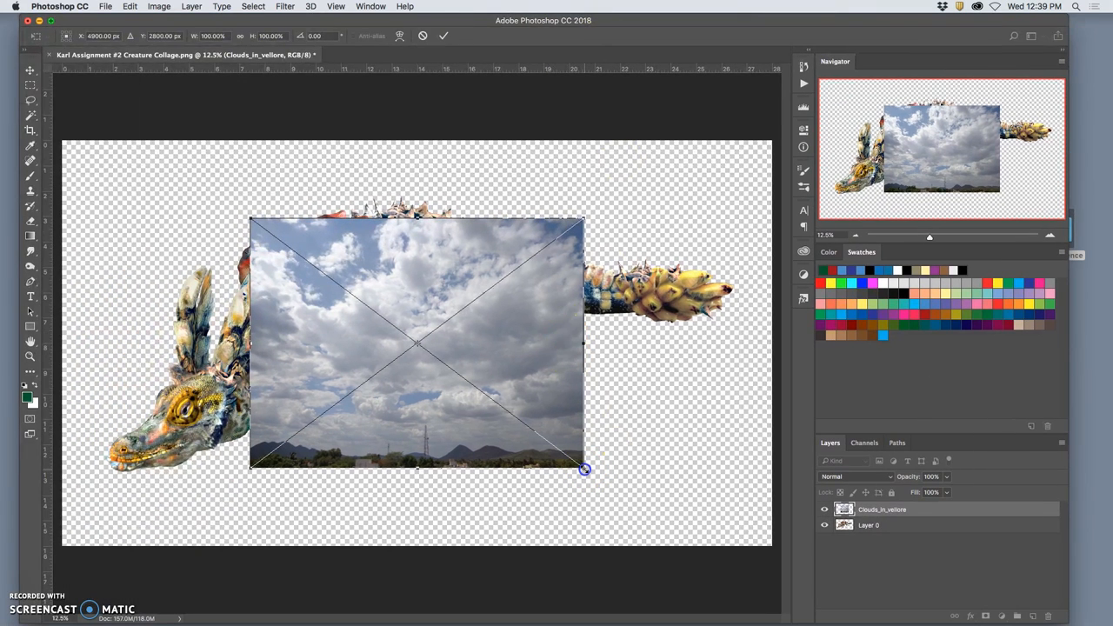
left_click_drag(584, 470, 778, 585)
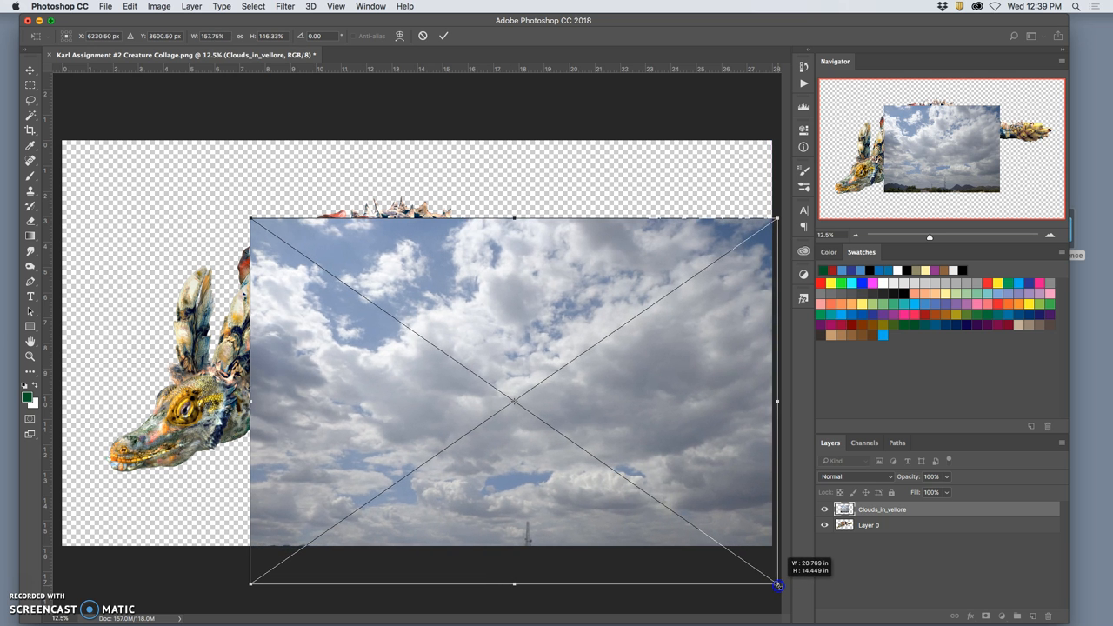
mouse_move(247, 218)
left_mouse_down()
mouse_move(37, 122)
mouse_move(30, 104)
left_mouse_up()
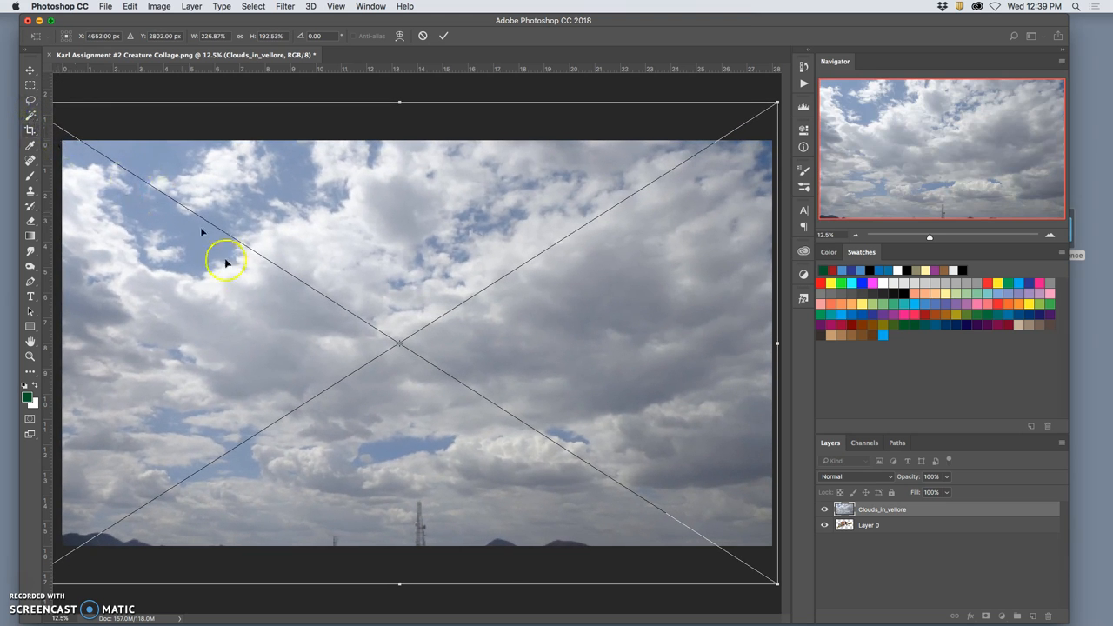
left_click_drag(337, 398, 339, 435)
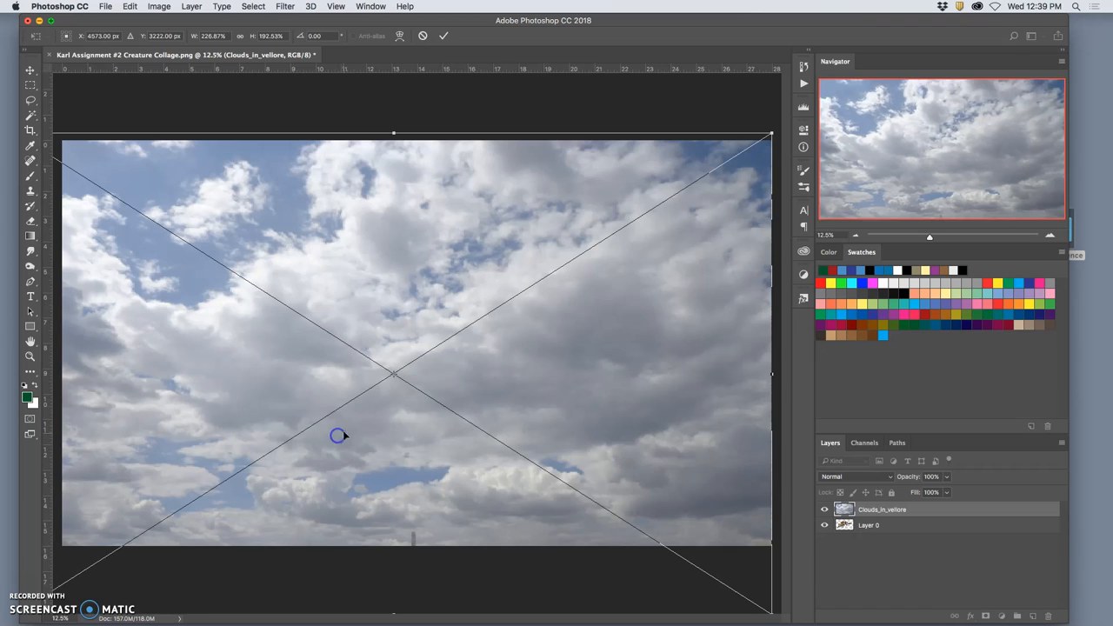
left_click_drag(384, 302, 375, 268)
left_click_drag(396, 339, 424, 357)
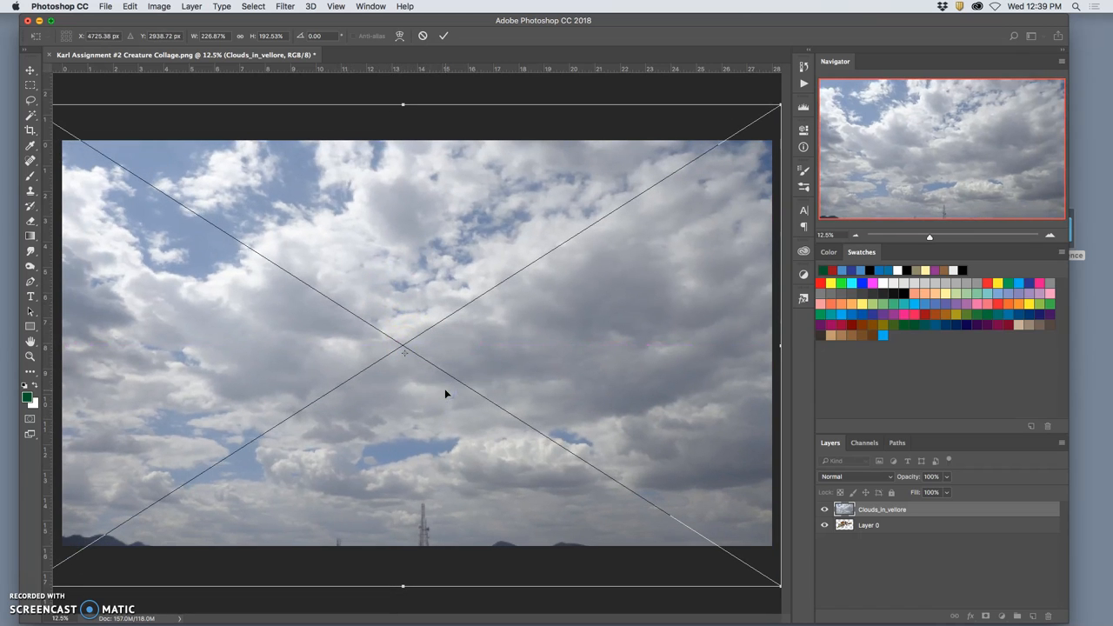
double_click(425, 380)
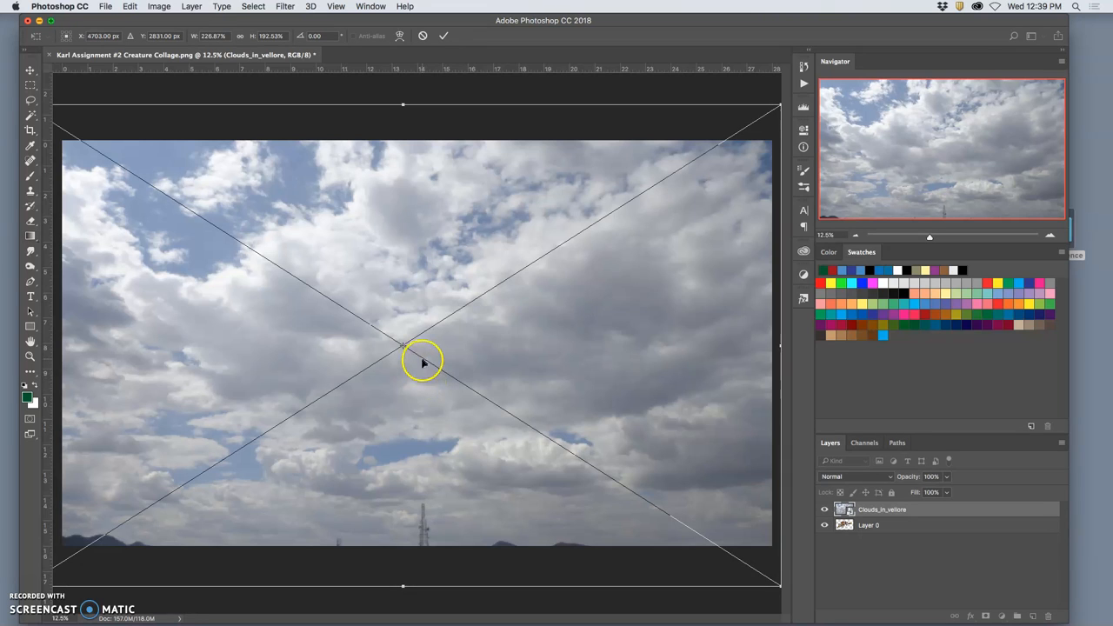
Step: Warp the cloud photo, arching its top upward and bulging its bottom downward, then commit the transform
right_click(424, 364)
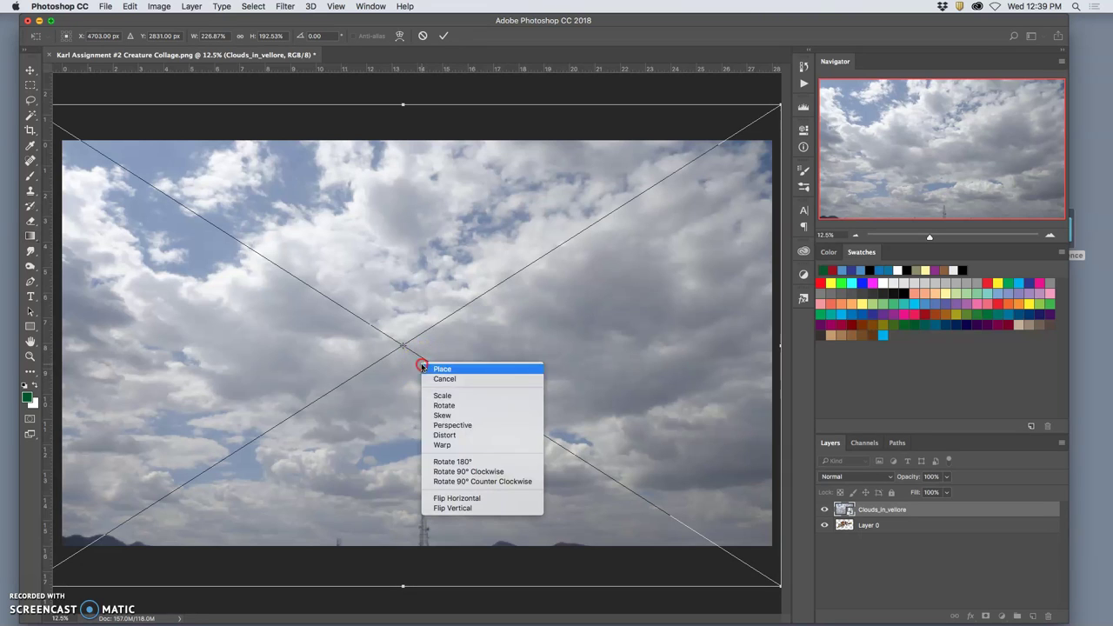
left_click(441, 445)
left_click_drag(388, 295, 385, 274)
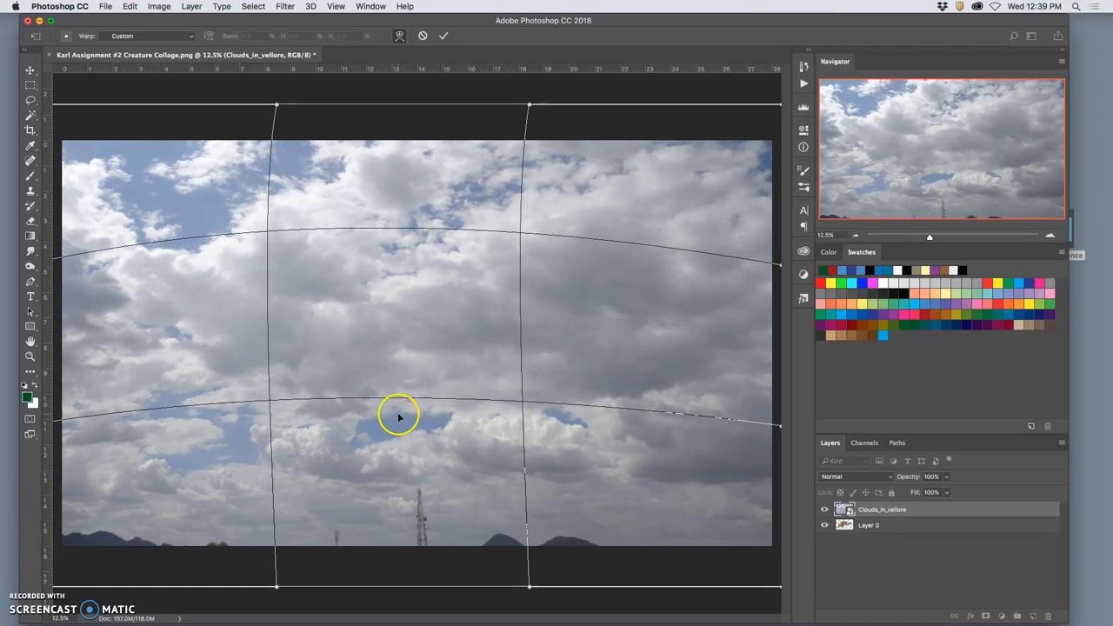
left_click_drag(398, 416, 391, 484)
left_click_drag(407, 276, 387, 198)
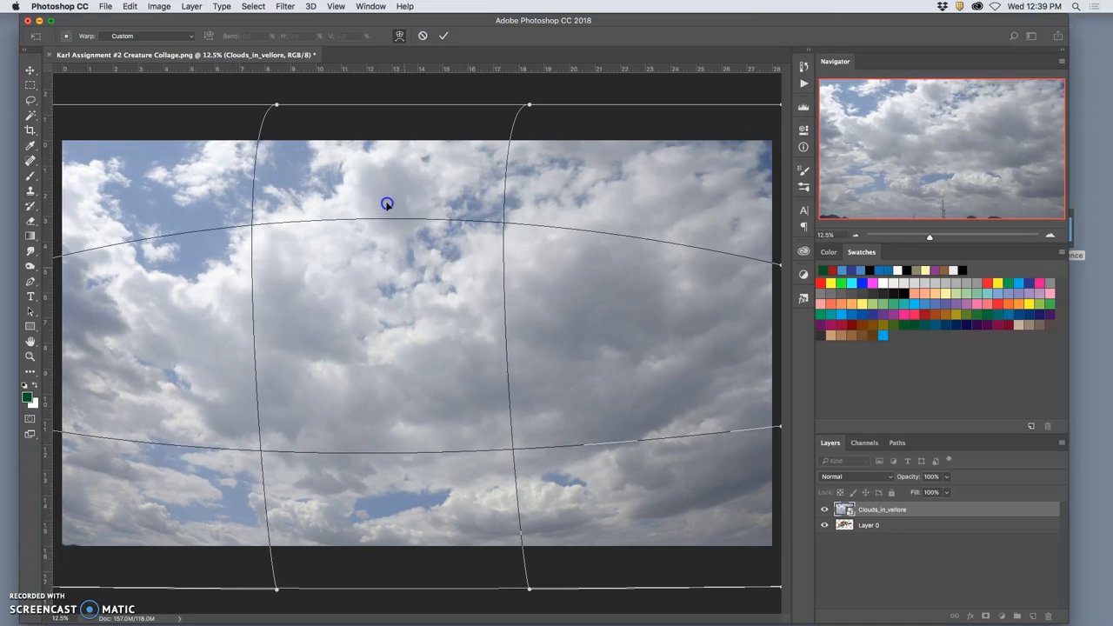
left_click_drag(438, 469, 438, 480)
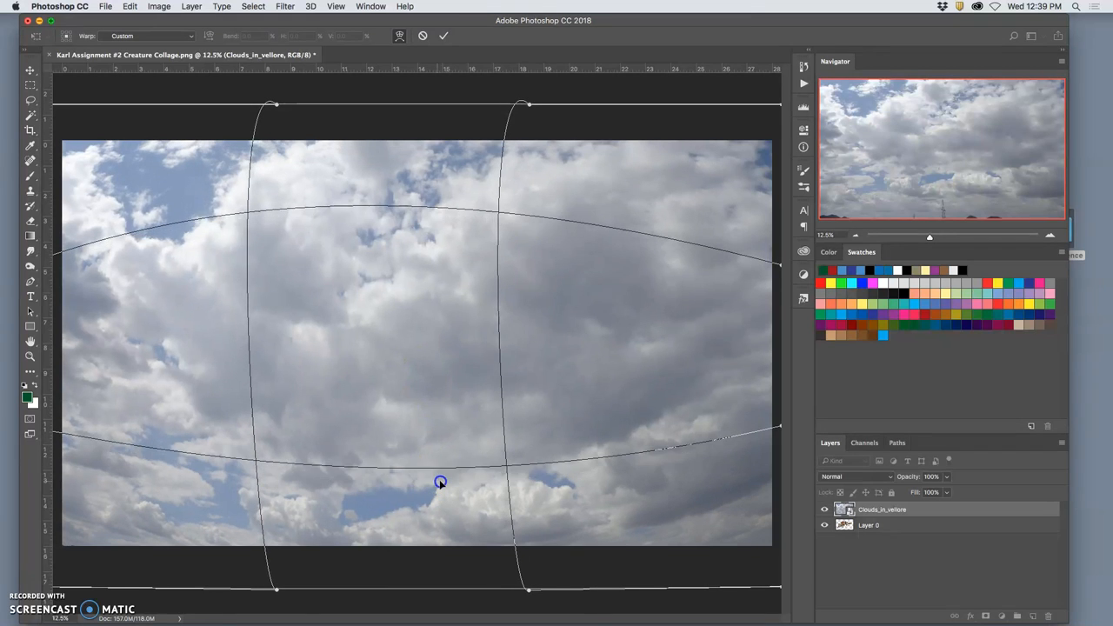
left_click_drag(559, 198, 559, 187)
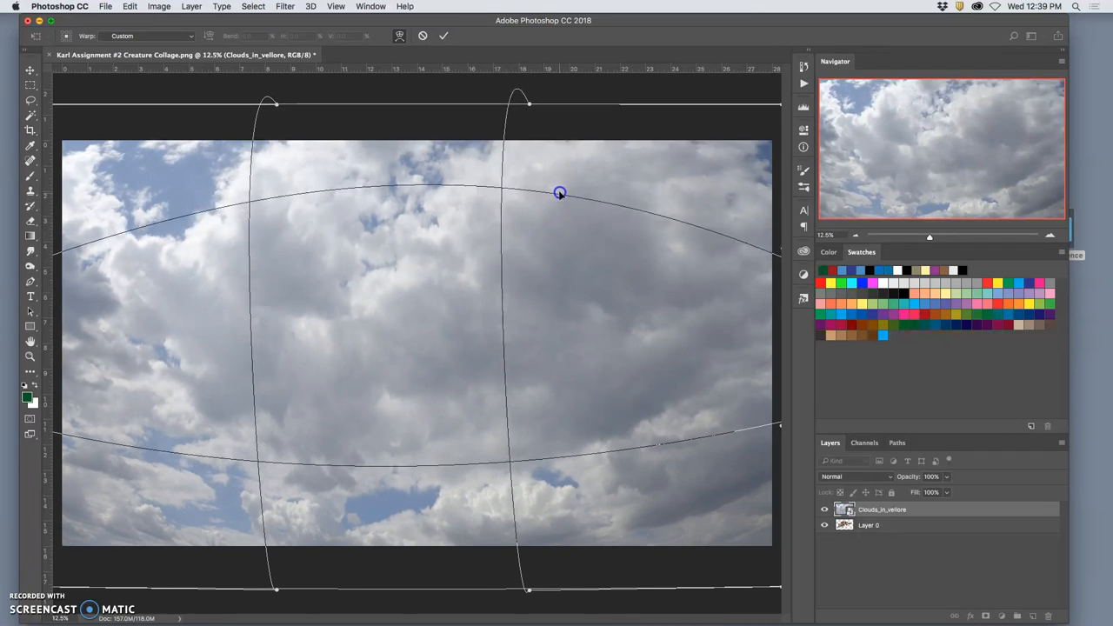
left_click_drag(182, 452, 174, 464)
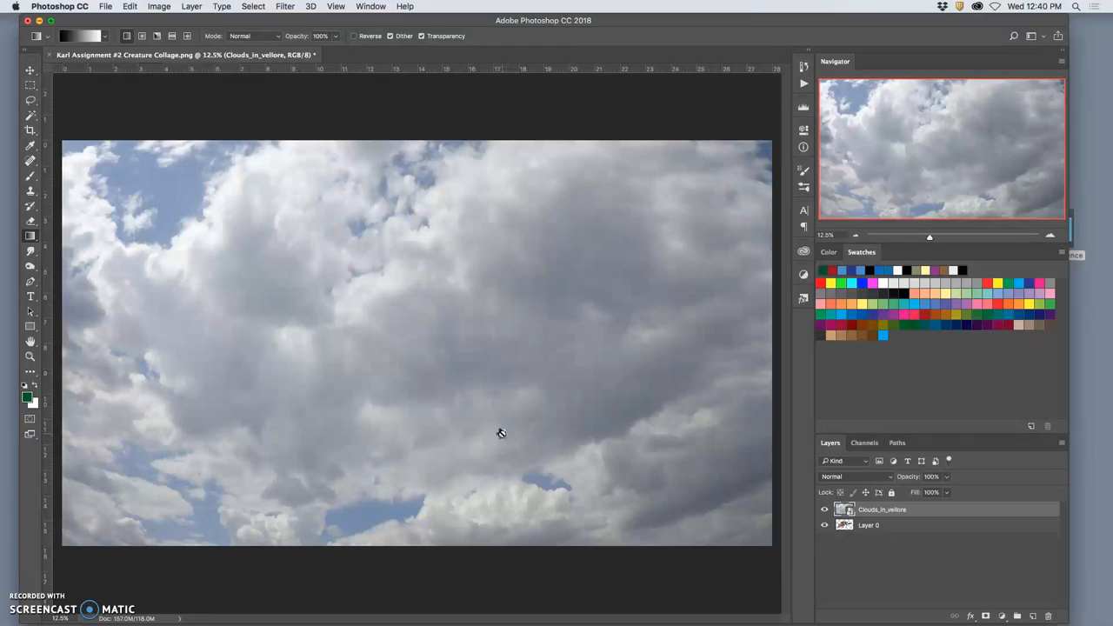
Step: Try the Clouds_in_vellore layer at 61% opacity, restore it to 100%, and move it beneath Layer 0
left_click(947, 477)
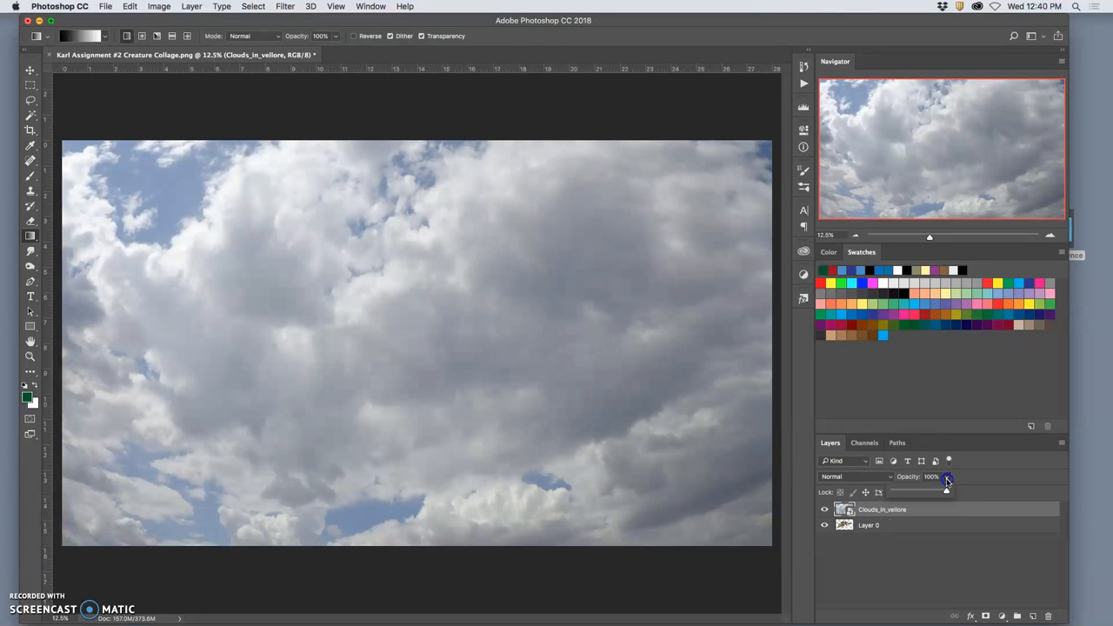
left_click_drag(938, 493, 926, 493)
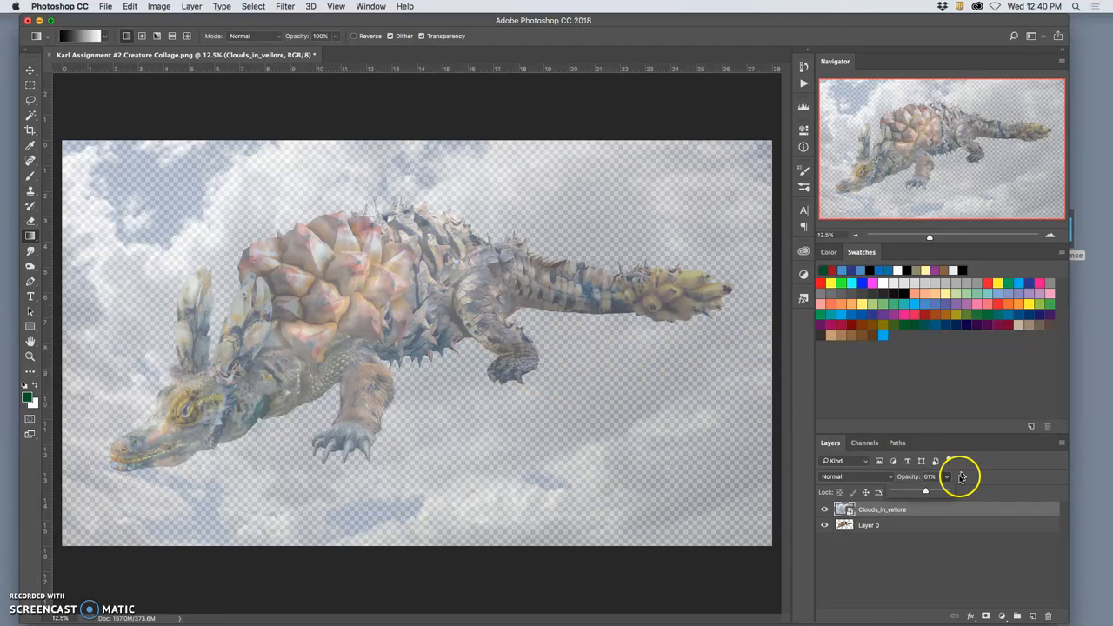
left_click_drag(926, 493, 967, 493)
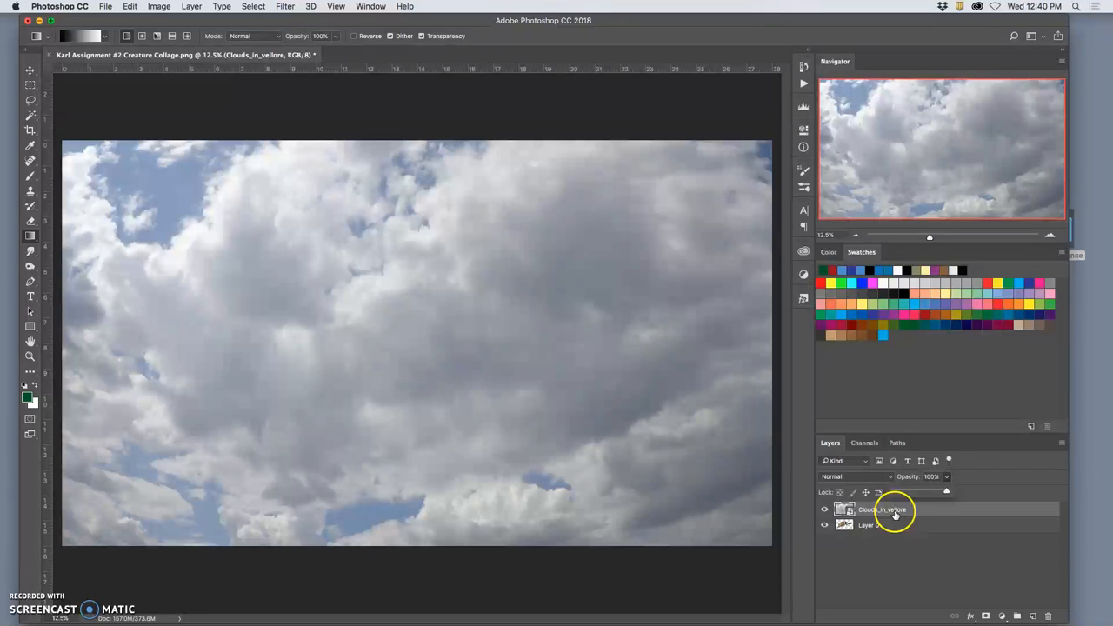
left_click_drag(887, 510, 892, 537)
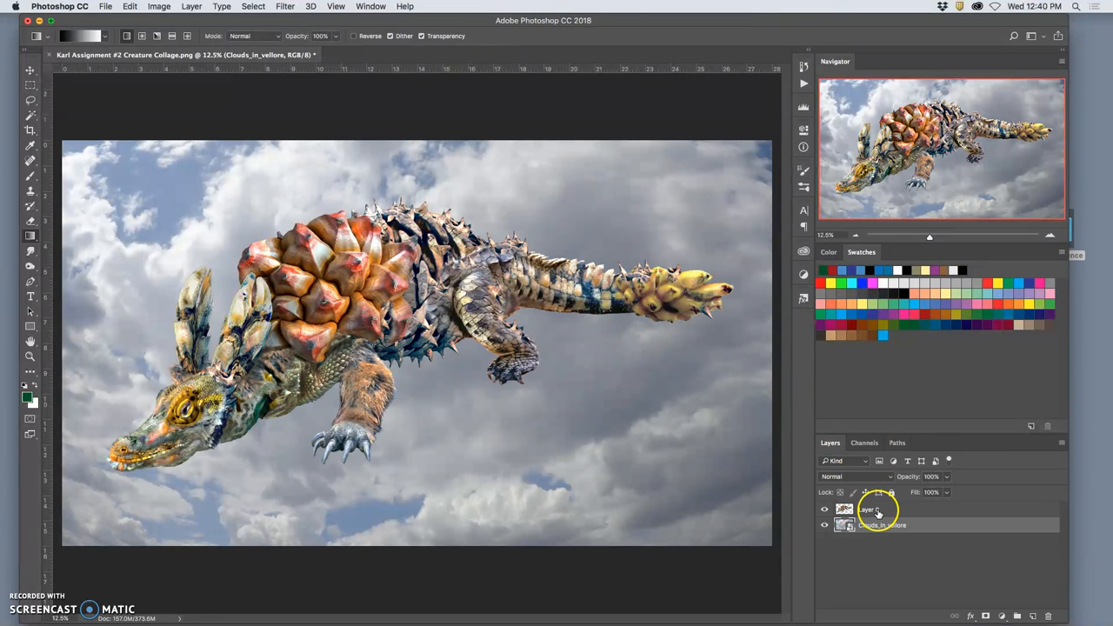
Step: Magic Wand the transparent area of Layer 0 and invert the selection to cover only the creature
left_click(878, 511)
left_click(31, 116)
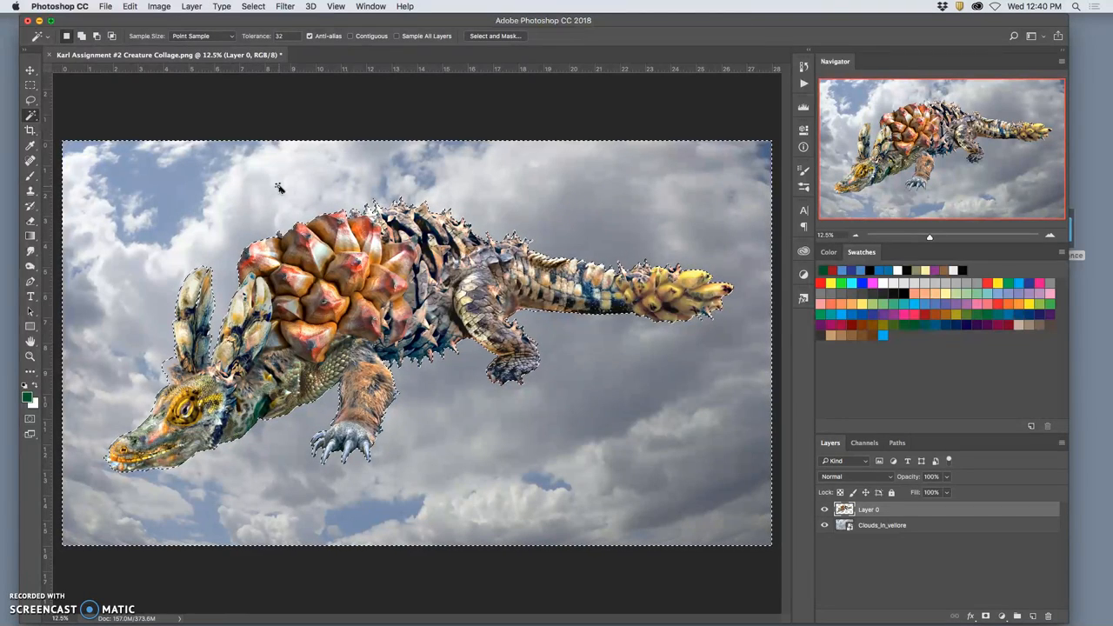
left_click(254, 6)
left_click(262, 54)
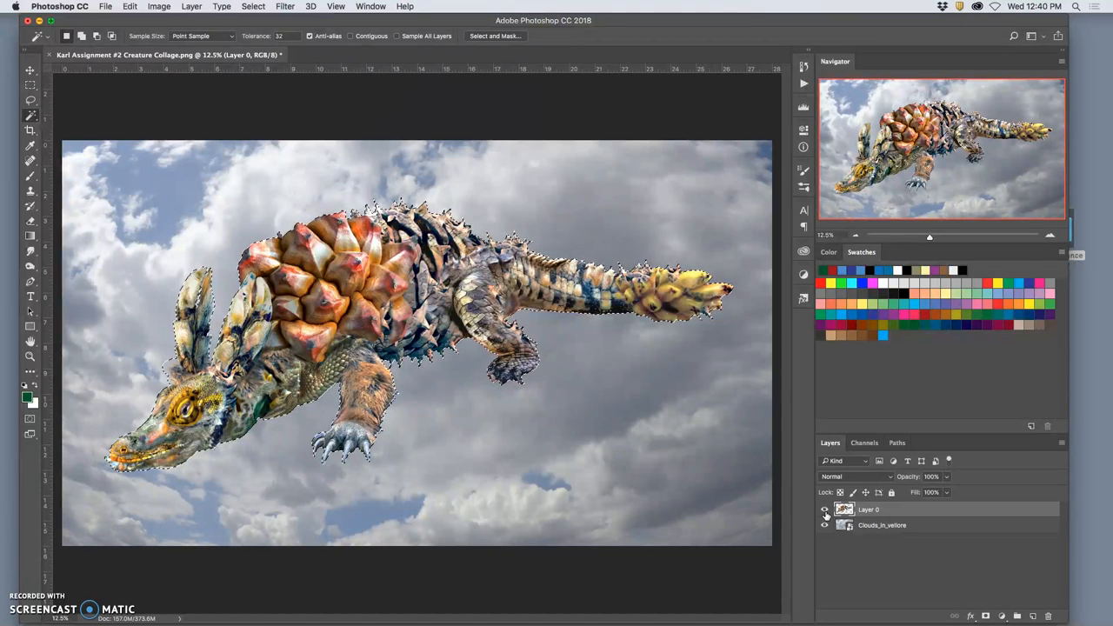
Step: Hide Layer 0, copy the creature-shaped selection from Clouds_in_vellore to its own layer, and hide the original photo
left_click(824, 511)
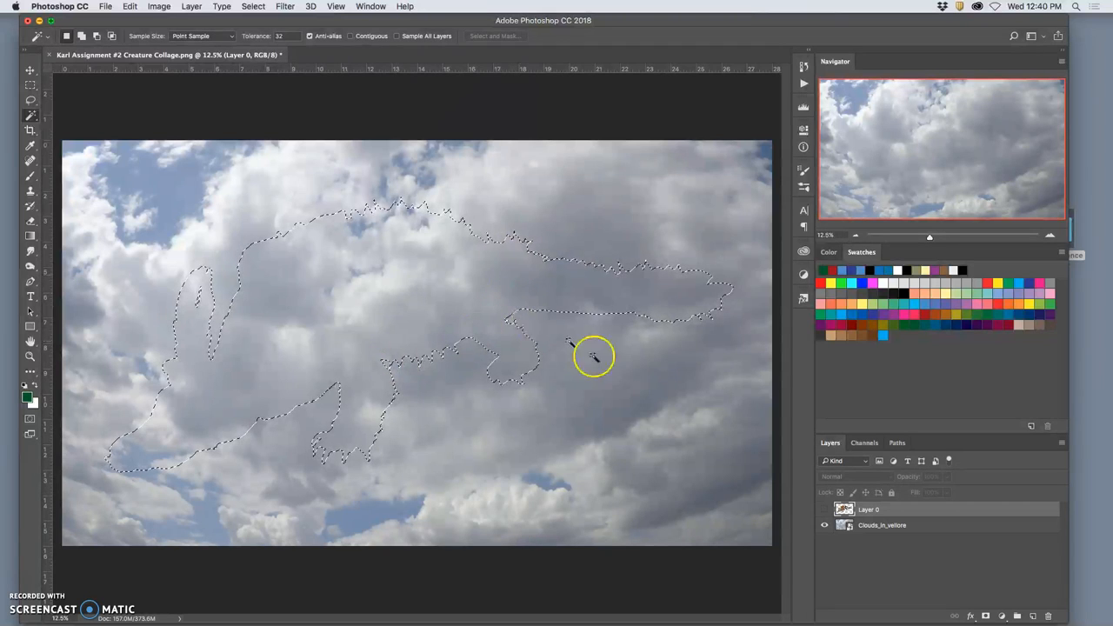
left_click(873, 527)
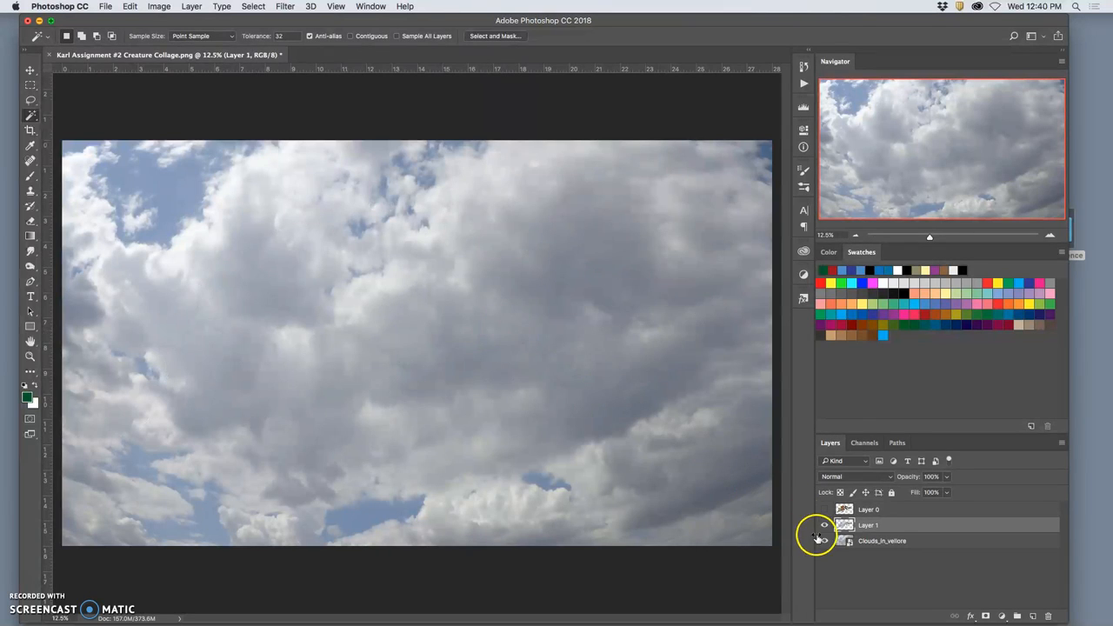
left_click(824, 541)
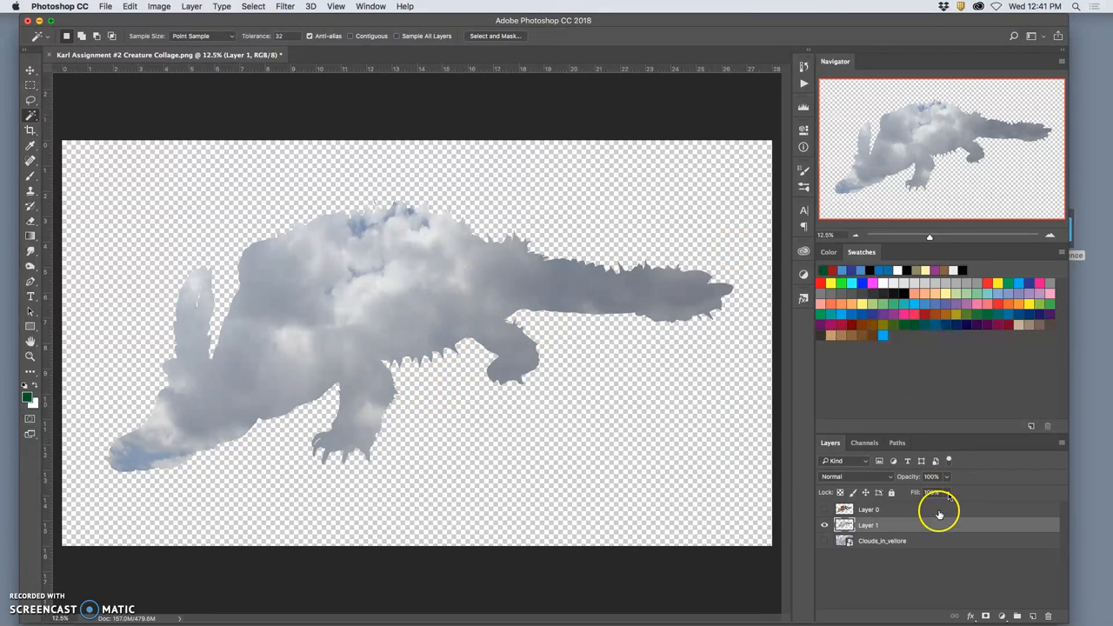
Step: Add an empty Layer 2 and reorder it with the cloud cutout Layer 1
left_click(1033, 616)
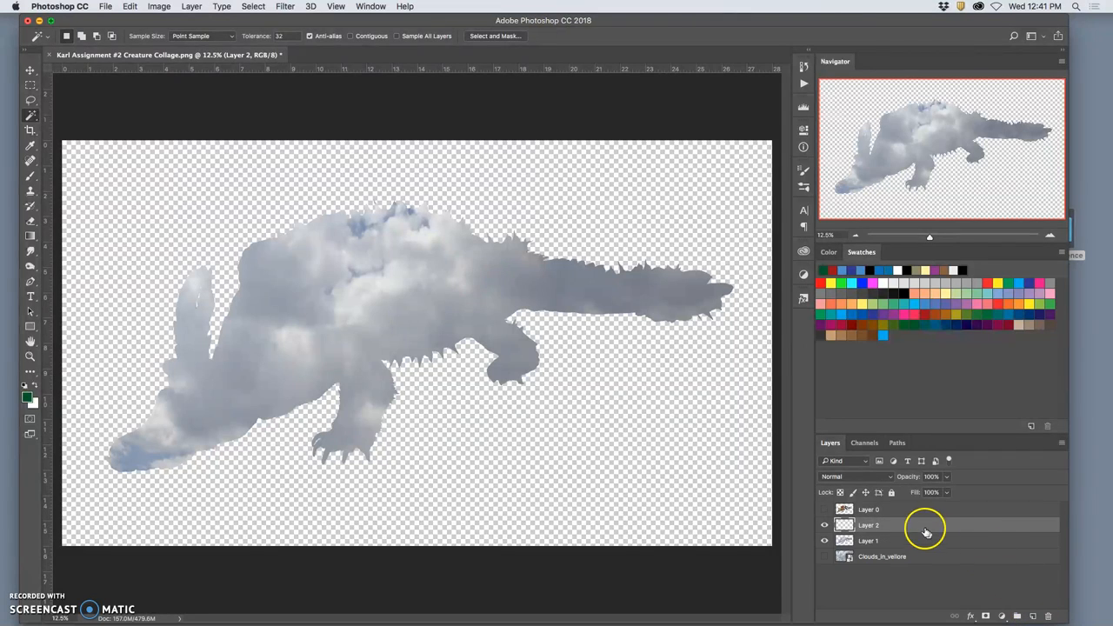
left_click_drag(913, 525, 919, 548)
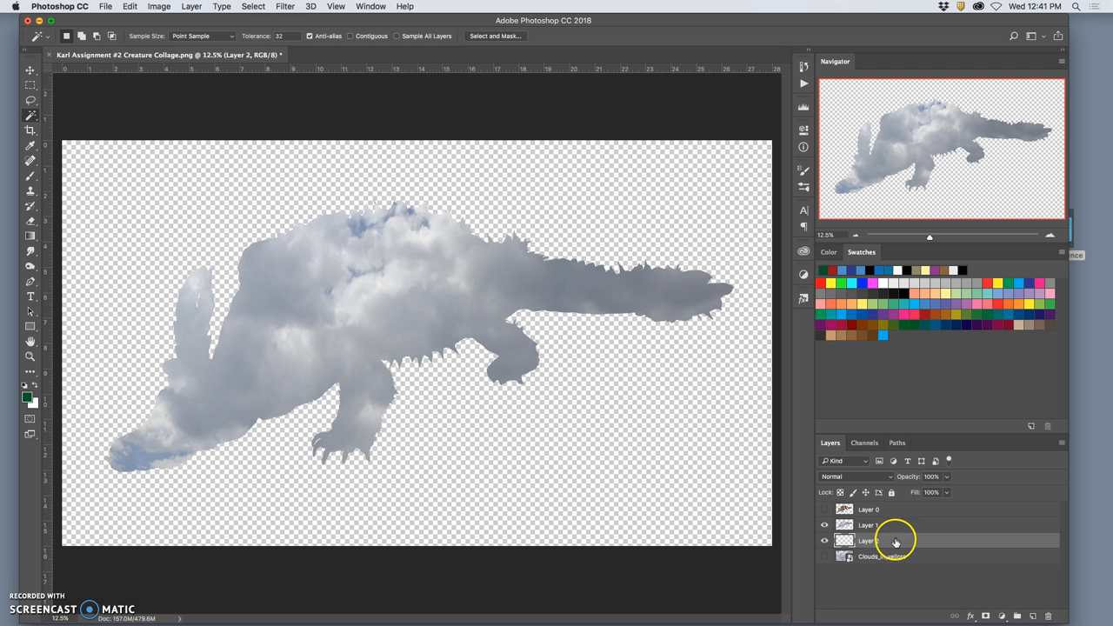
left_click_drag(892, 541, 885, 519)
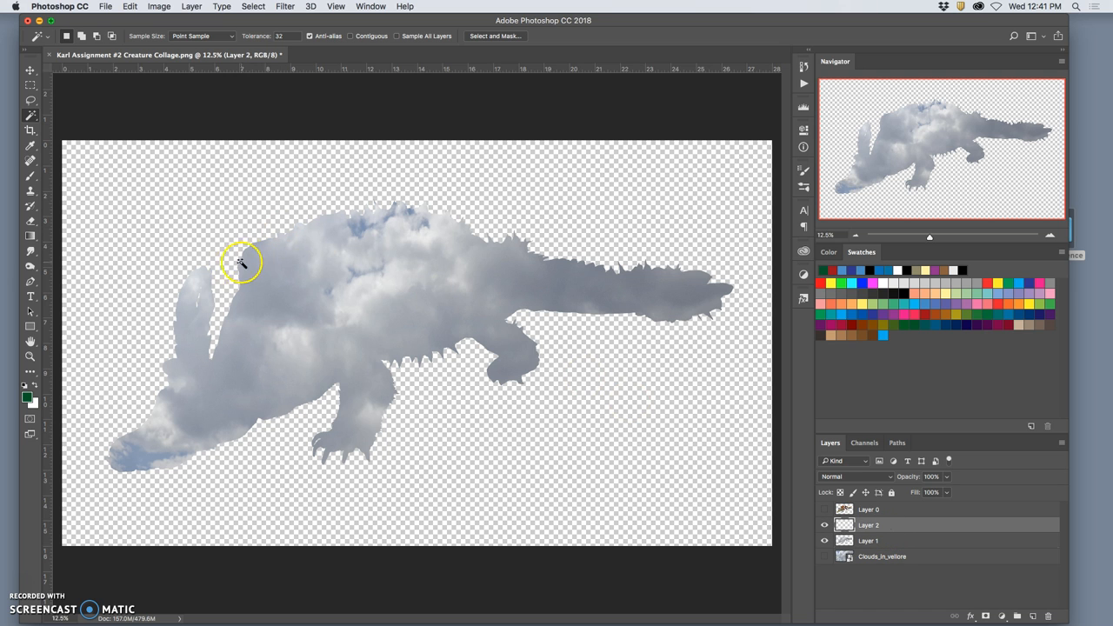
Step: Fill Layer 2 with 50% Gray, place it above the cloud cutout, and switch to the Gradient tool
left_click(130, 6)
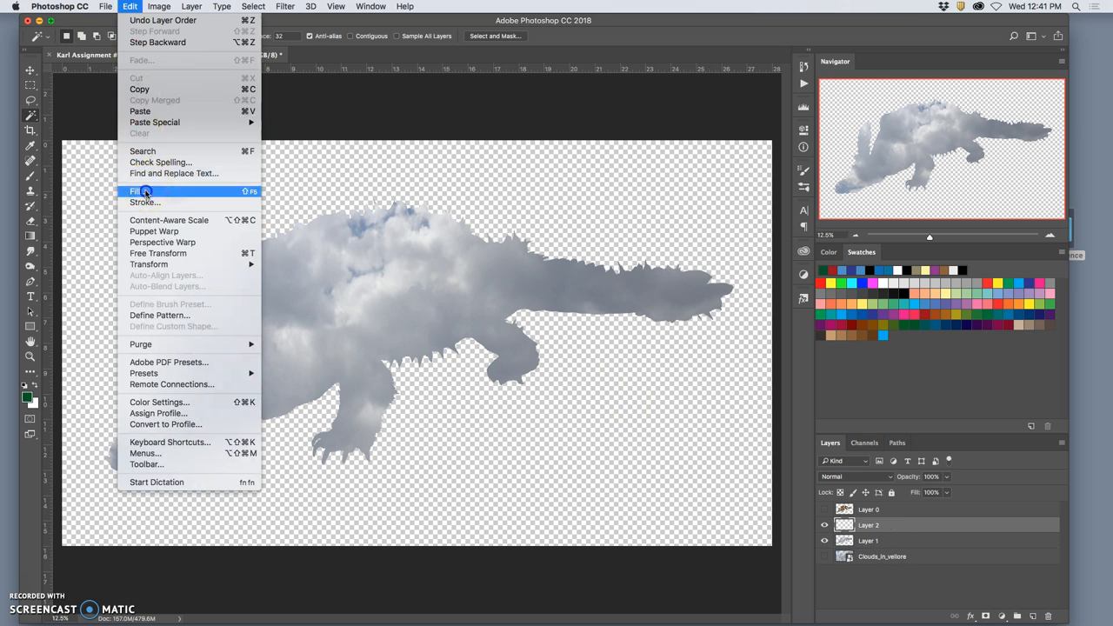
left_click(144, 186)
left_click(637, 251)
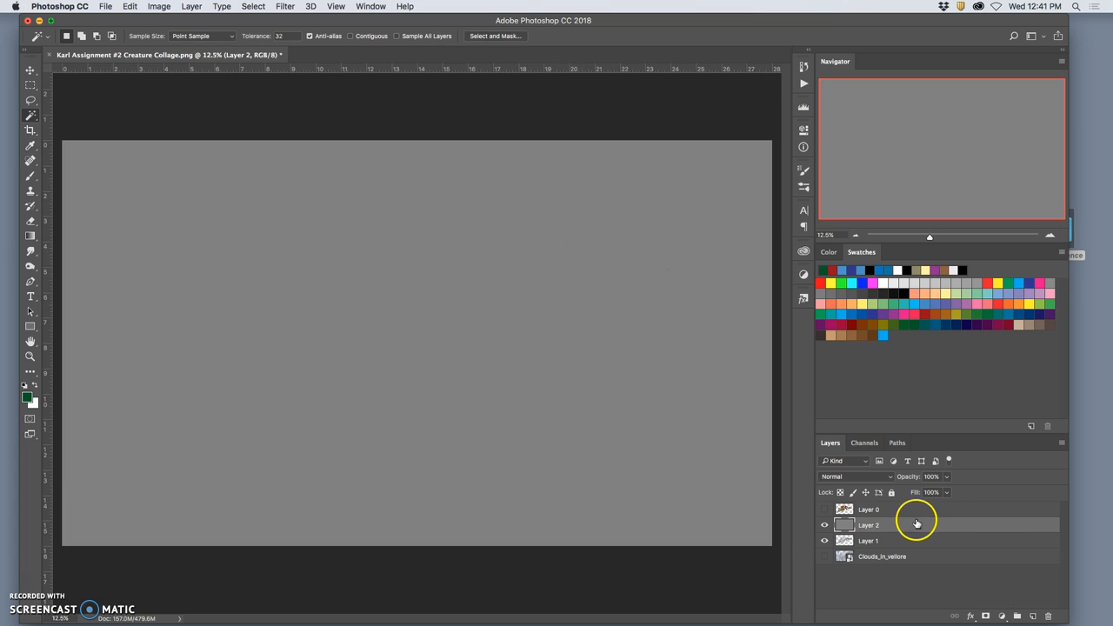
left_click_drag(915, 525, 911, 544)
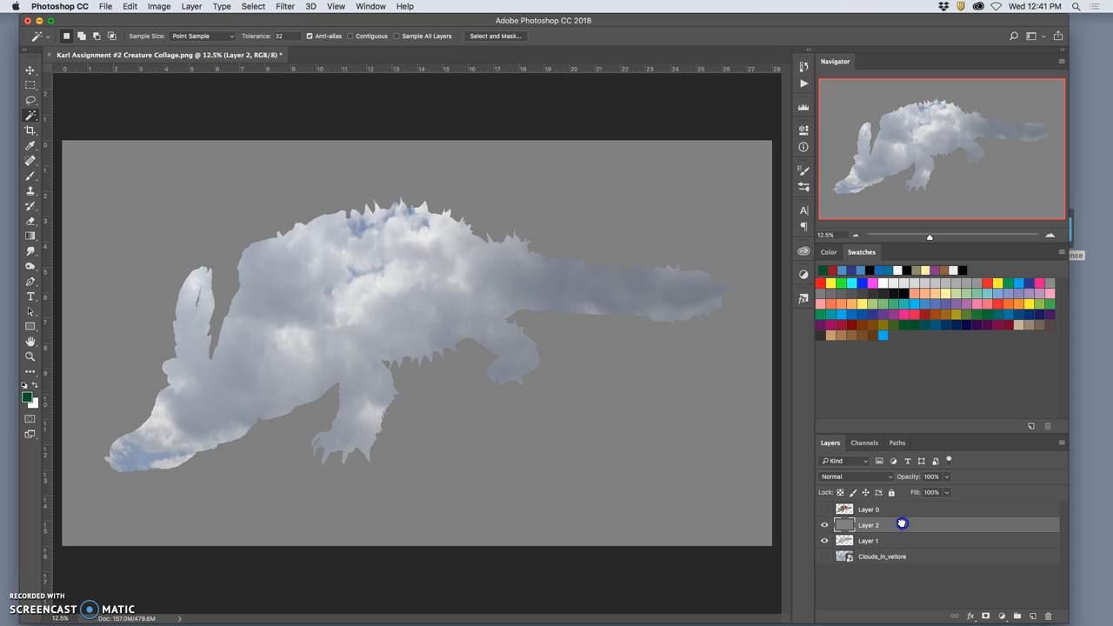
left_click_drag(911, 544, 904, 521)
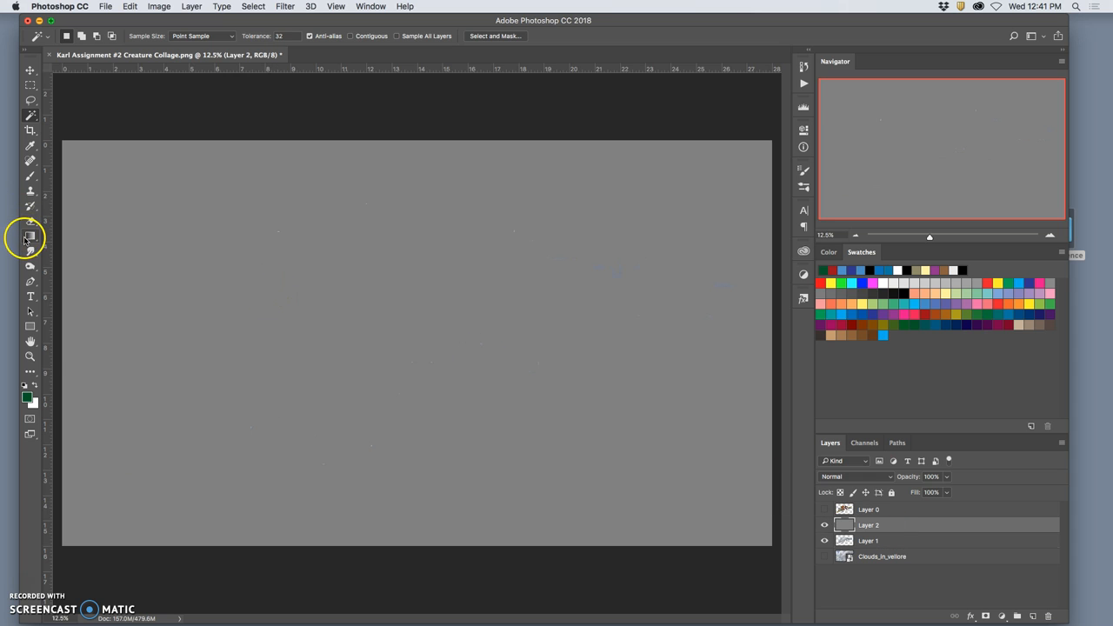
mouse_move(29, 236)
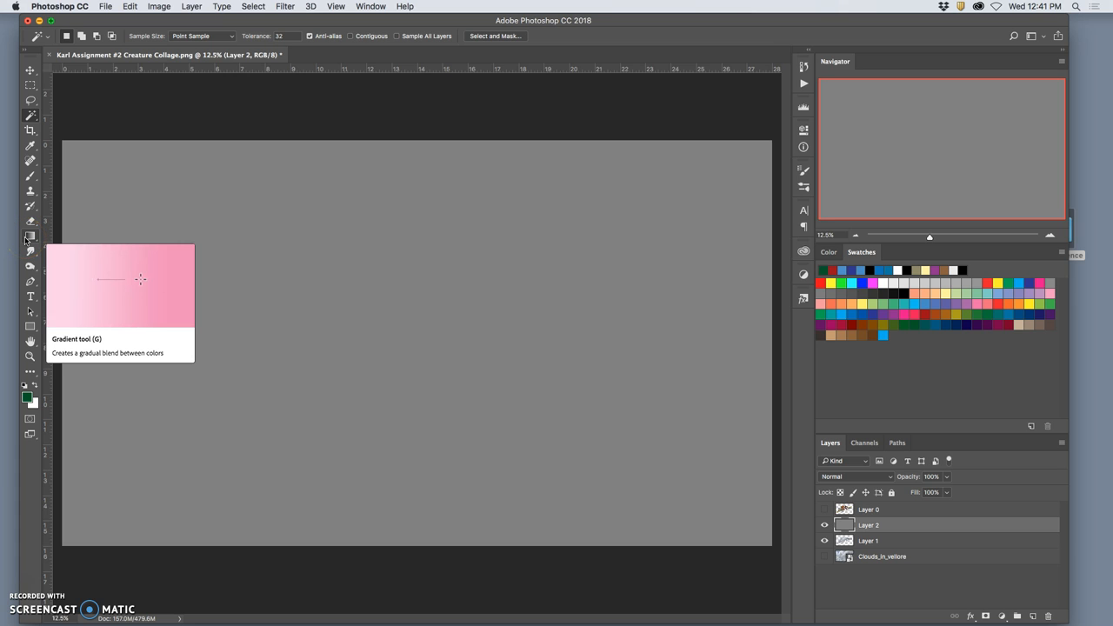
left_click(29, 240)
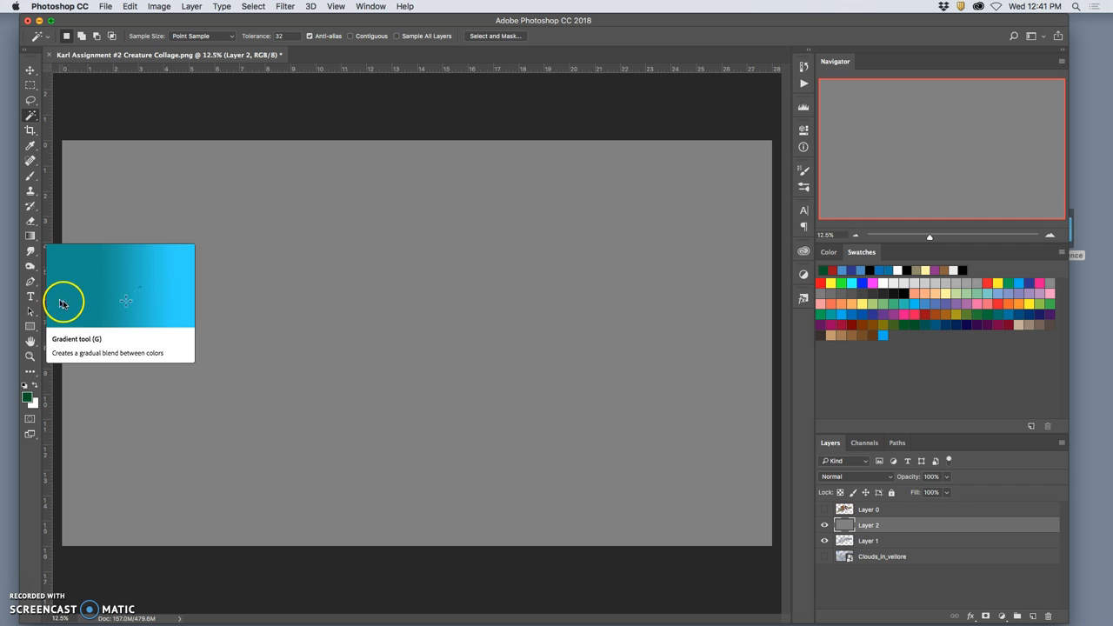
Step: Switch to the Gradient Tool and start from the Foreground to Background preset
left_click(31, 238)
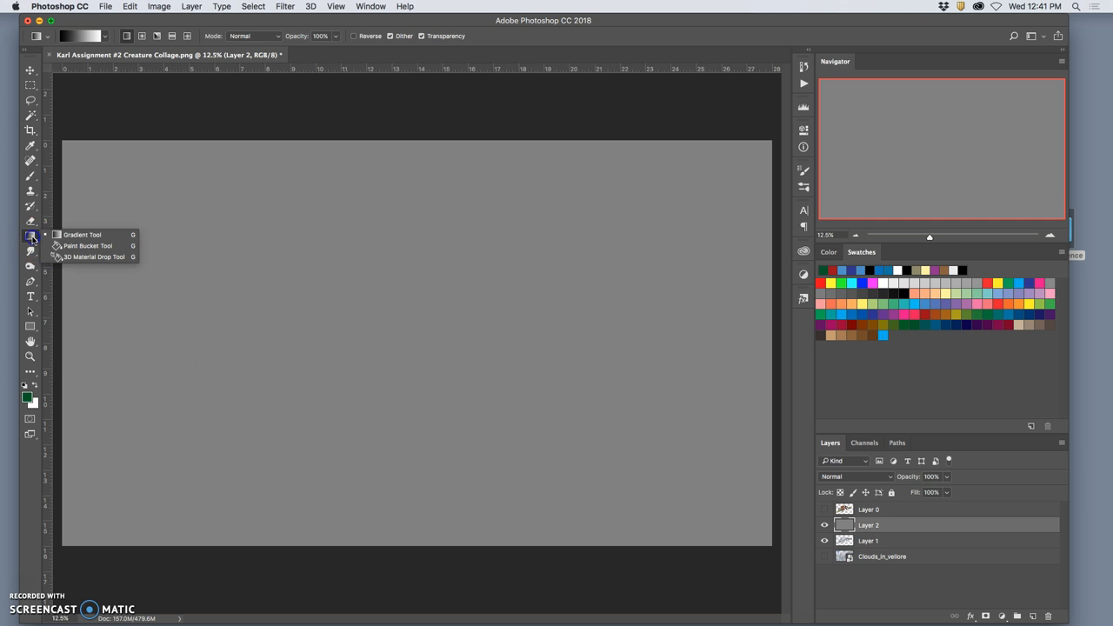
left_click(80, 39)
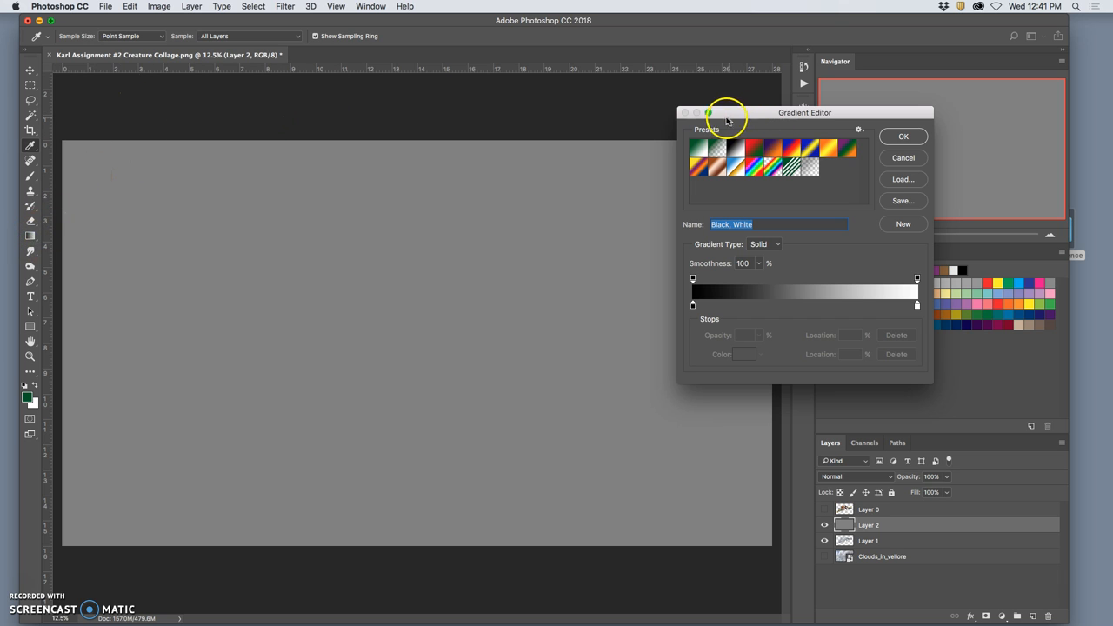
left_click(904, 159)
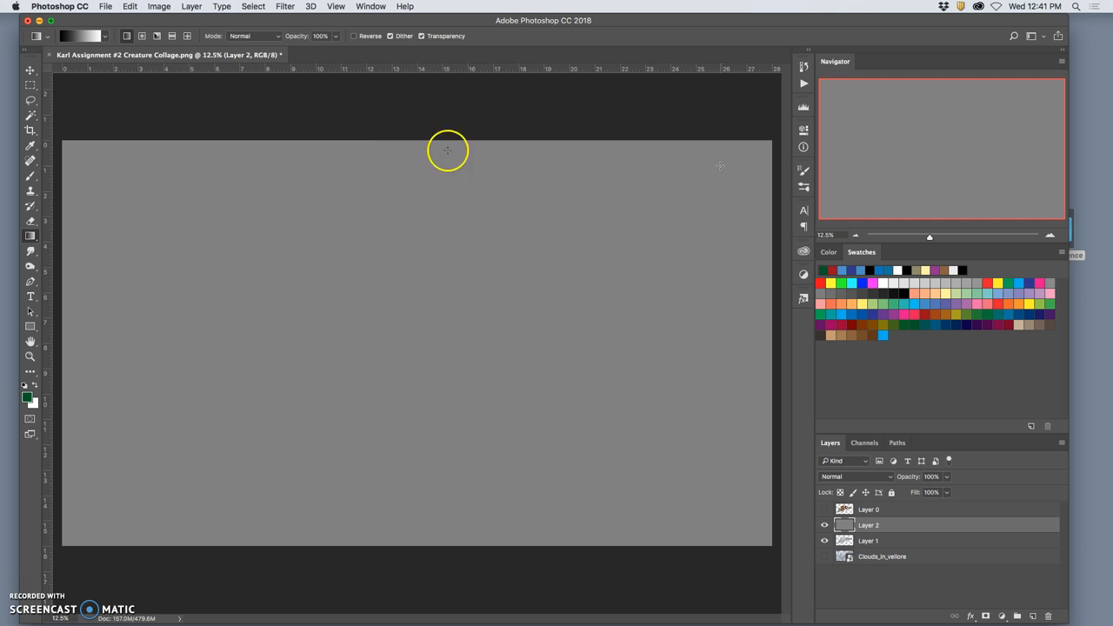
left_click(84, 37)
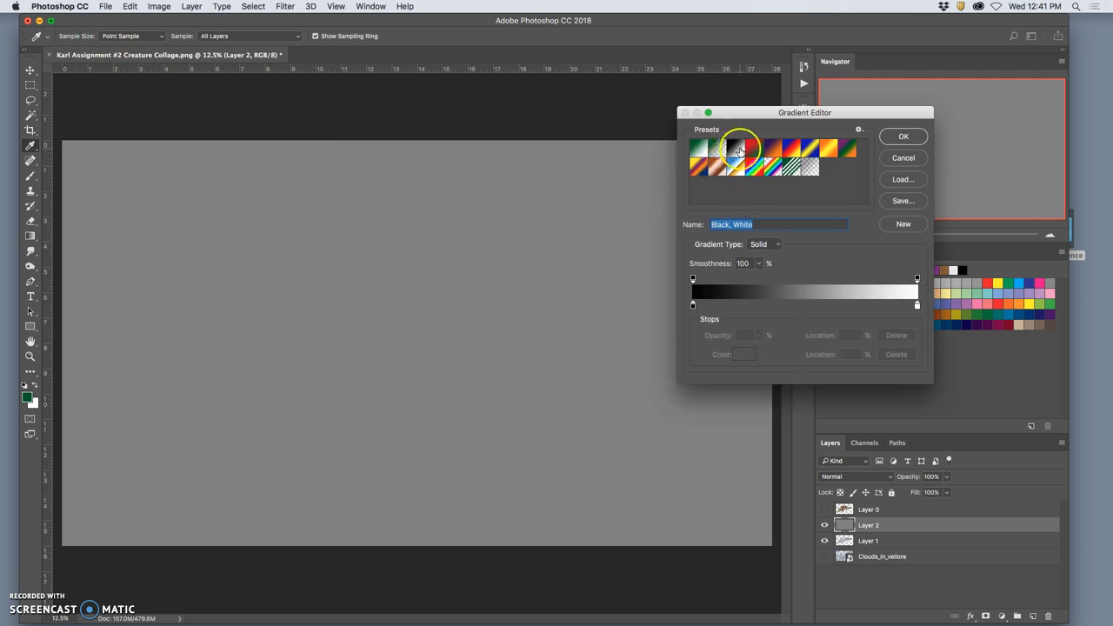
left_click(702, 152)
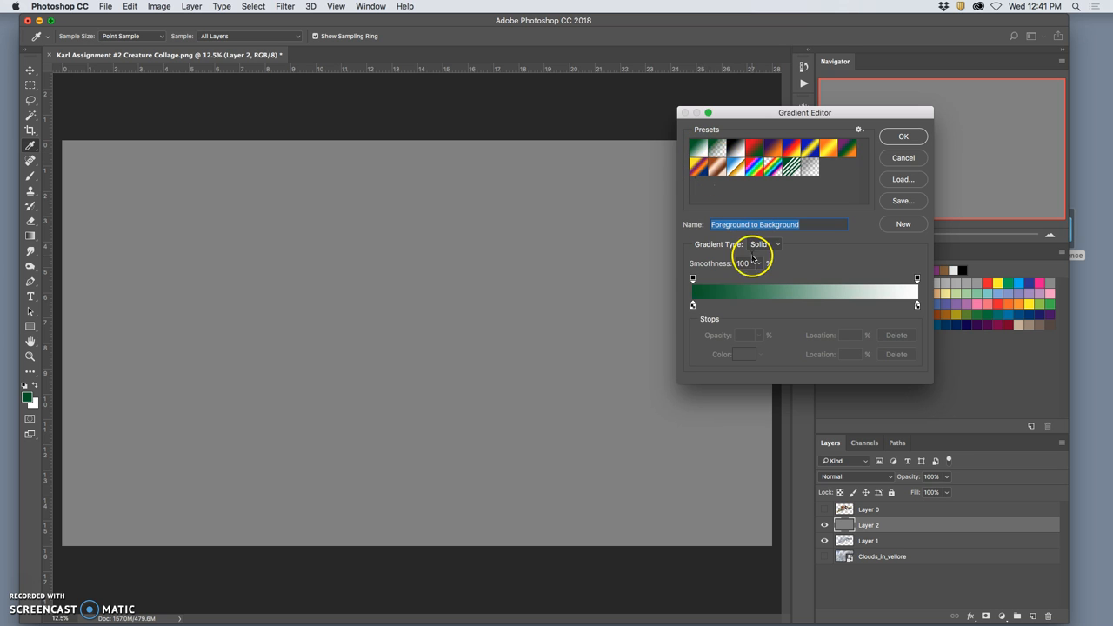
Step: Set the gradient's starting stop to a muted dark blue
left_click(693, 306)
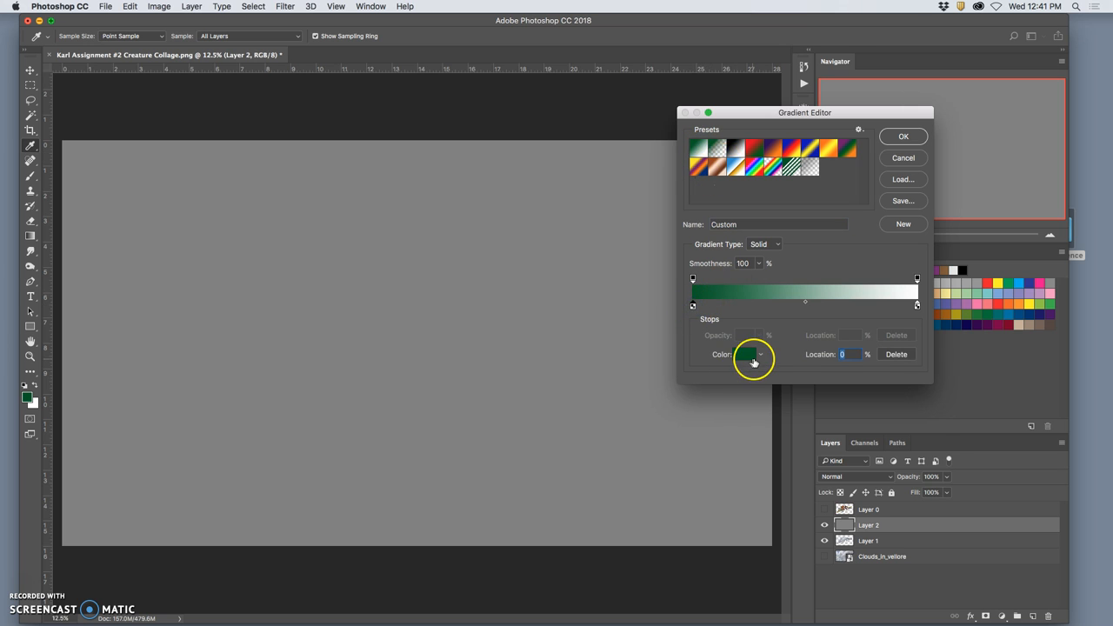
left_click(744, 354)
left_click_drag(793, 334, 793, 302)
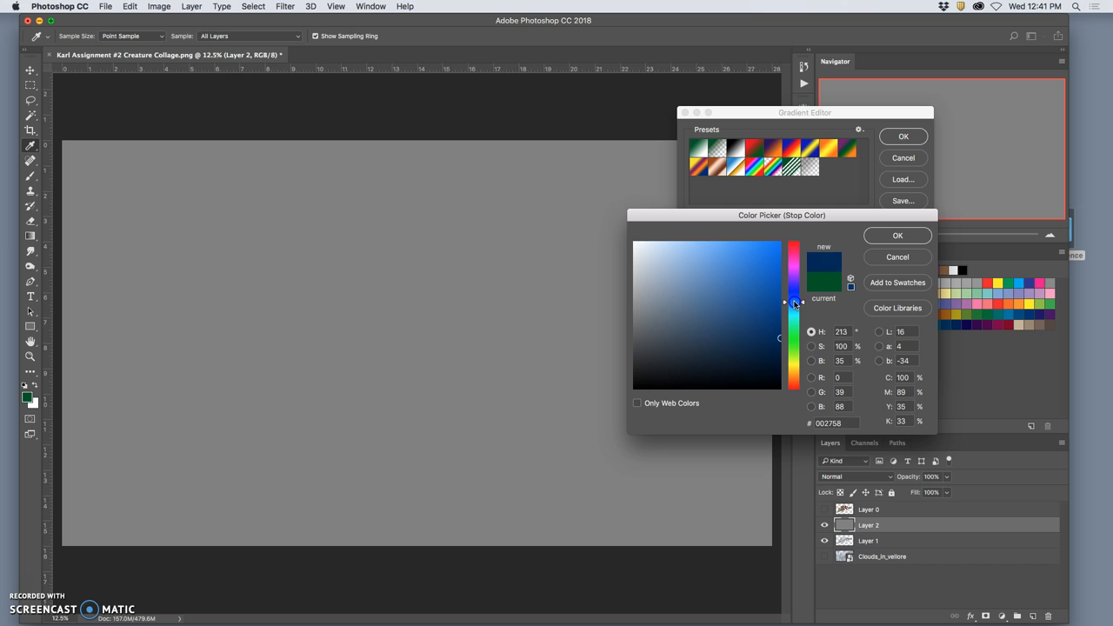
left_click(740, 302)
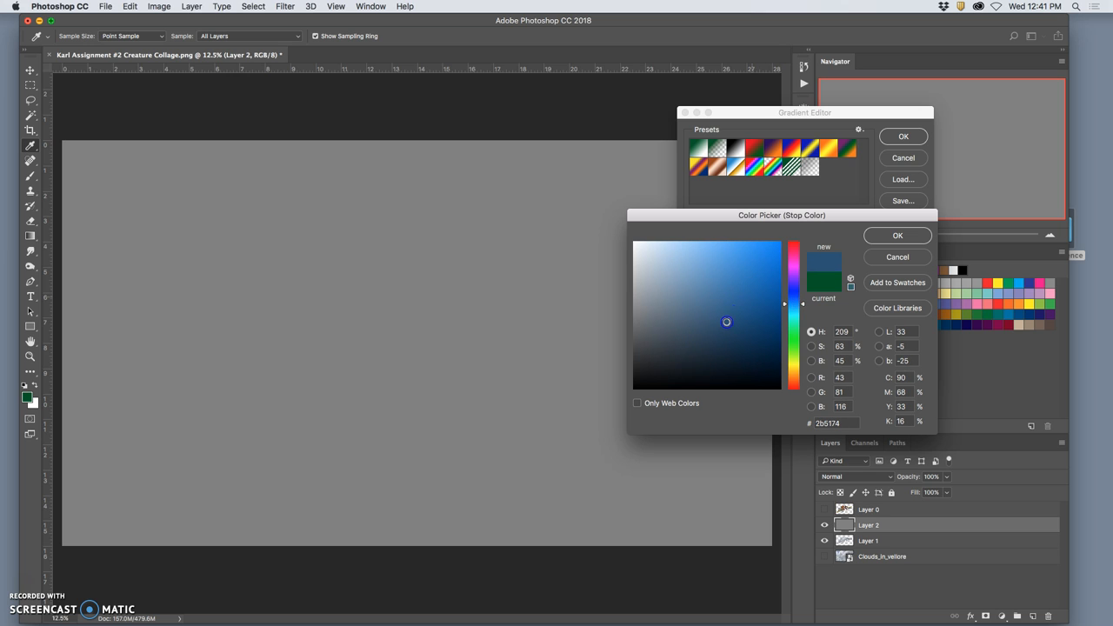
left_click(898, 236)
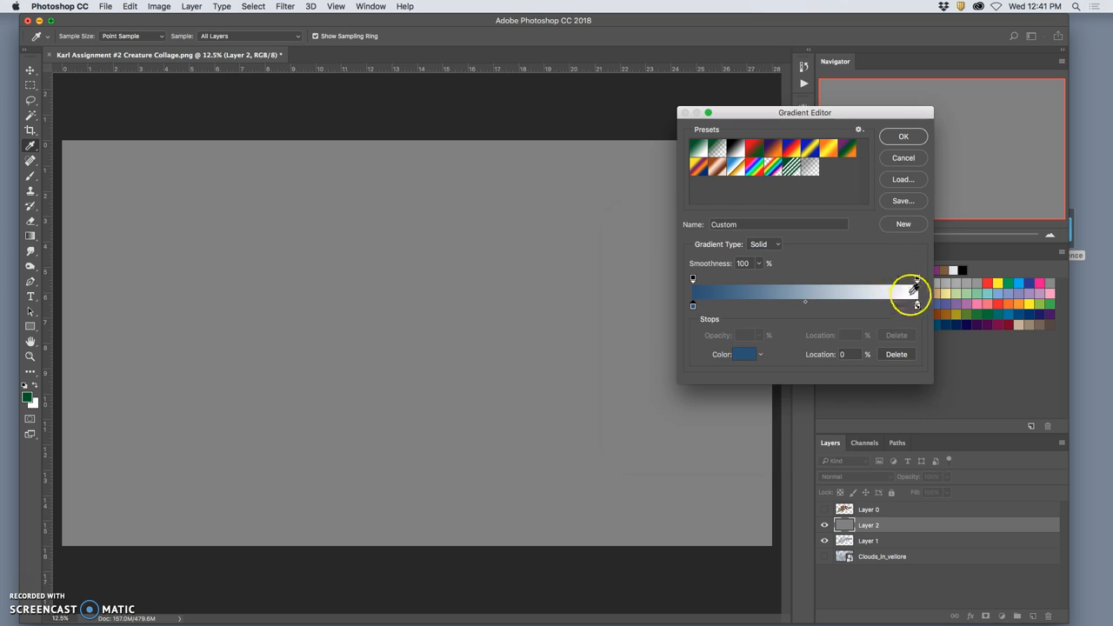
Step: Set the gradient's ending stop to pale sky blue #b4ddf2
left_click(917, 306)
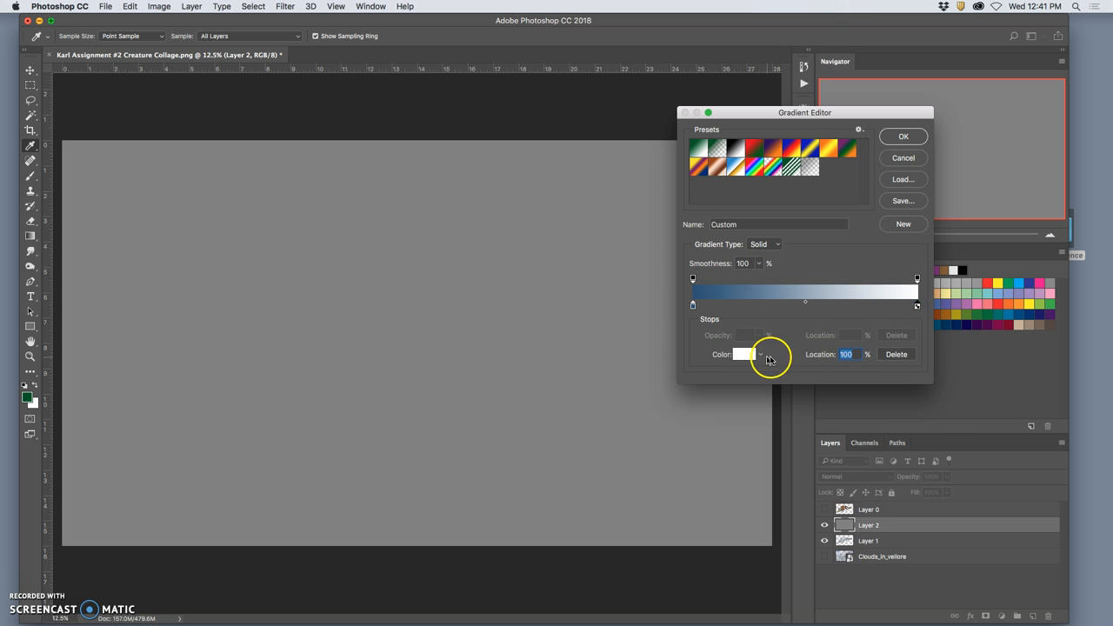
left_click(746, 354)
left_click(794, 311)
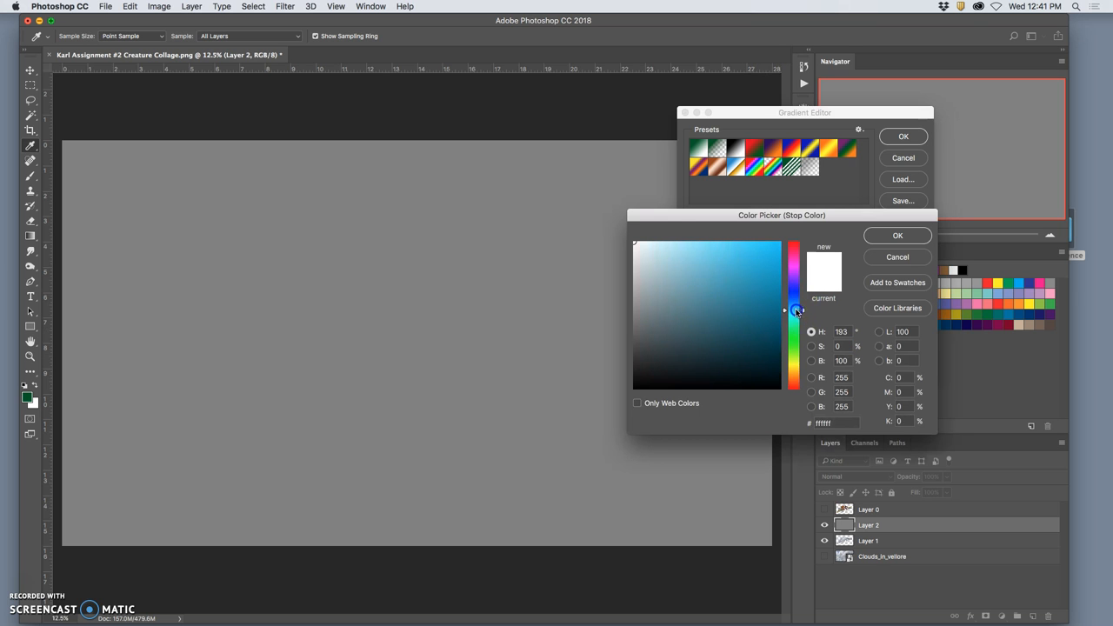
left_click_drag(658, 272, 660, 260)
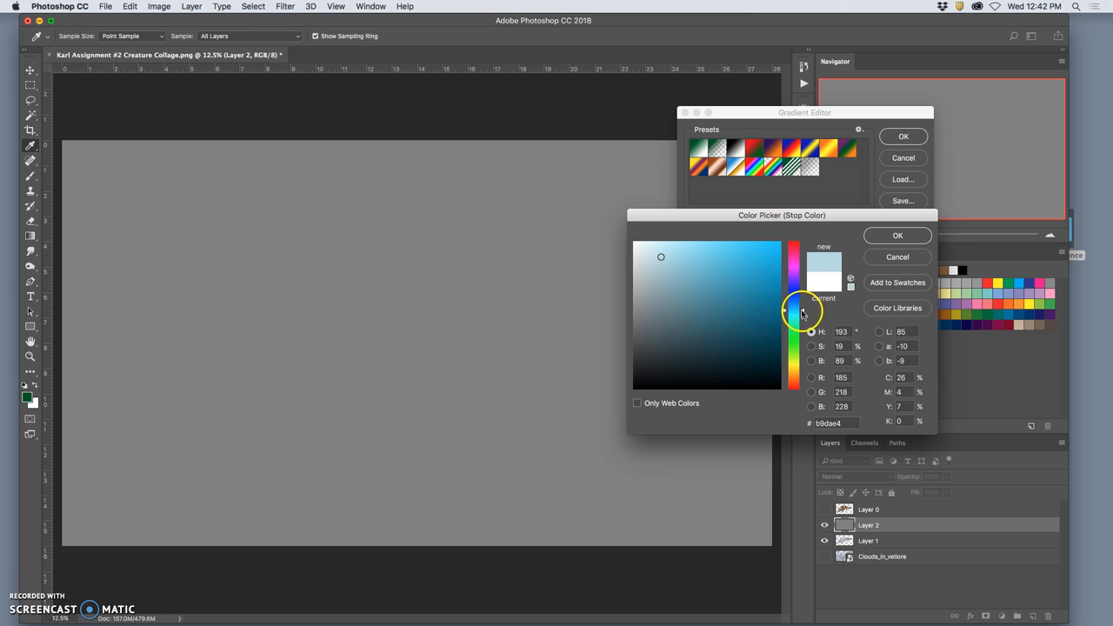
left_click_drag(800, 312, 800, 309)
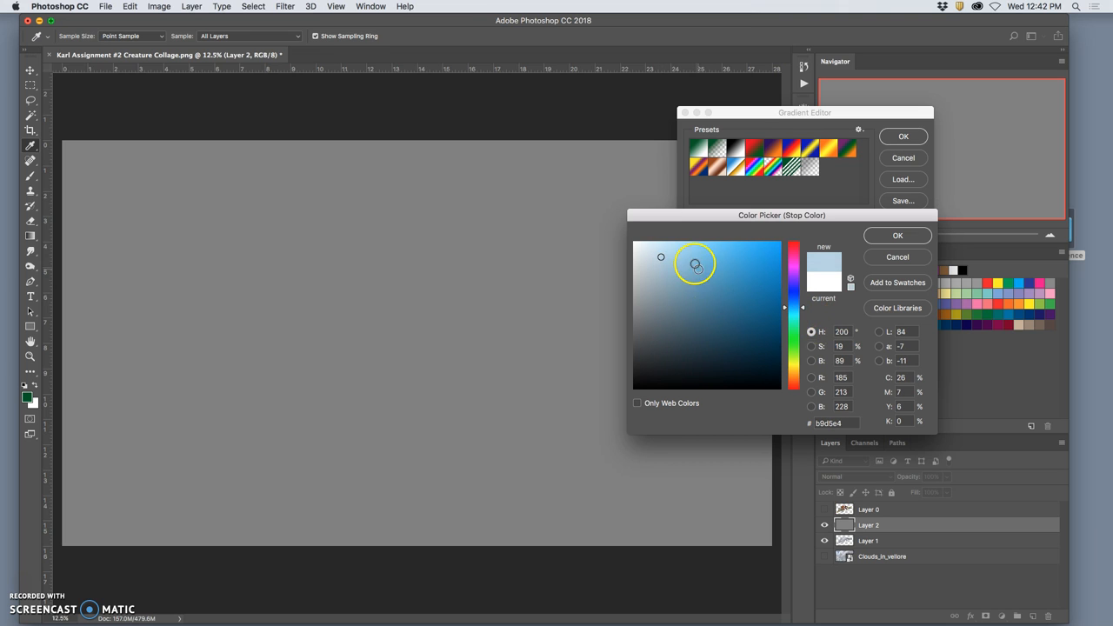
left_click(671, 249)
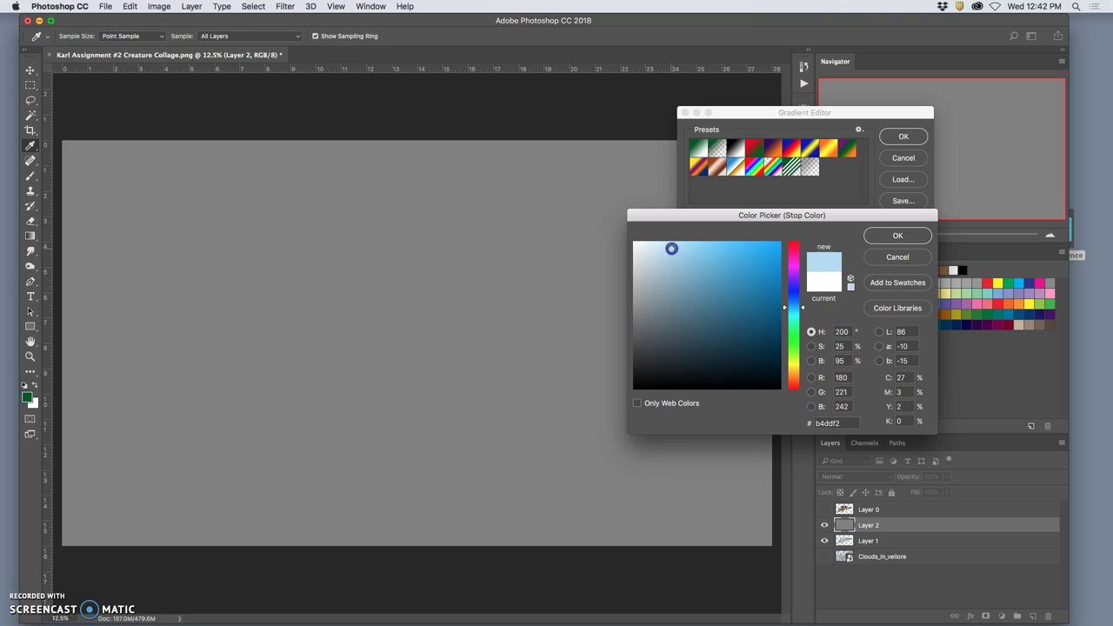
left_click(897, 235)
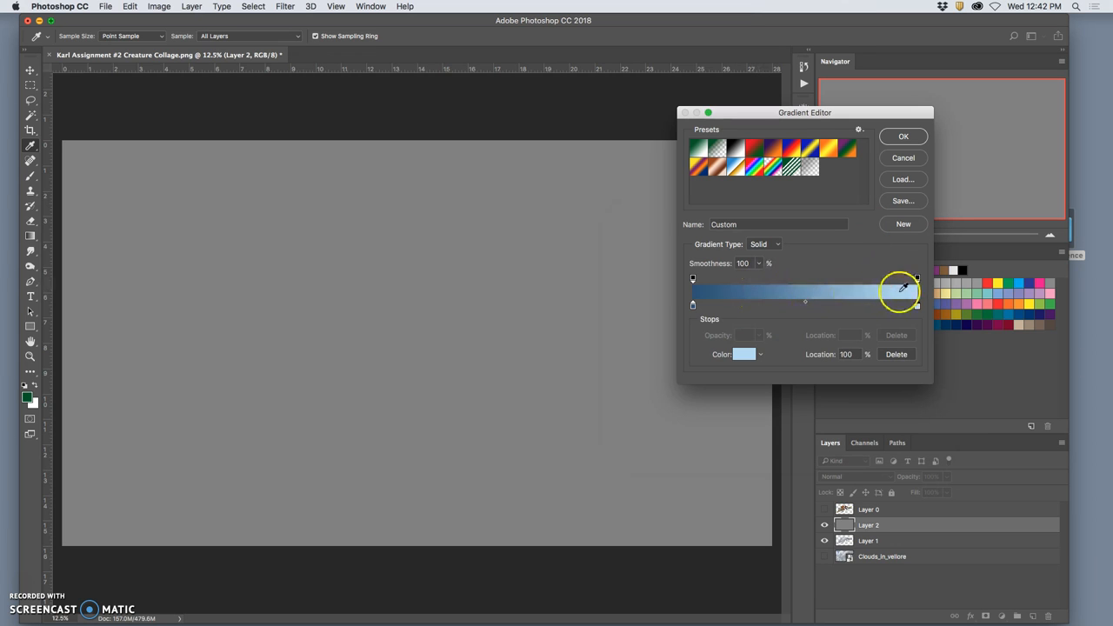
Step: Fill Layer 2 with the blue gradient, pale at top and dark below, placed beneath the cloud creature
left_click(903, 135)
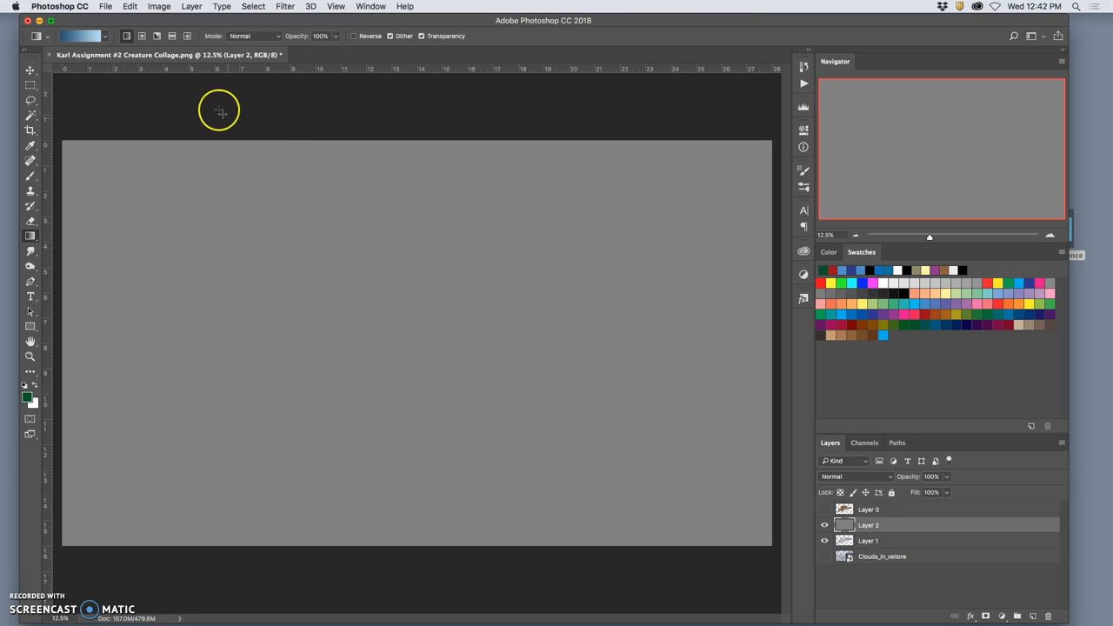
mouse_move(209, 88)
left_mouse_down()
mouse_move(466, 499)
mouse_move(517, 620)
left_mouse_up()
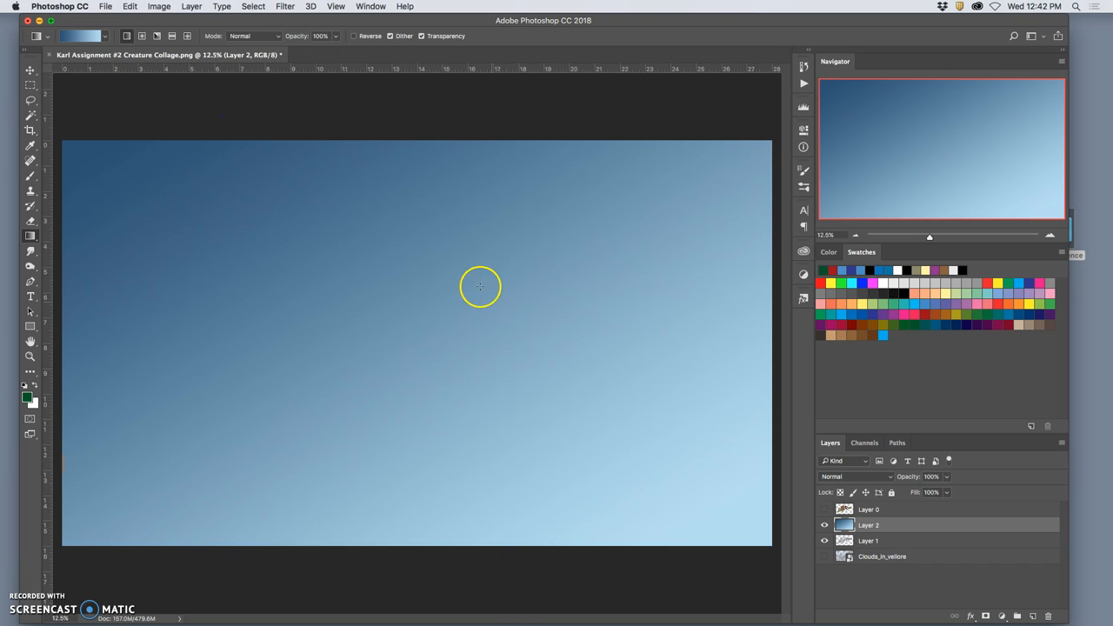
mouse_move(397, 128)
left_mouse_down()
mouse_move(487, 593)
mouse_move(417, 591)
left_mouse_up()
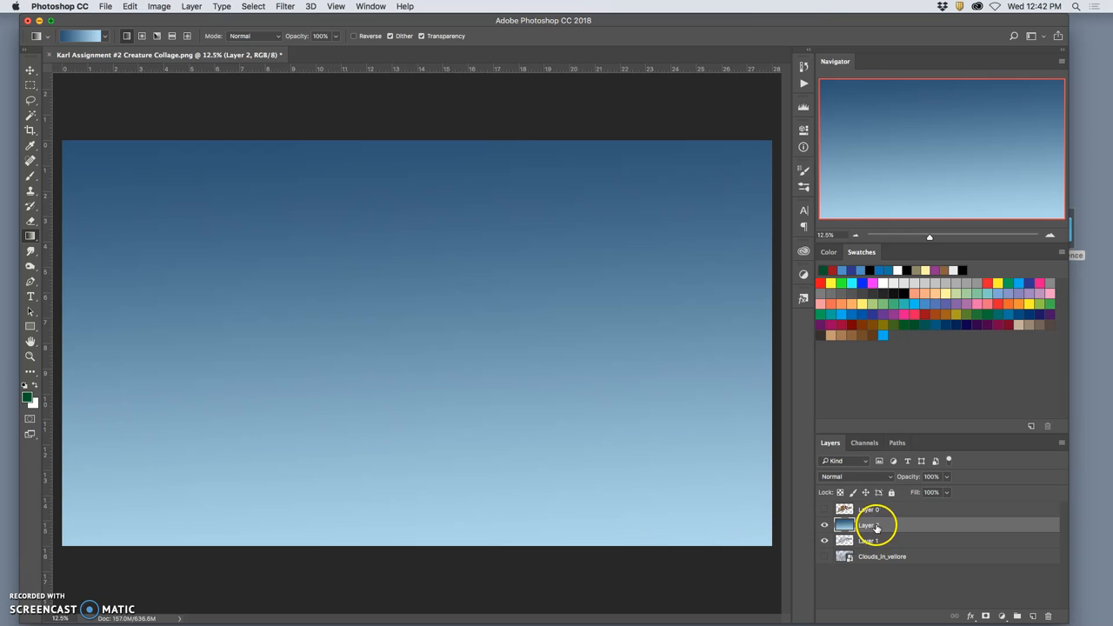
left_click_drag(870, 525, 875, 548)
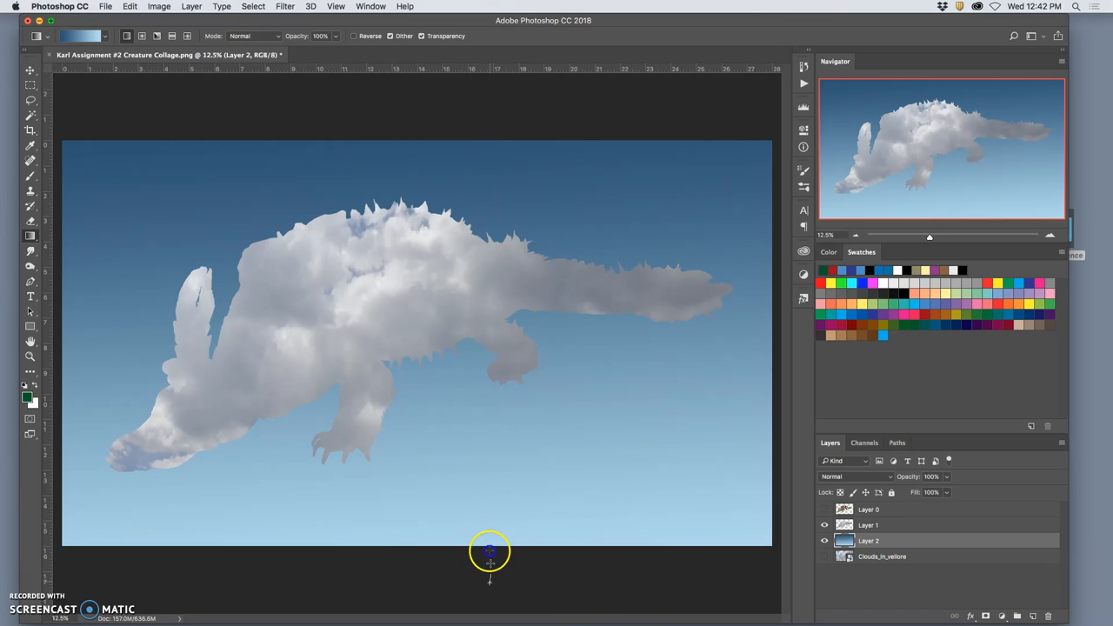
mouse_move(488, 583)
left_mouse_down()
mouse_move(414, 107)
mouse_move(434, 138)
left_mouse_up()
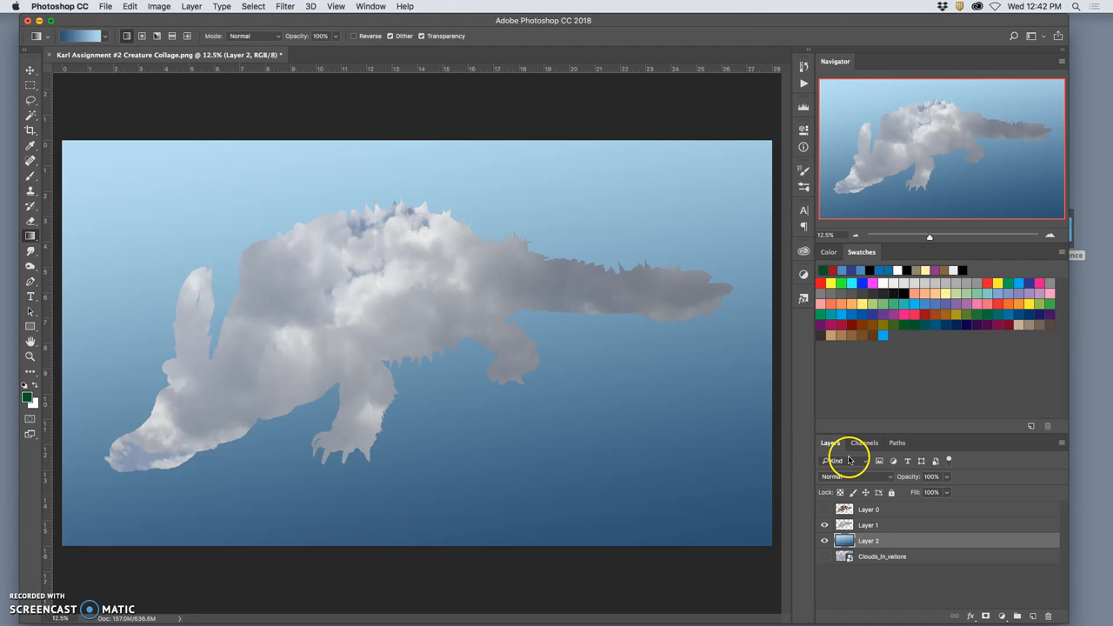
Step: Duplicate the sky layer, give the copy a diagonal gradient and fade it to 41% opacity
key("super+j")
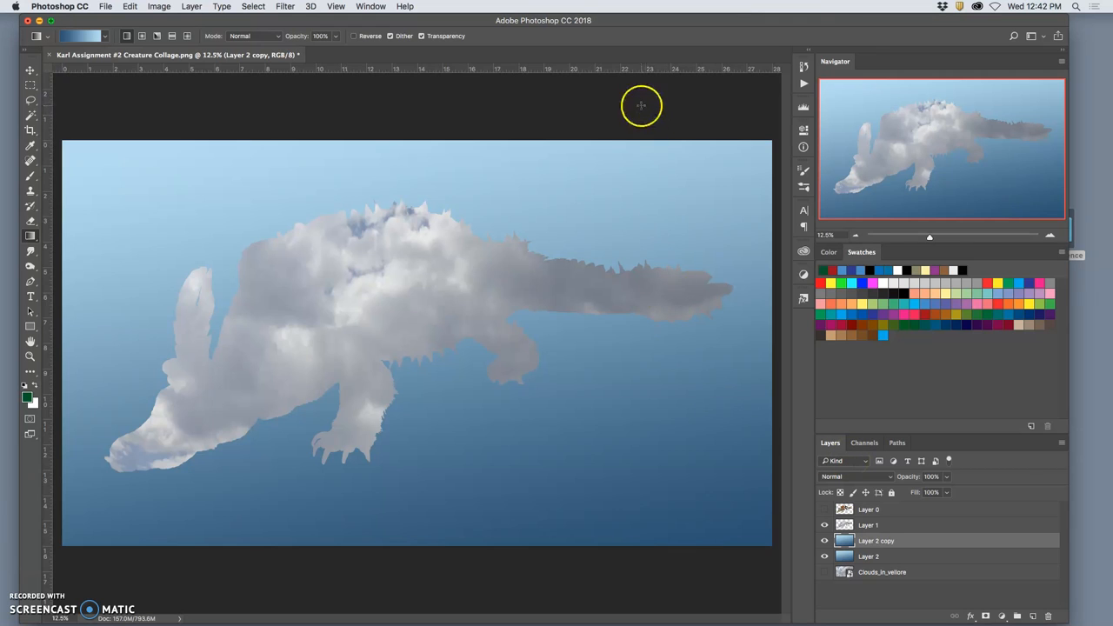
mouse_move(641, 106)
left_mouse_down()
mouse_move(397, 569)
mouse_move(594, 567)
left_mouse_up()
left_click(945, 478)
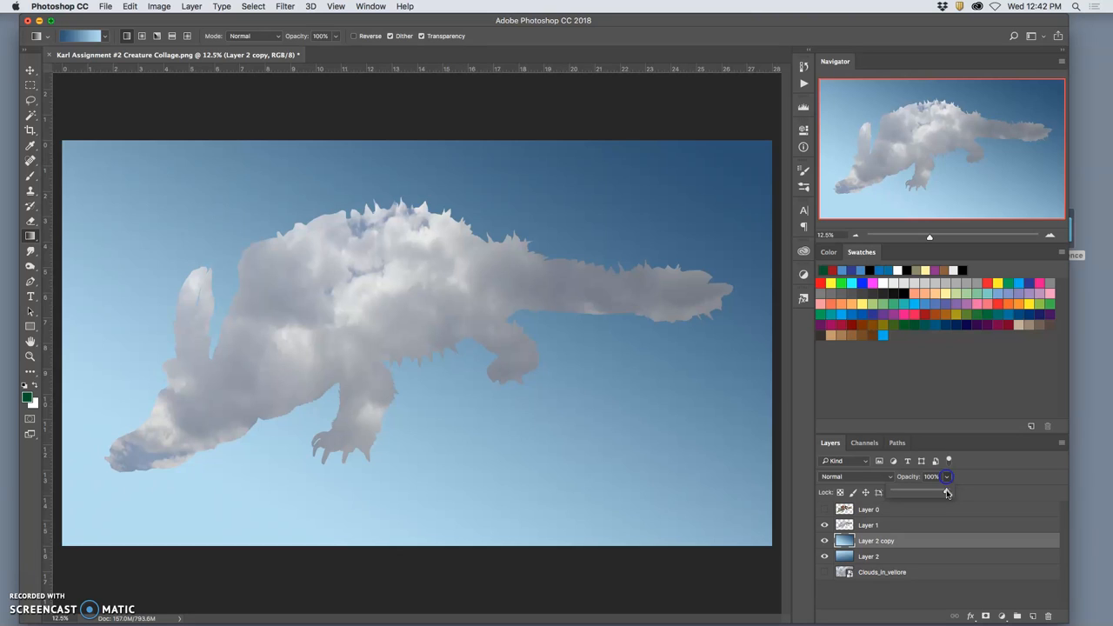
left_click_drag(923, 494, 915, 493)
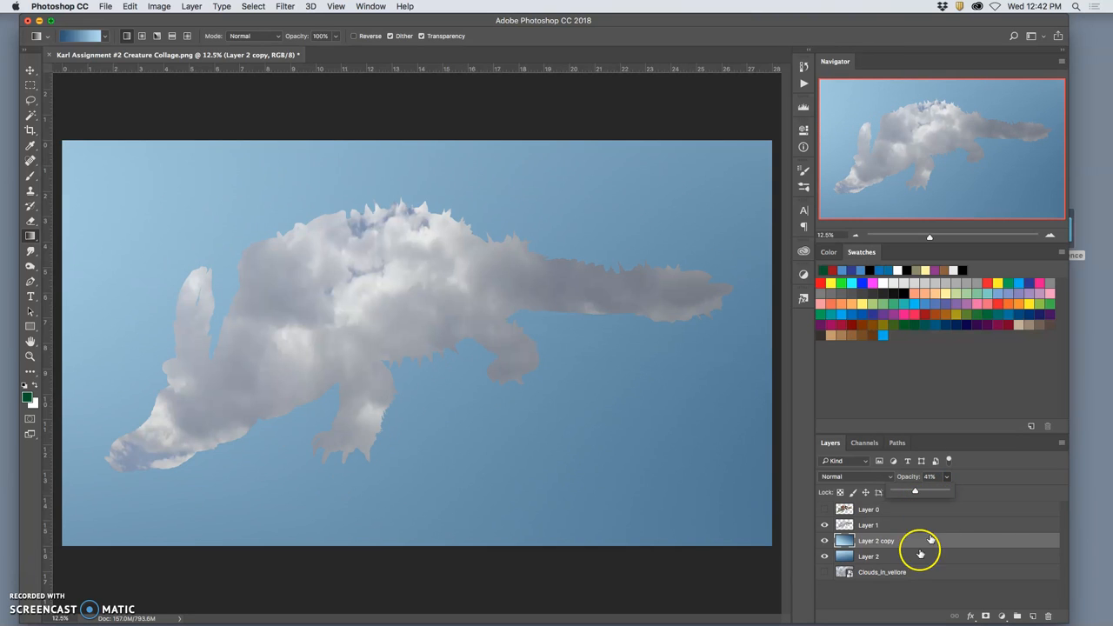
Step: Toggle the copy to compare, then draw another gradient from the bottom edge upward
left_click(824, 541)
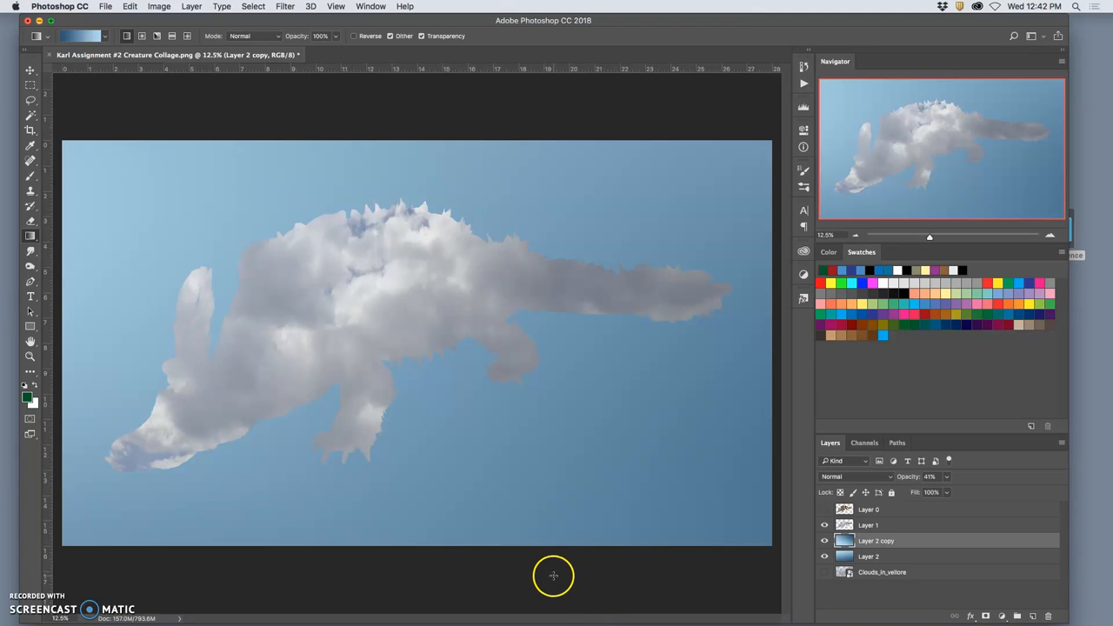
left_click(548, 363)
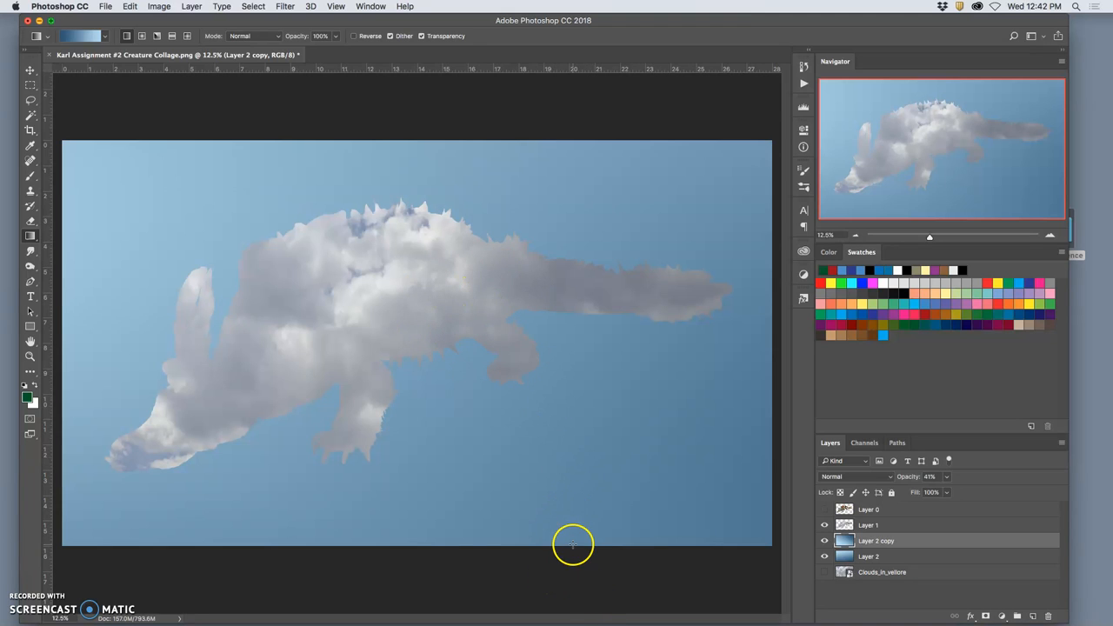
left_click_drag(559, 552, 450, 116)
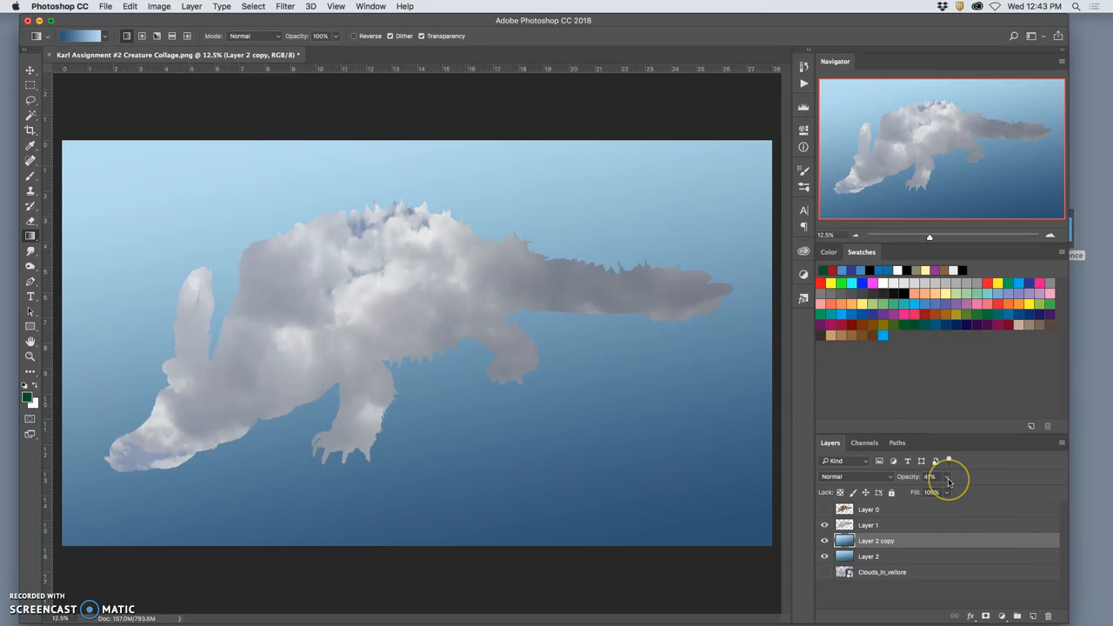
Step: Undo that gradient, add Layer 3 with a bottom-to-top gradient at about 53% opacity
key("super+z")
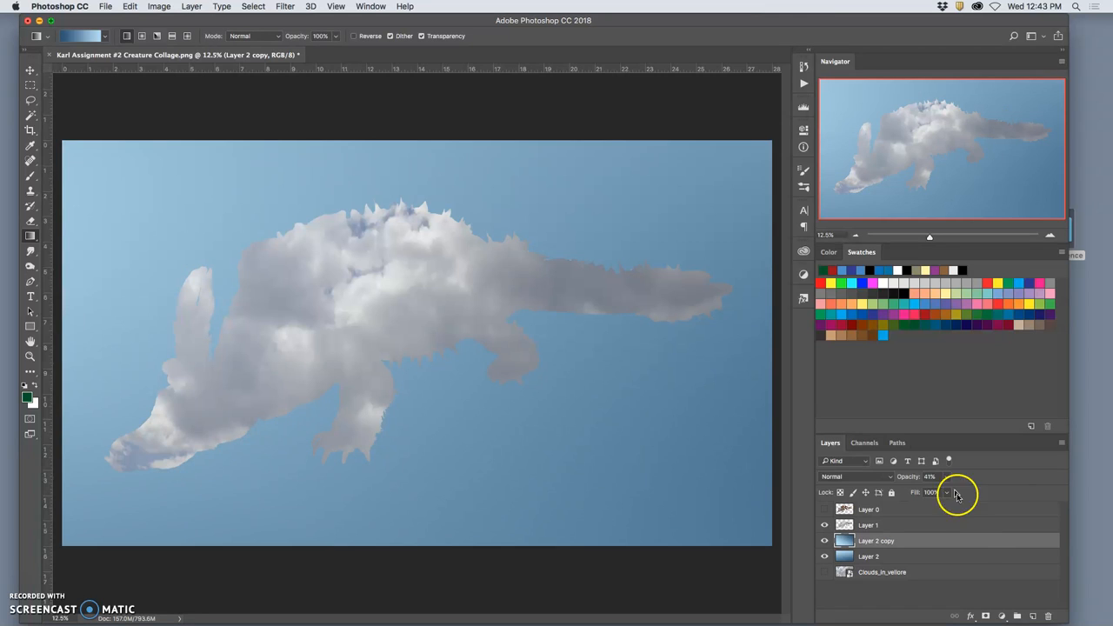
left_click(1032, 616)
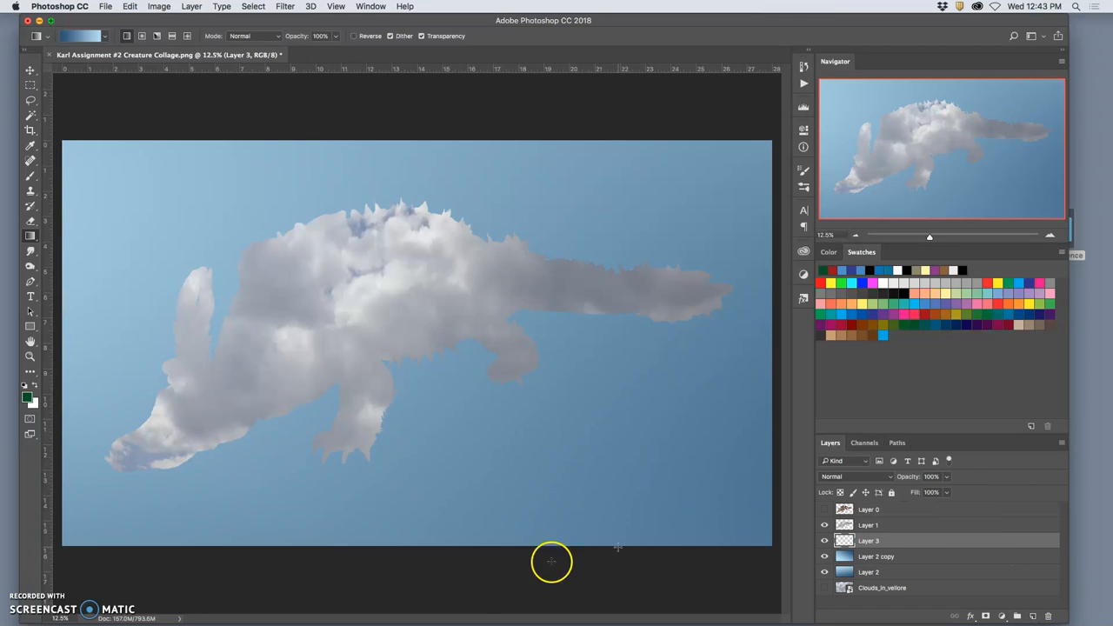
left_click_drag(478, 581, 401, 105)
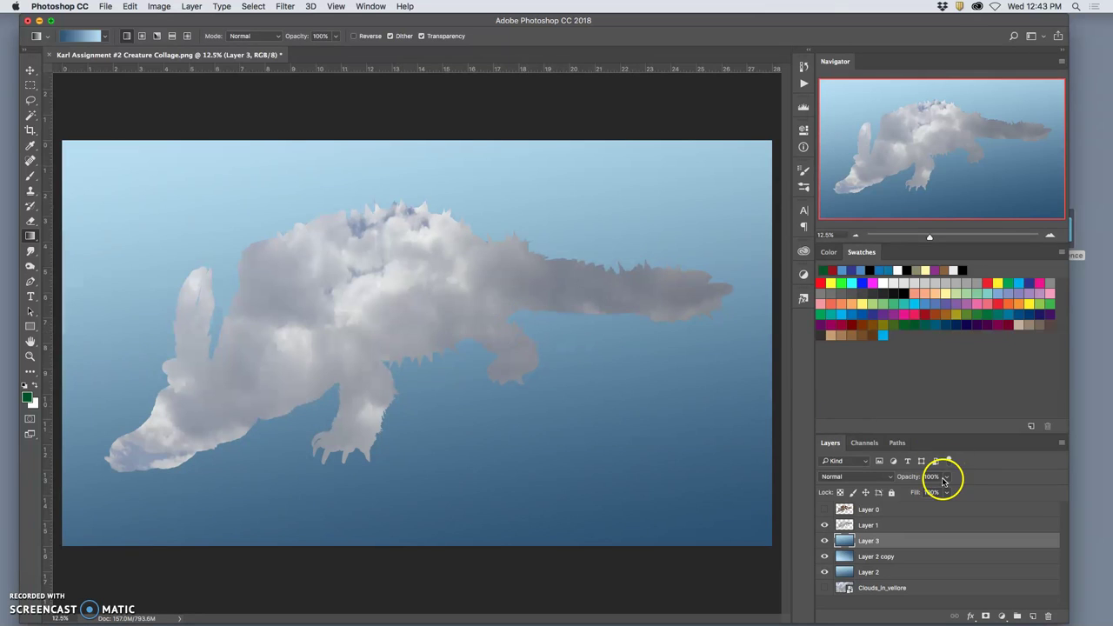
left_click(947, 477)
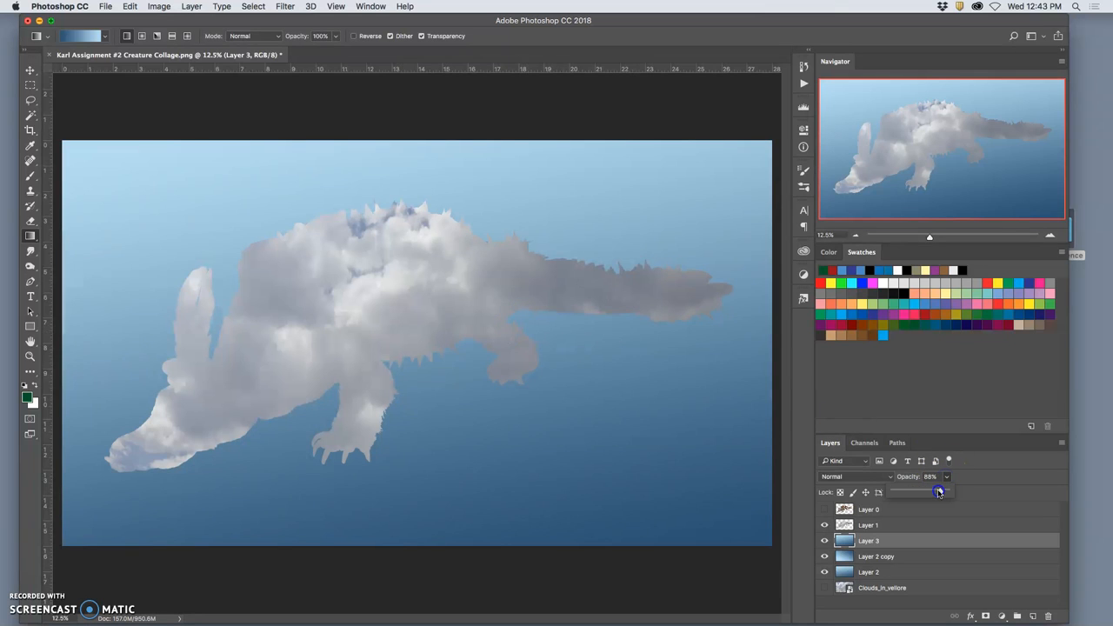
left_click_drag(939, 492, 927, 493)
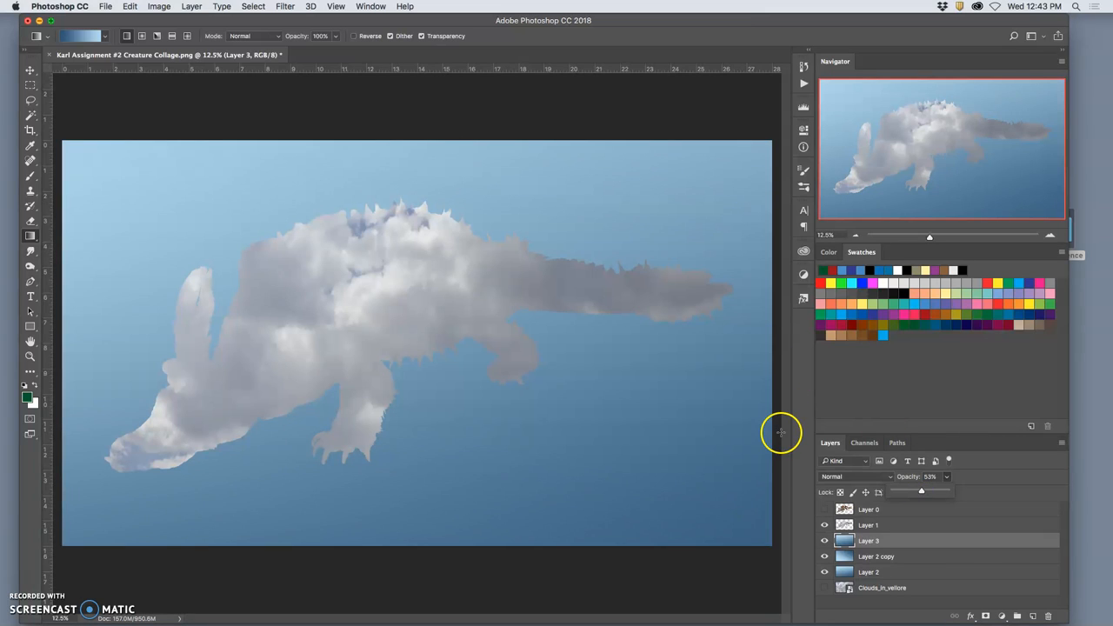
Step: Group Layer 3, Layer 2 copy and Layer 2 as Sky Group and show the textured creature Layer 0
left_click(896, 572, "shift")
left_click(1027, 616)
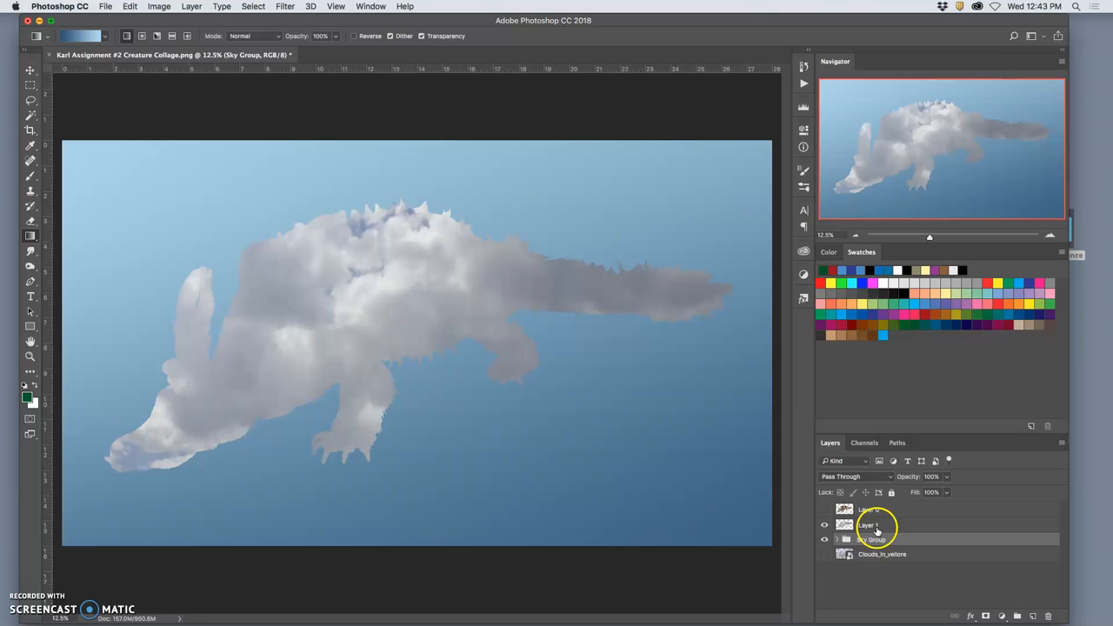
left_click(876, 525)
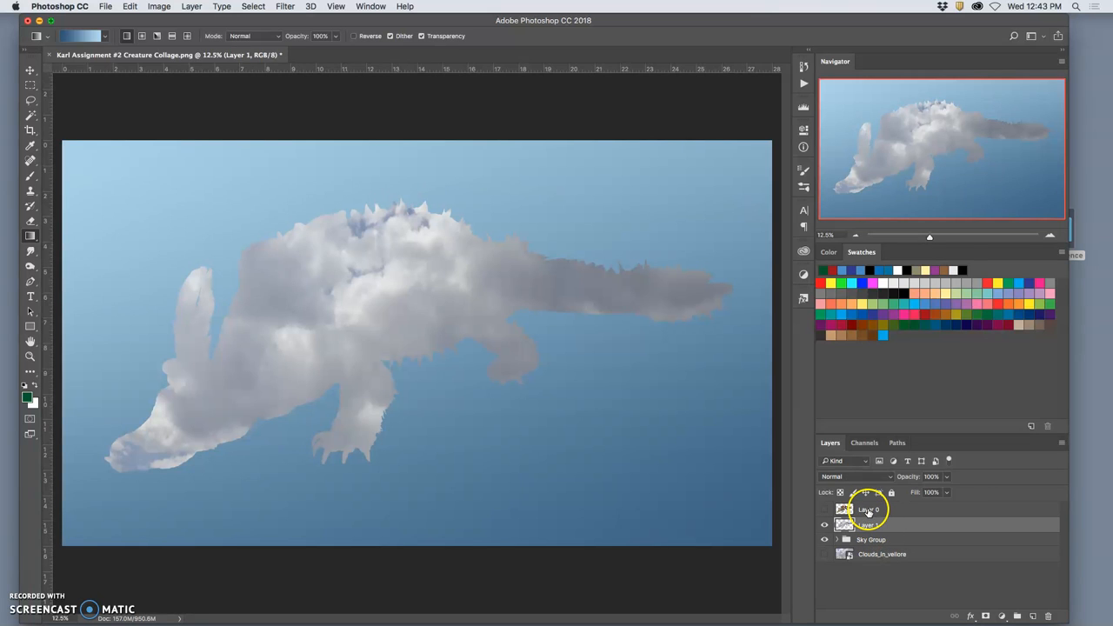
left_click(825, 510)
Step: Free-transform Layer 0 down to about 29% and place it in the lower-right corner
left_click(862, 509)
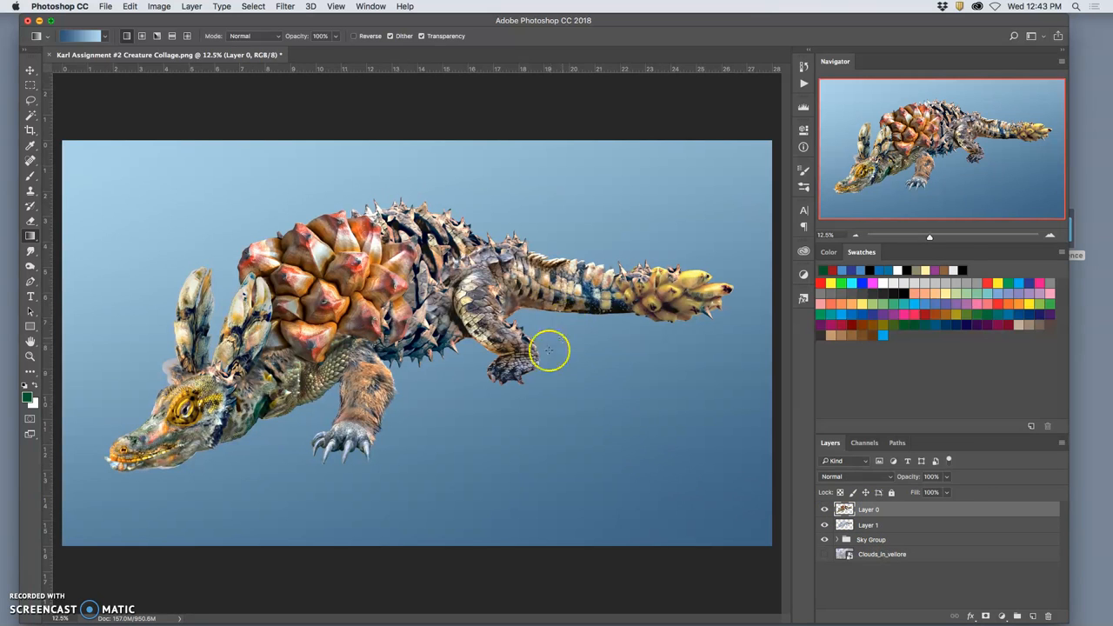
key("super+t")
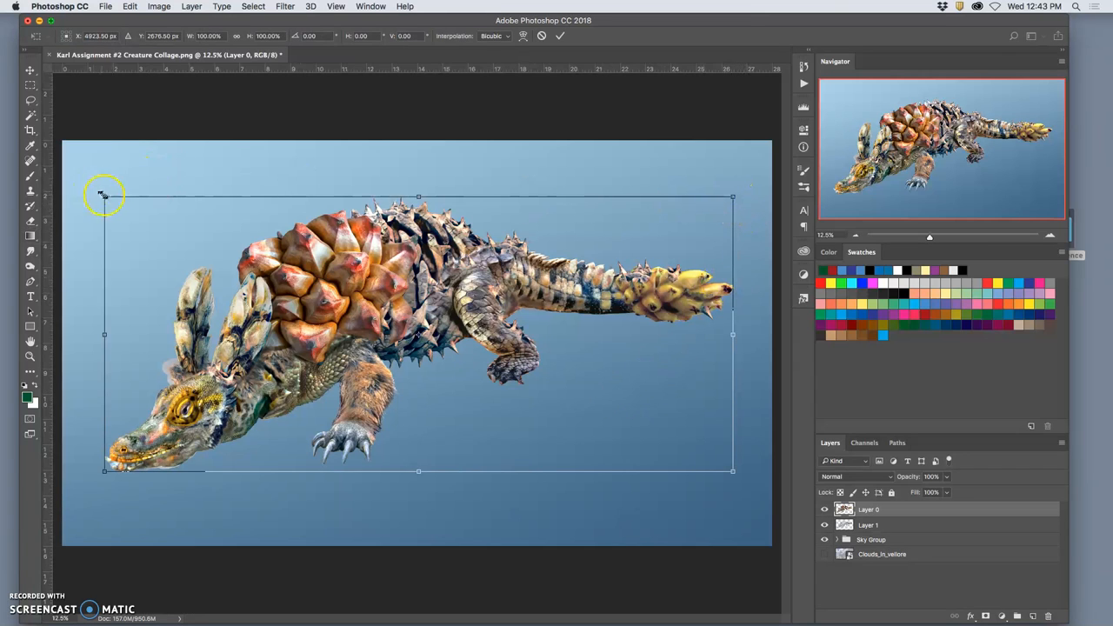
left_click_drag(107, 198, 548, 422)
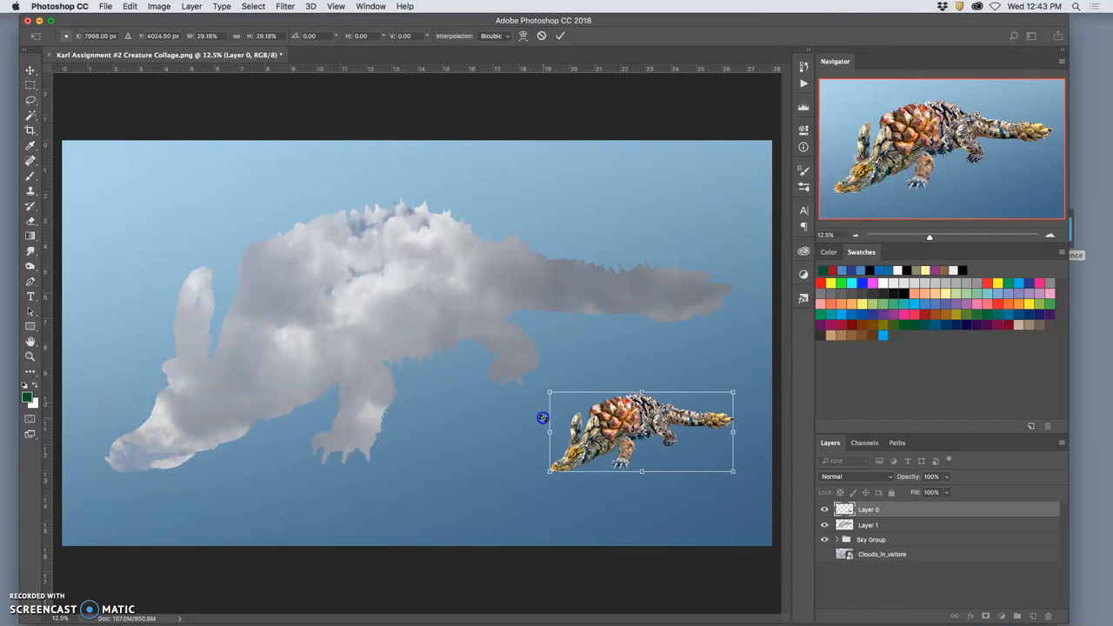
mouse_move(617, 415)
left_mouse_down()
mouse_move(661, 428)
mouse_move(668, 461)
mouse_move(633, 470)
left_mouse_up()
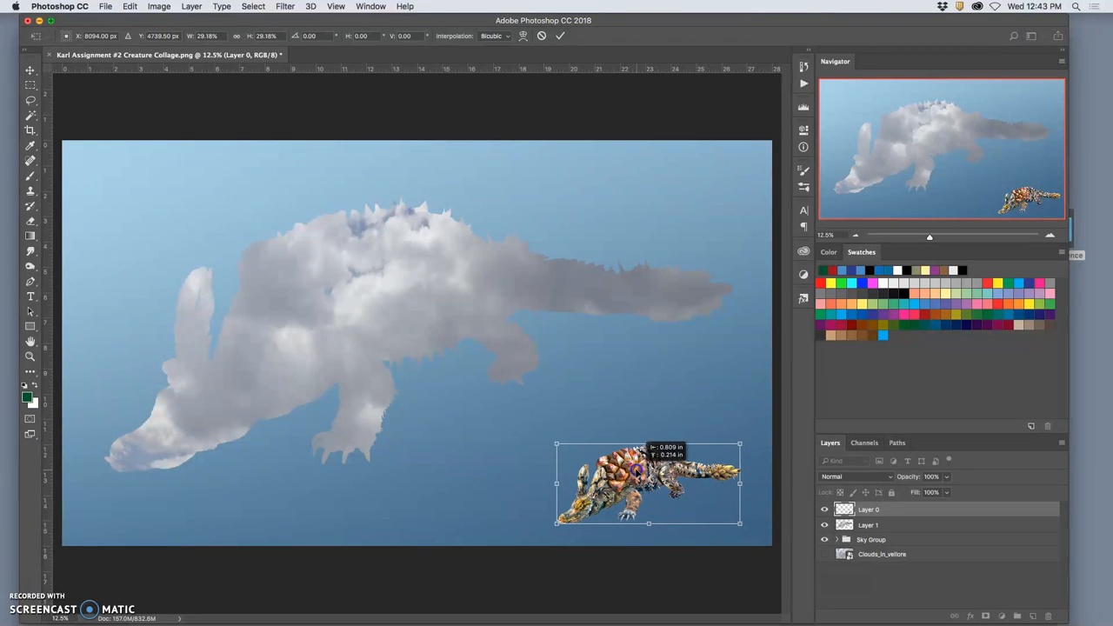
left_click_drag(634, 470, 635, 470)
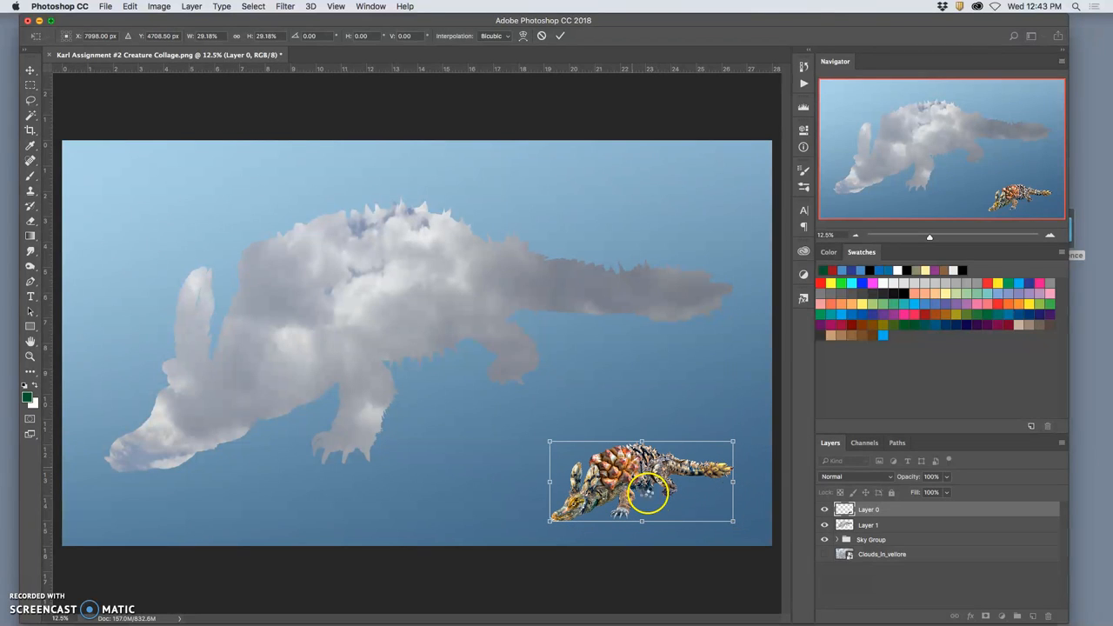
key("Return")
Step: Reorder the cloud creature Layer 1 above the textured creature Layer 0
key("g")
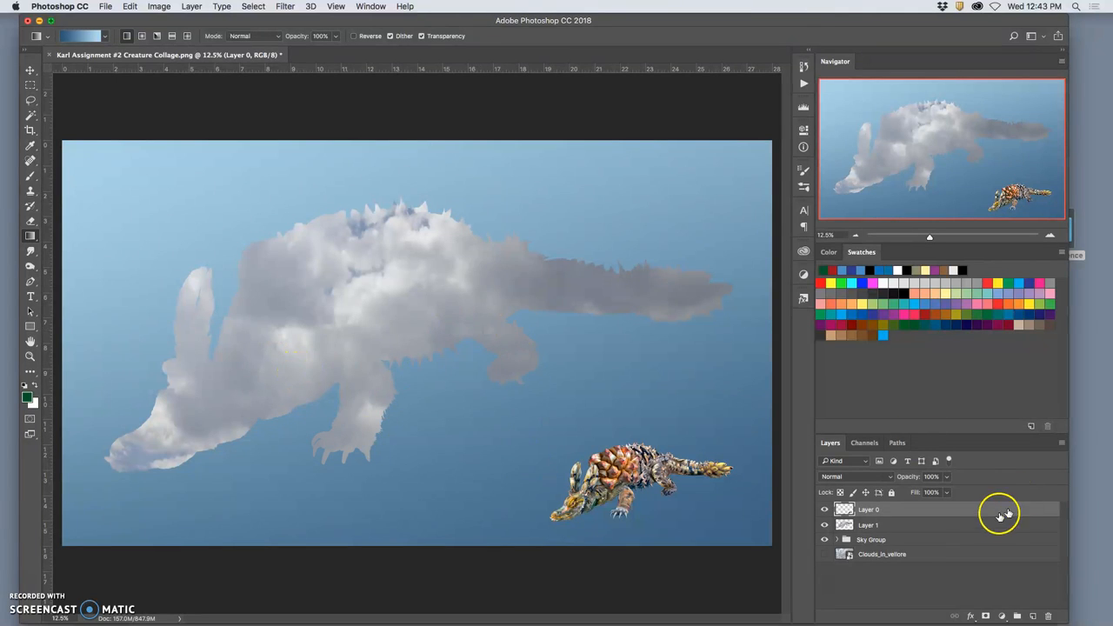
left_click(915, 527)
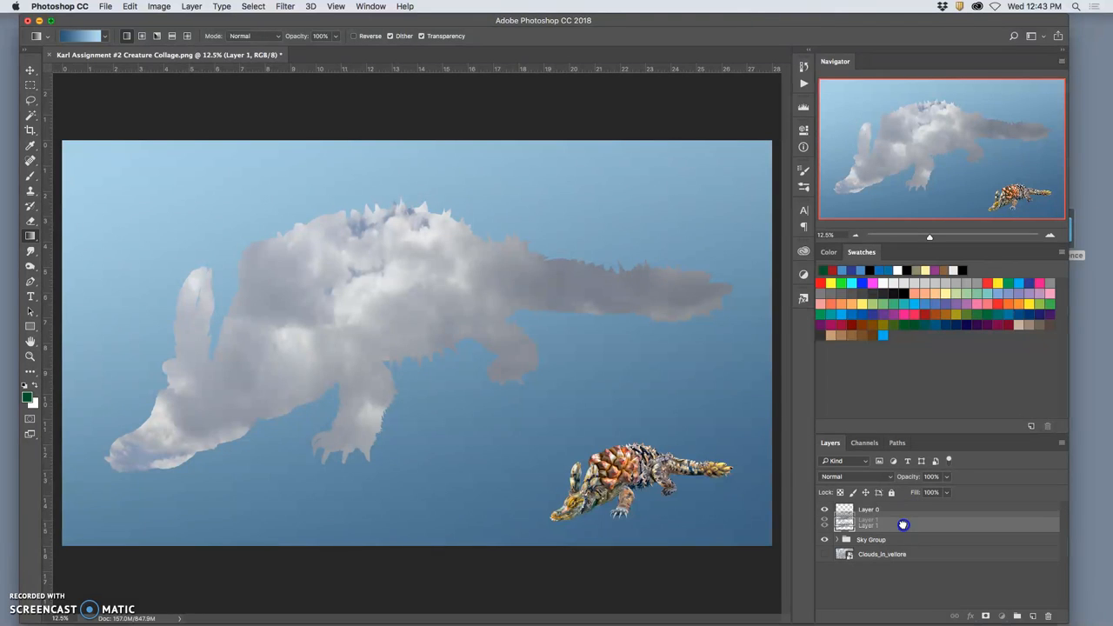
left_click_drag(904, 526, 900, 504)
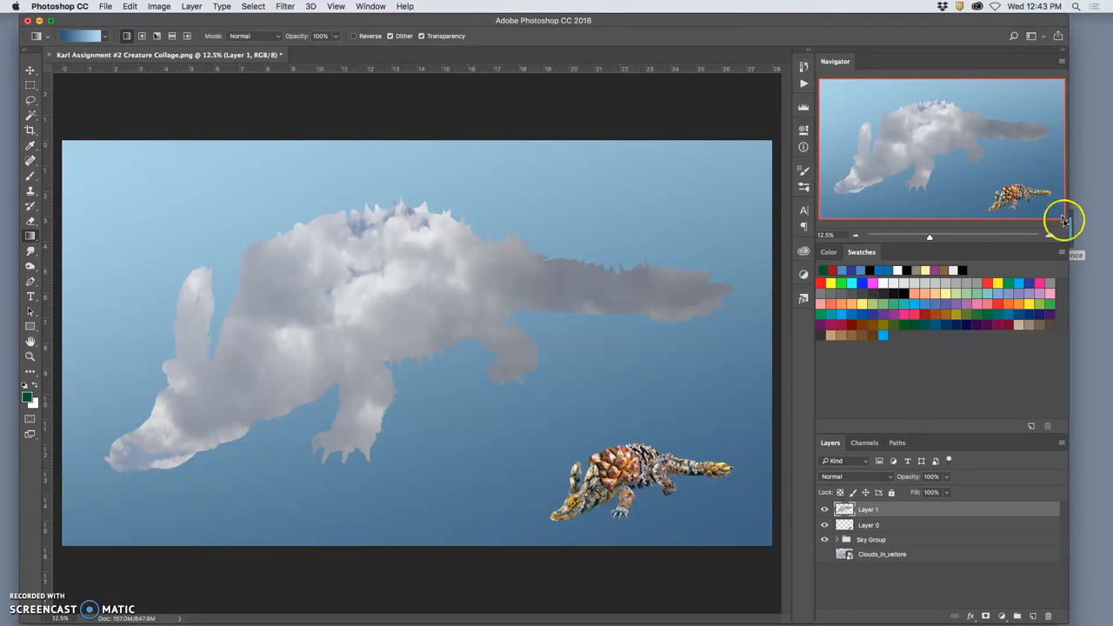
Step: Place the tall cumulus photo from Cloud Reference as a layer, enlarged across the canvas
key("super+Tab")
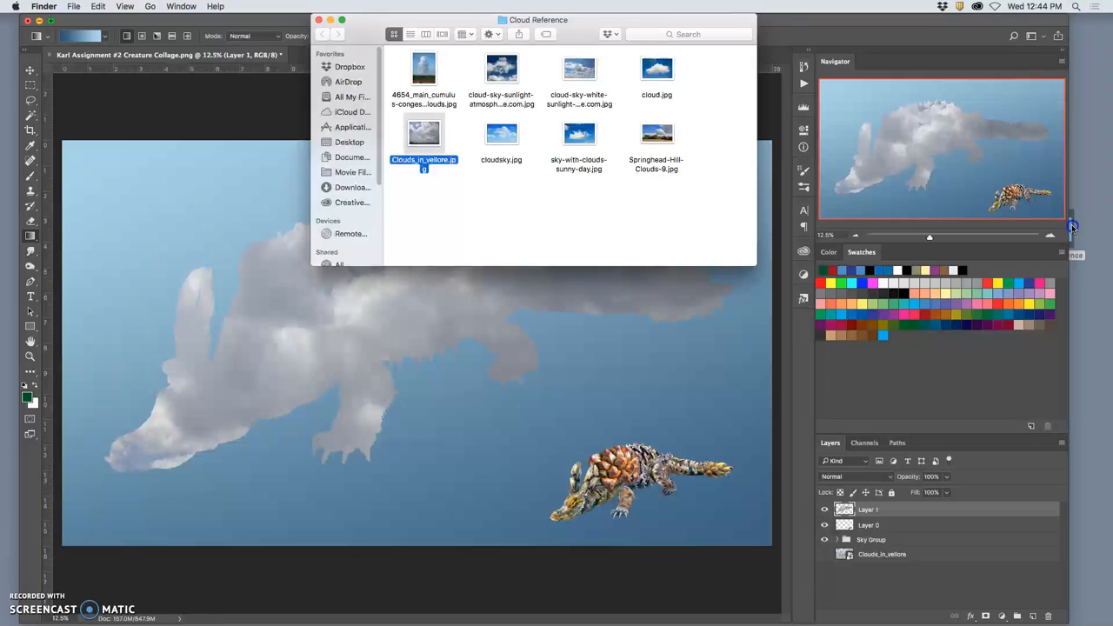
mouse_move(424, 70)
left_mouse_down()
mouse_move(806, 395)
mouse_move(661, 426)
left_mouse_up()
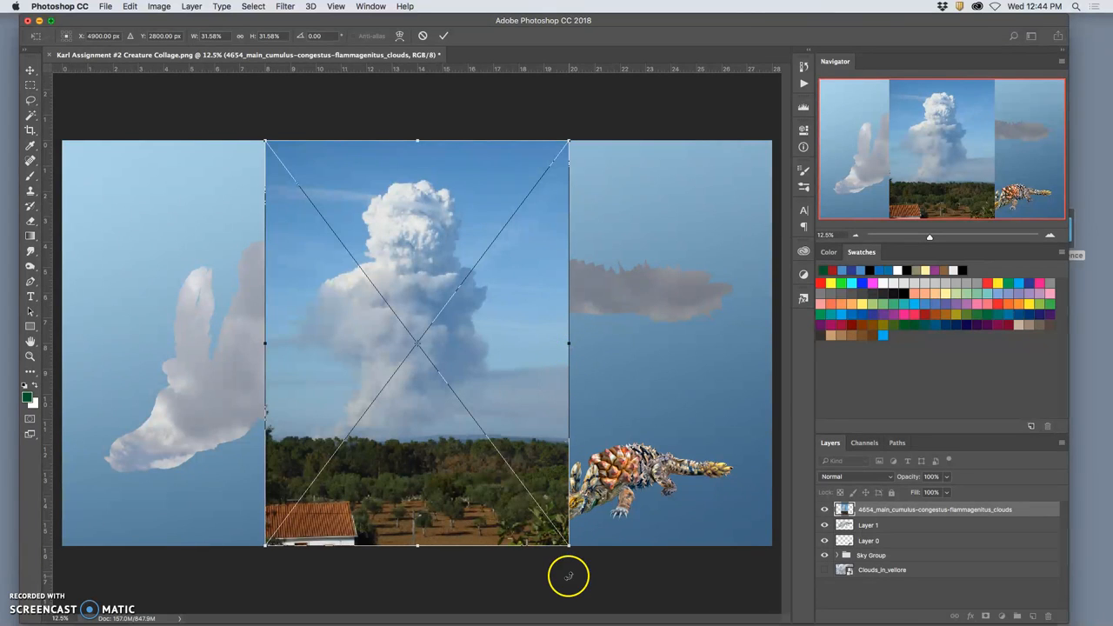
left_click_drag(570, 546, 707, 620)
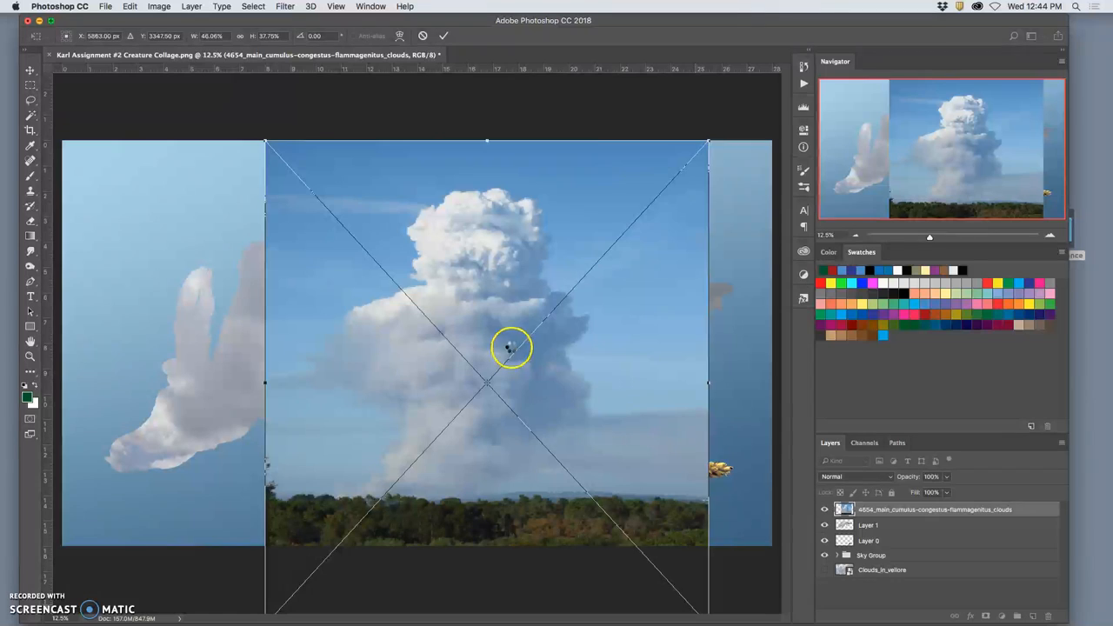
key("Return")
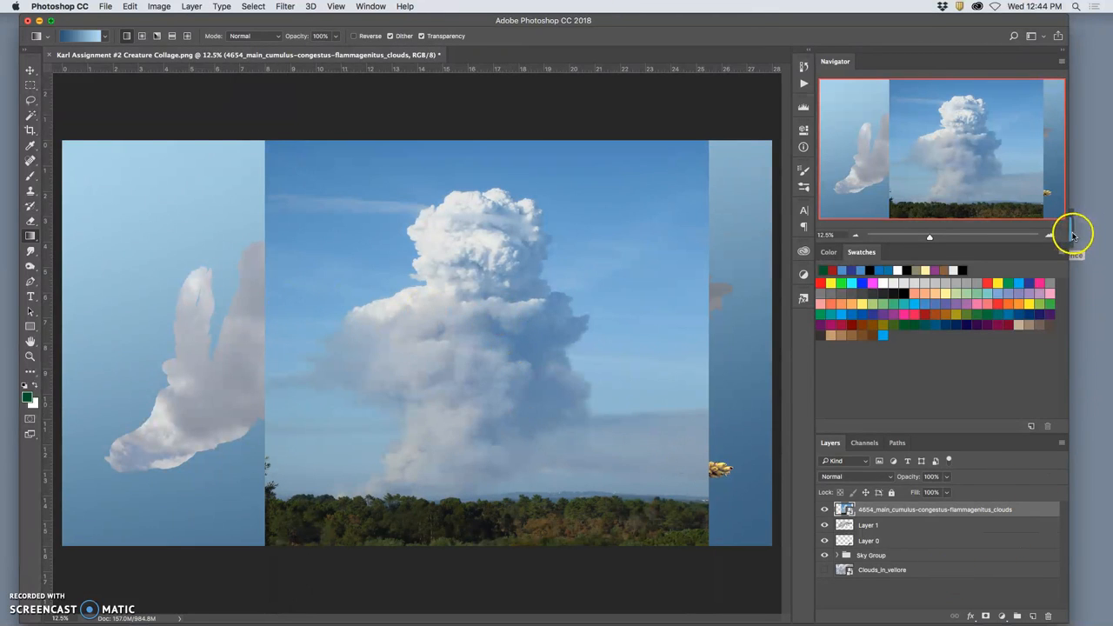
left_click(1073, 232)
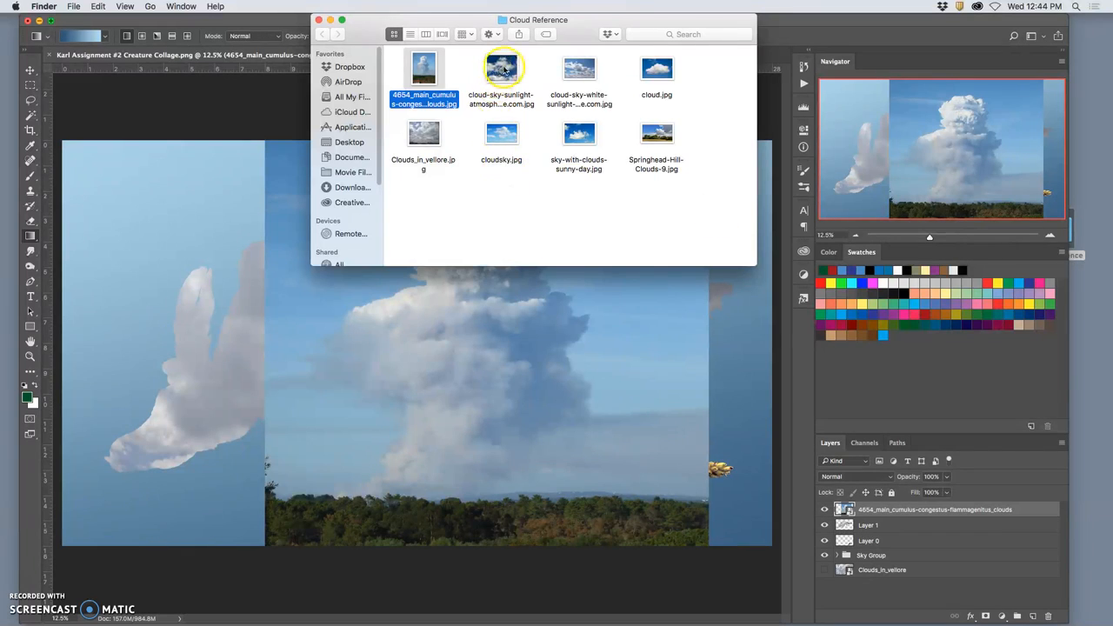
Step: Place cloud.jpg as a new layer, moved up-left and scaled larger
left_click_drag(656, 70, 197, 359)
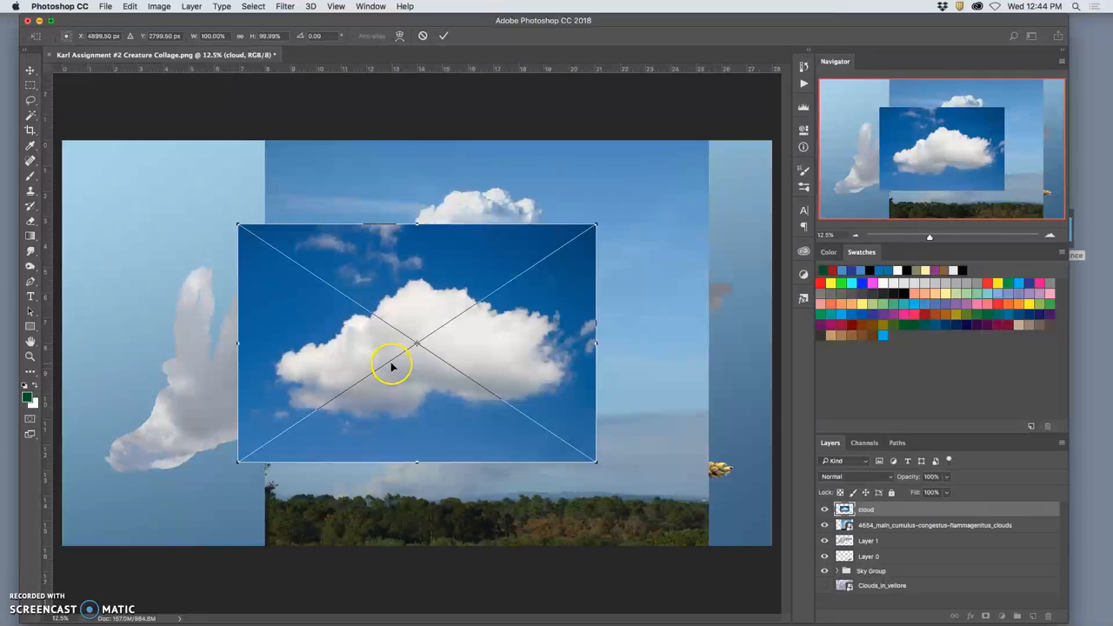
left_click_drag(365, 351, 278, 294)
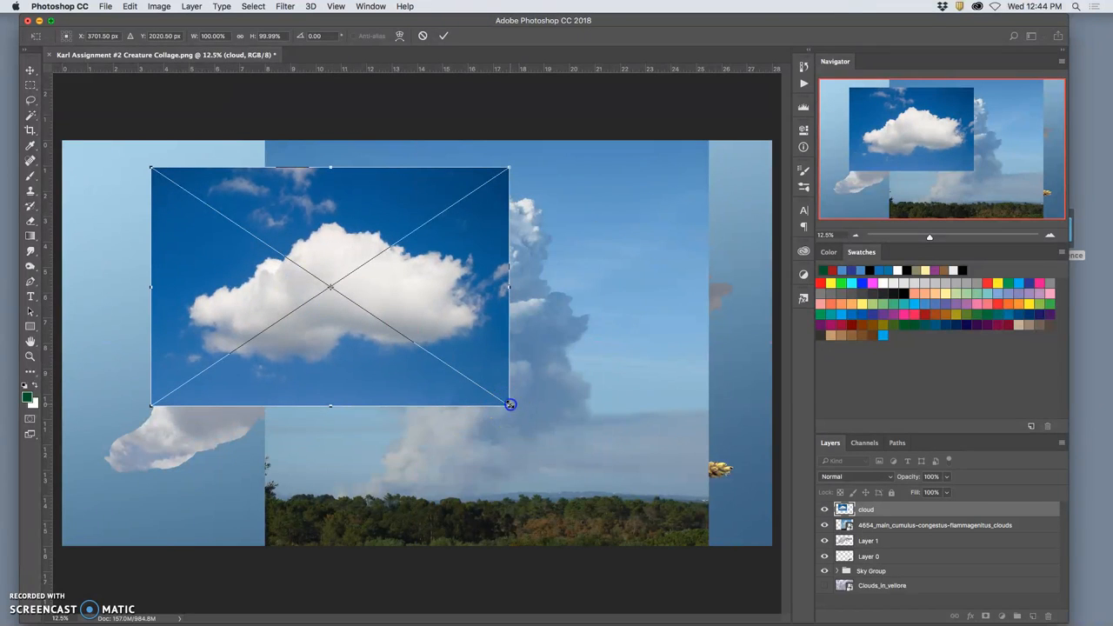
left_click_drag(510, 404, 650, 493)
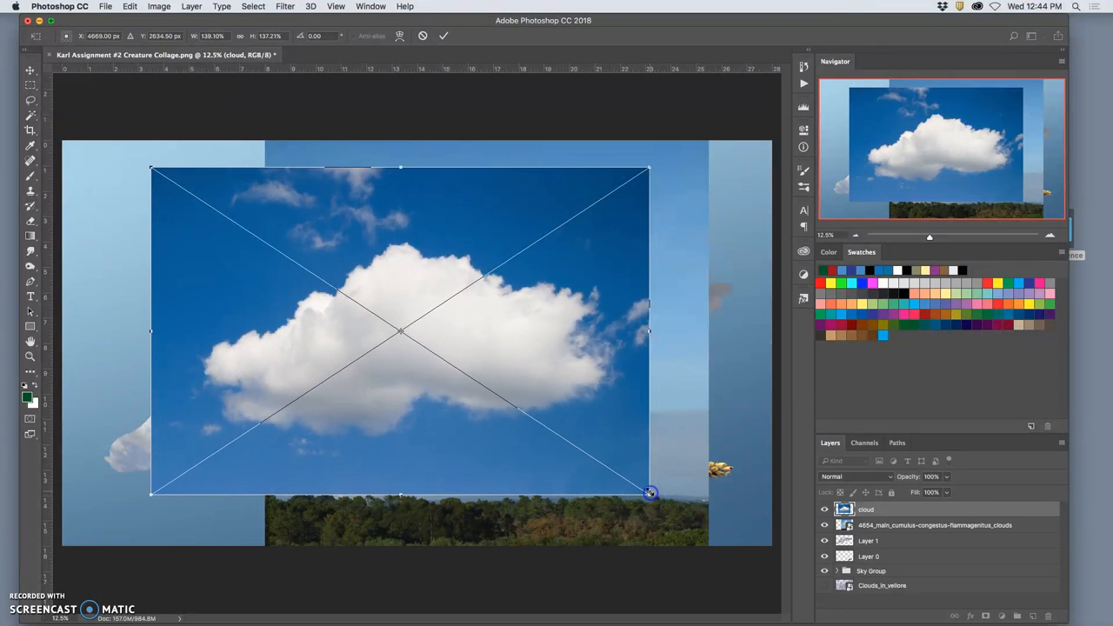
key("Return")
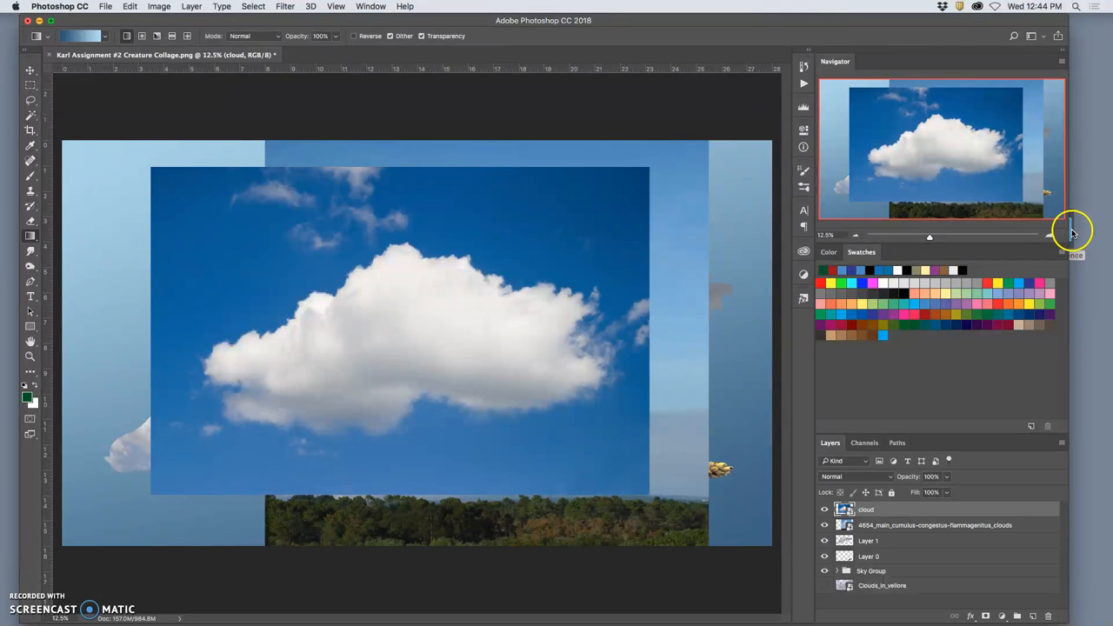
Step: Place sky-with-clouds-sunny-day.jpg as a new layer, shifted right and down
left_click(1071, 231)
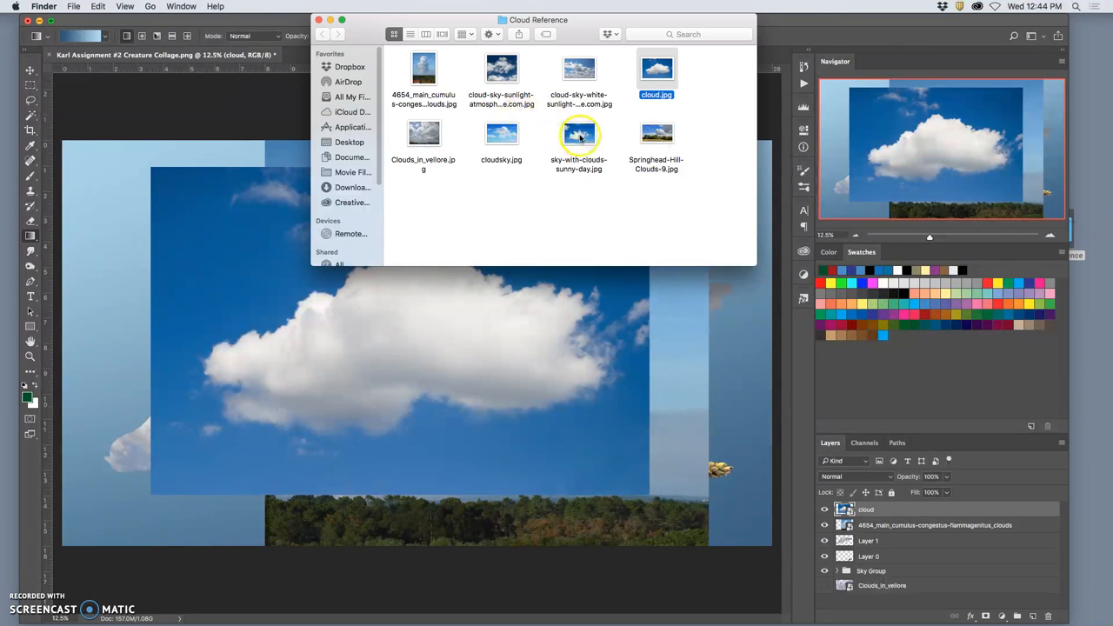
left_click_drag(580, 137, 557, 416)
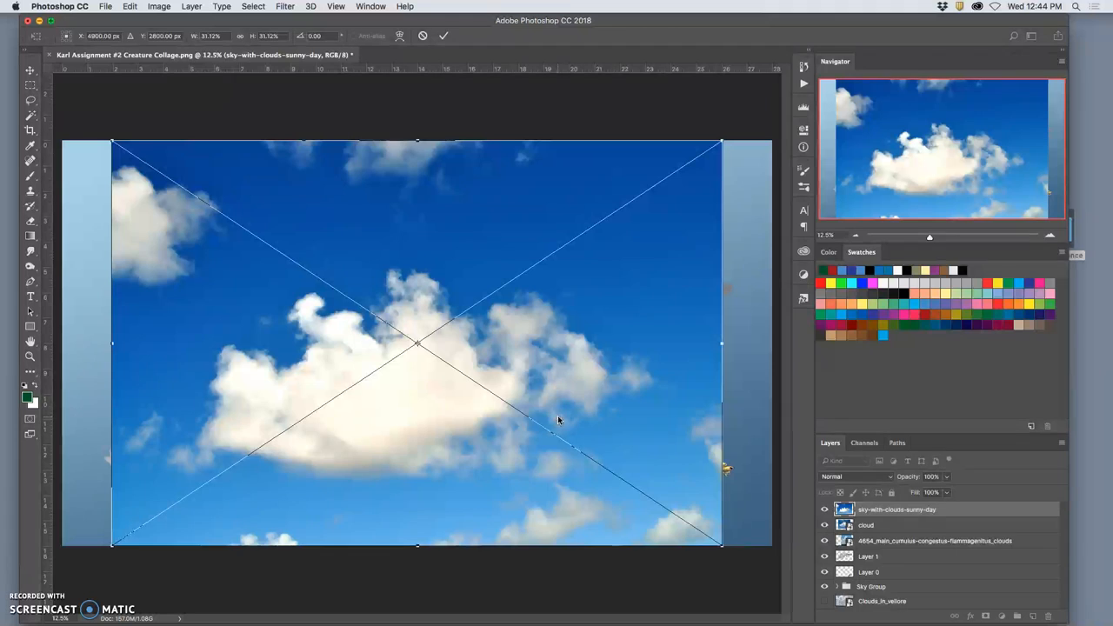
left_click_drag(451, 384, 578, 444)
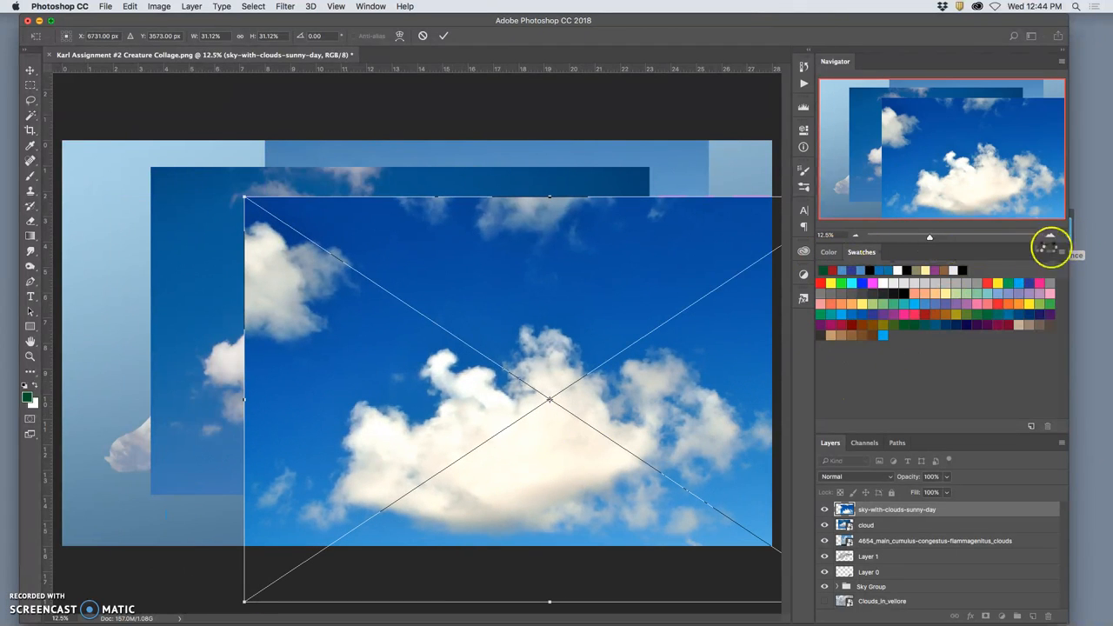
key("Return")
Step: Place cloudsky.jpg and the cloud-sky-sunlight photo as new layers
left_click(1085, 237)
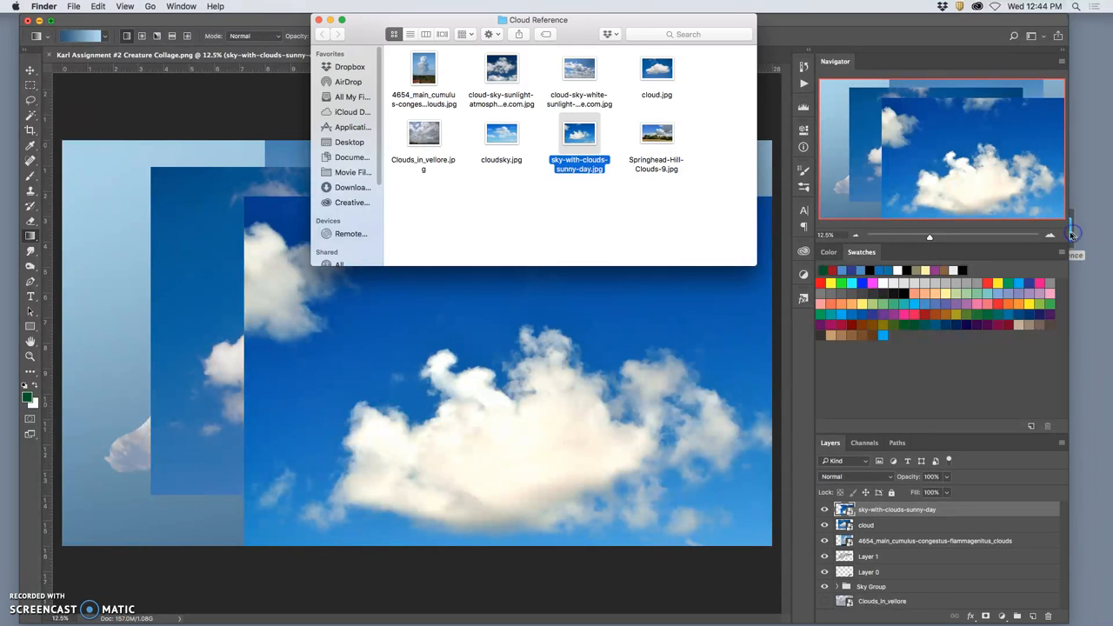
left_click_drag(501, 139, 114, 239)
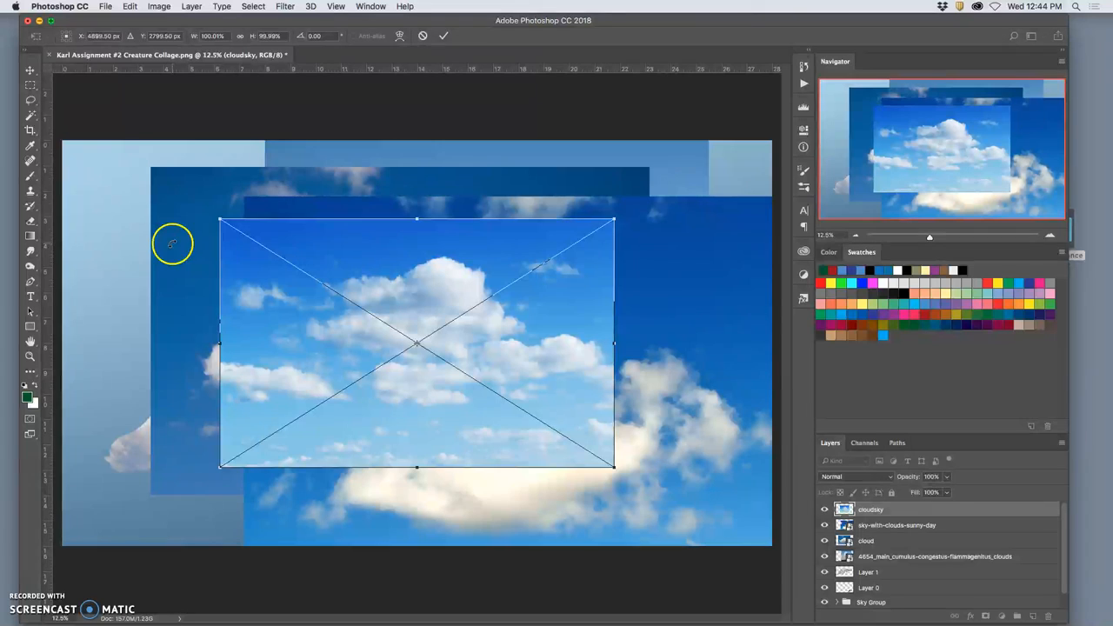
key("Return")
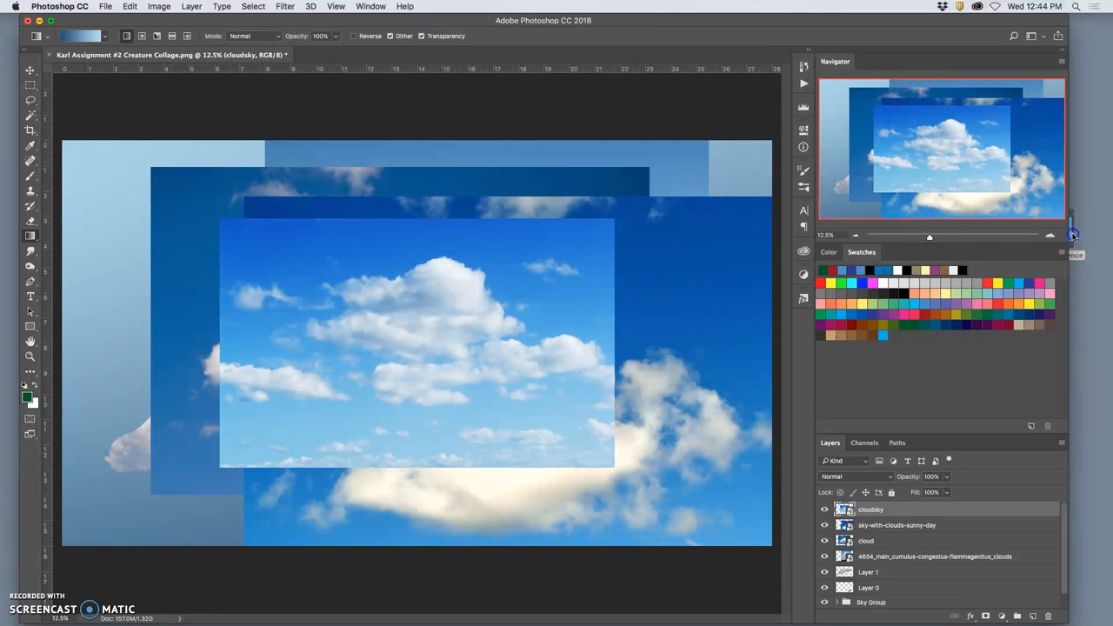
key("super+Tab")
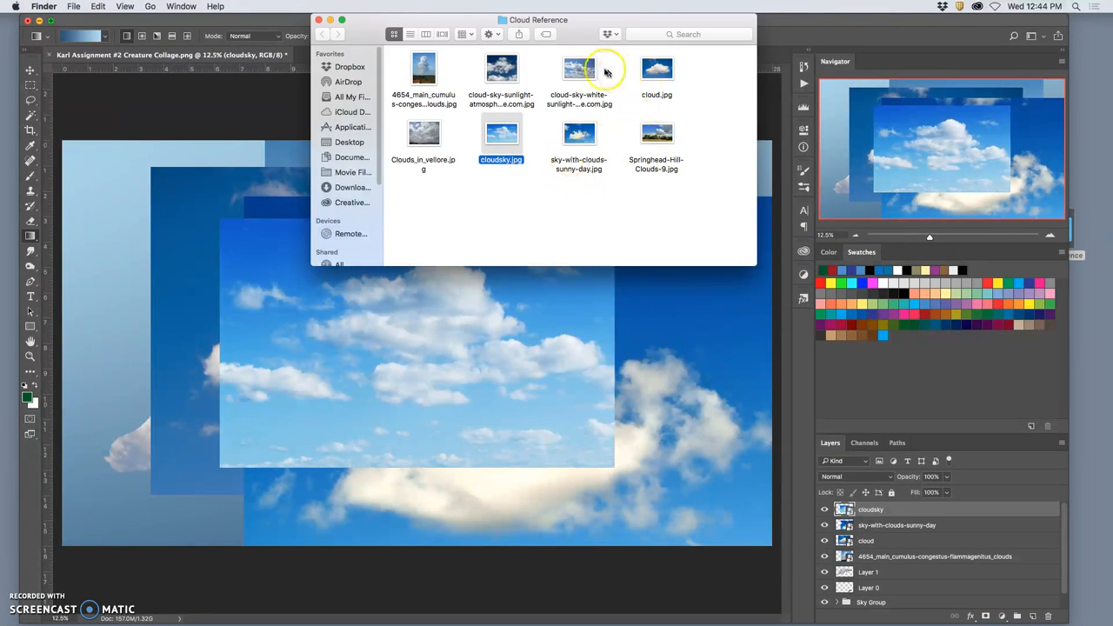
left_click_drag(585, 72, 118, 187)
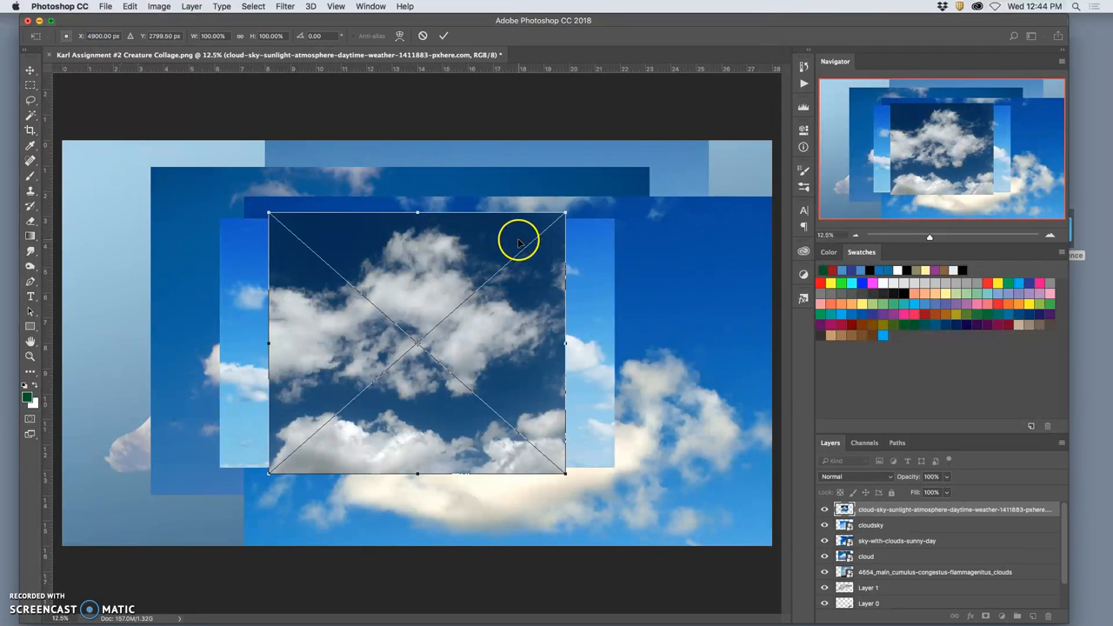
key("Return")
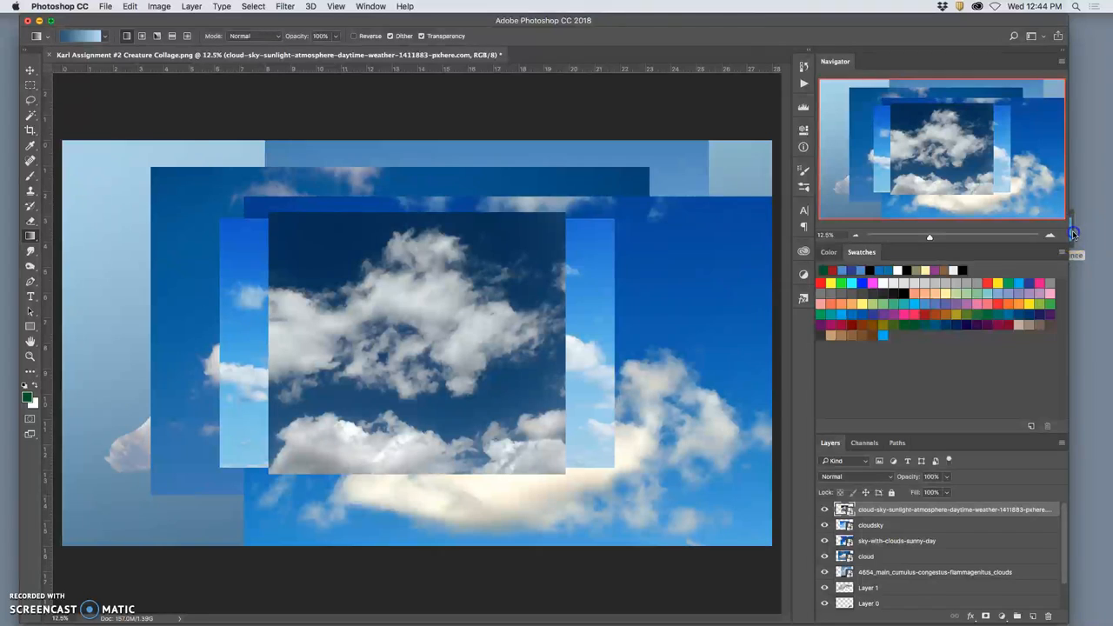
Step: Place Springhead-Hill-Clouds-9.jpg, moved lower and enlarged across the canvas
left_click(1074, 233)
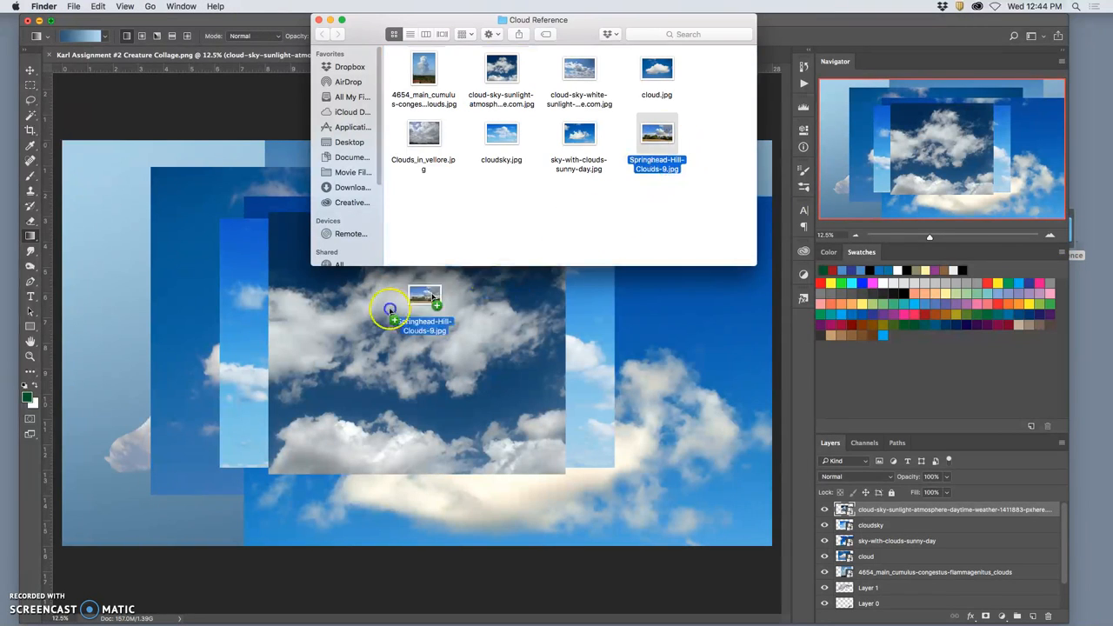
left_click_drag(662, 135, 181, 353)
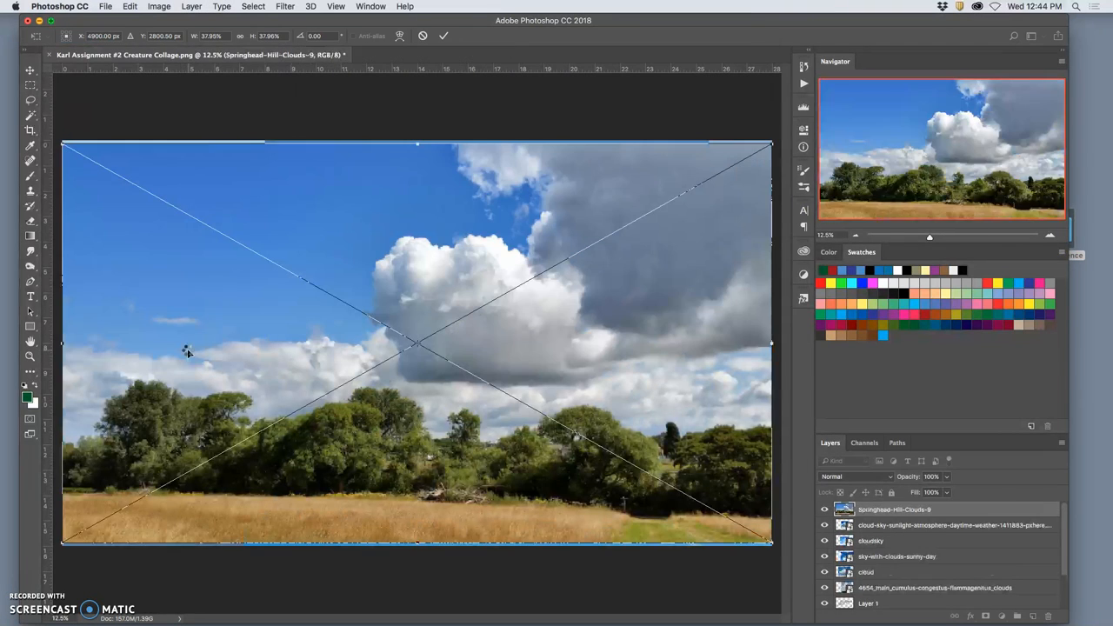
left_click_drag(281, 461, 353, 559)
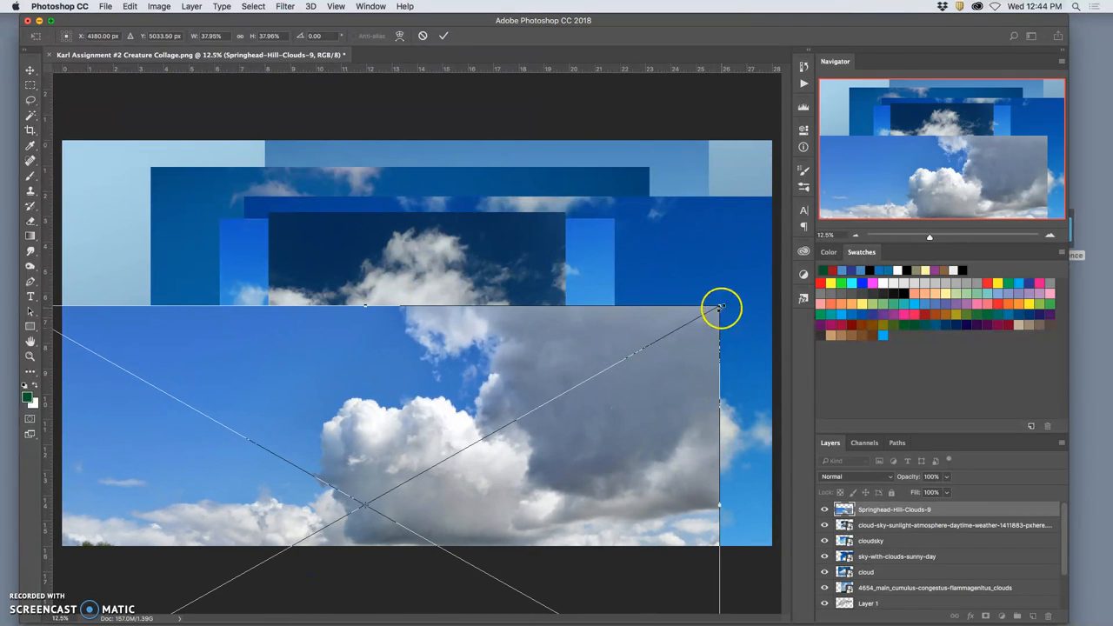
mouse_move(718, 310)
left_mouse_down()
mouse_move(742, 208)
mouse_move(777, 205)
left_mouse_up()
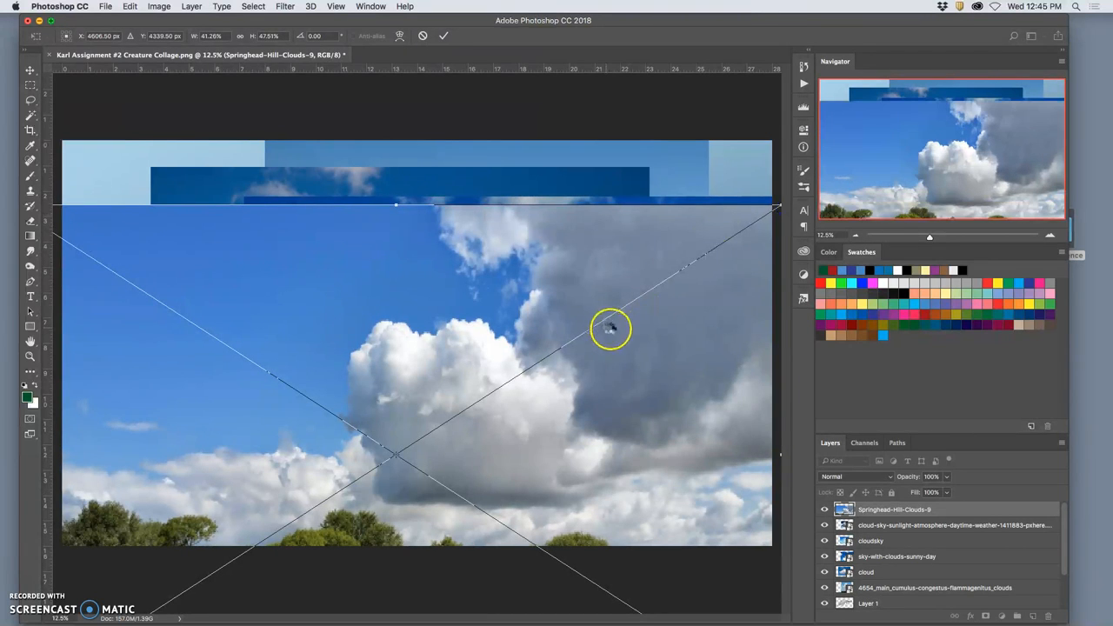
left_click(824, 518)
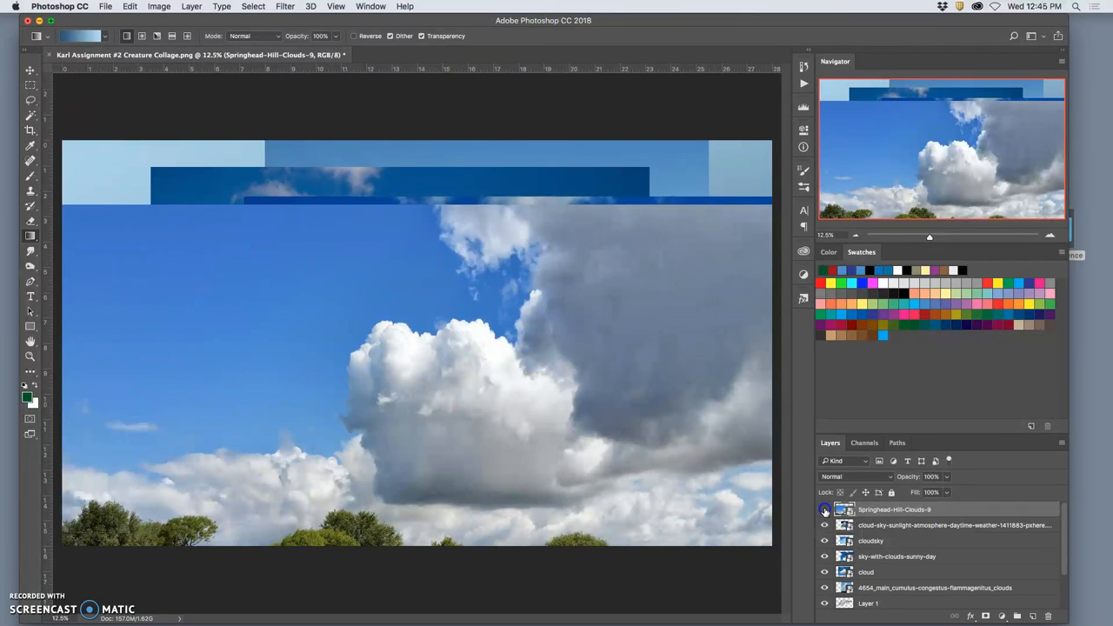
Step: Hide every placed cloud photo layer so the creatures show against the gradient sky
left_click_drag(825, 510, 825, 571)
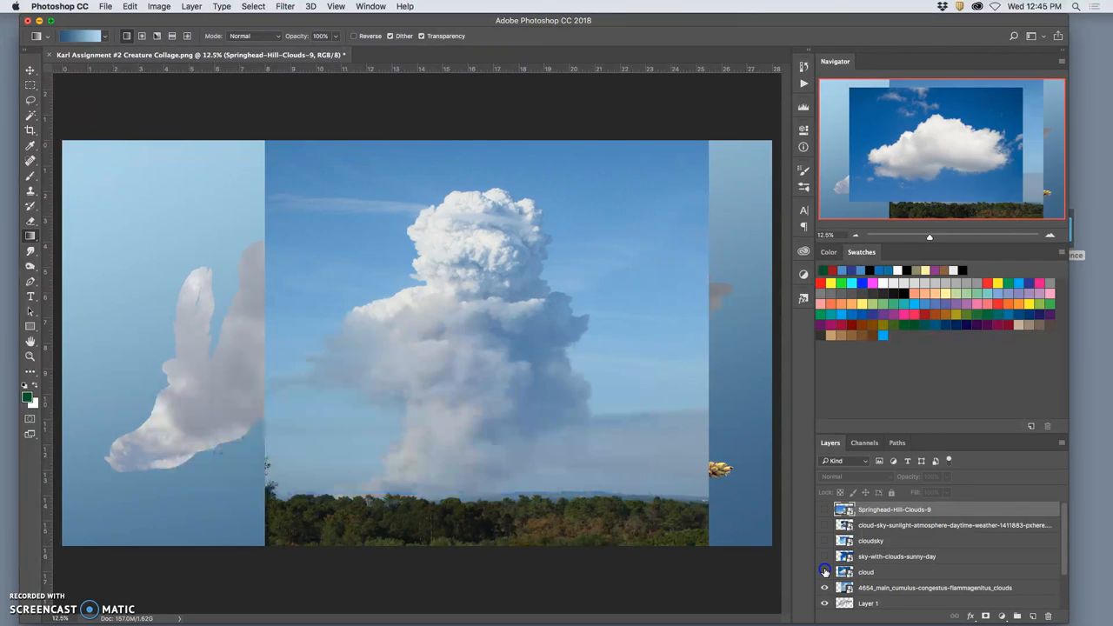
left_click(824, 588)
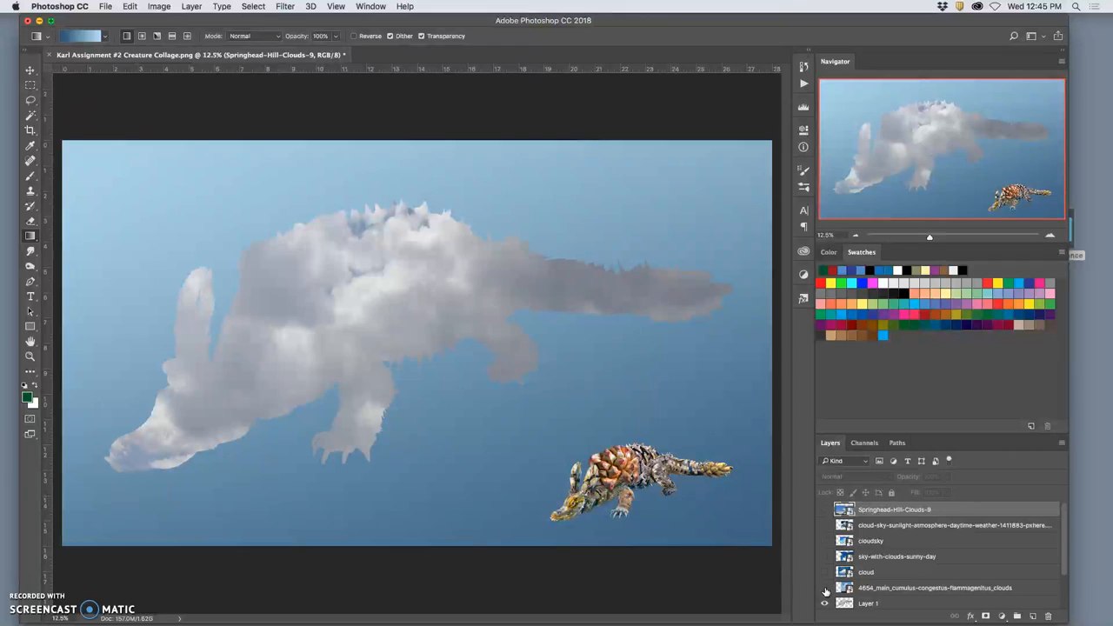
left_click(824, 588)
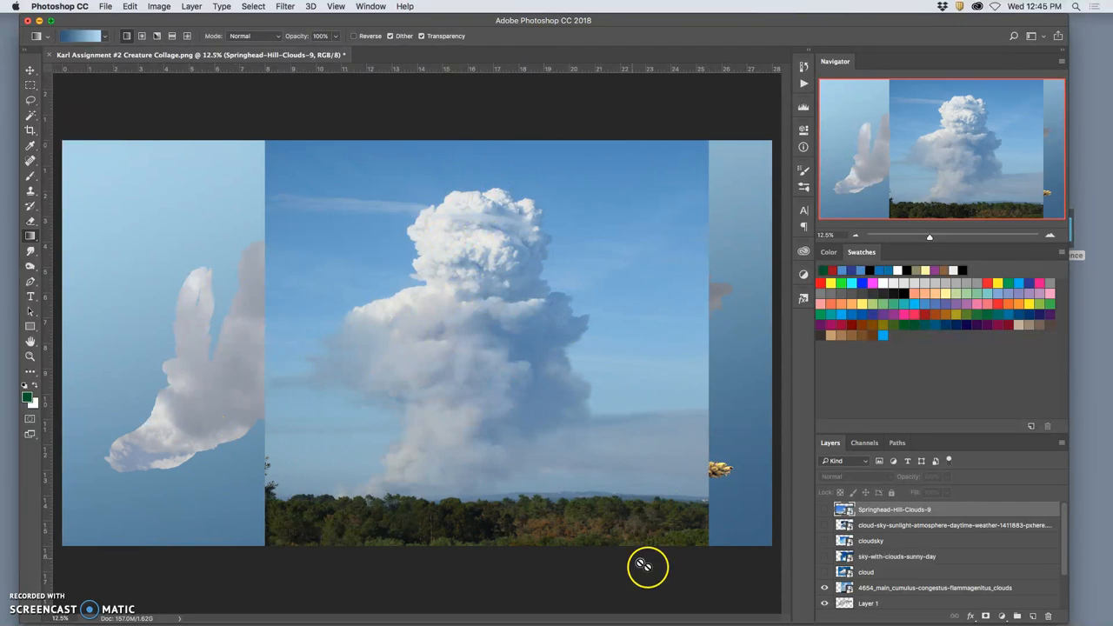
left_click(824, 572)
left_click(824, 588)
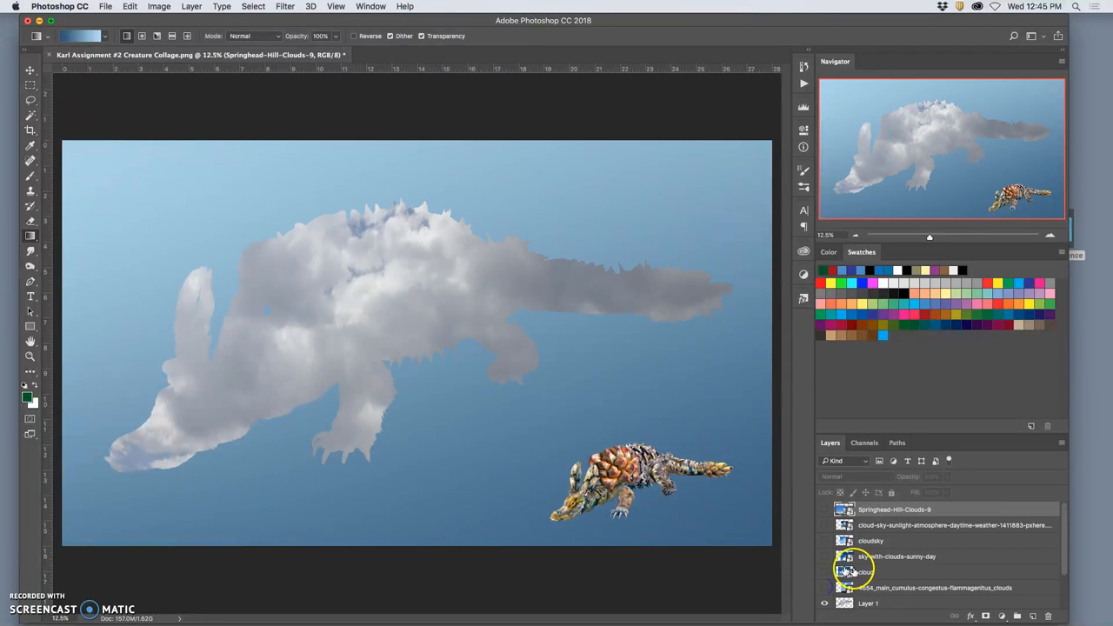
Step: Bring up Save As to store the collage as a layered Photoshop file on the Desktop
left_click(105, 6)
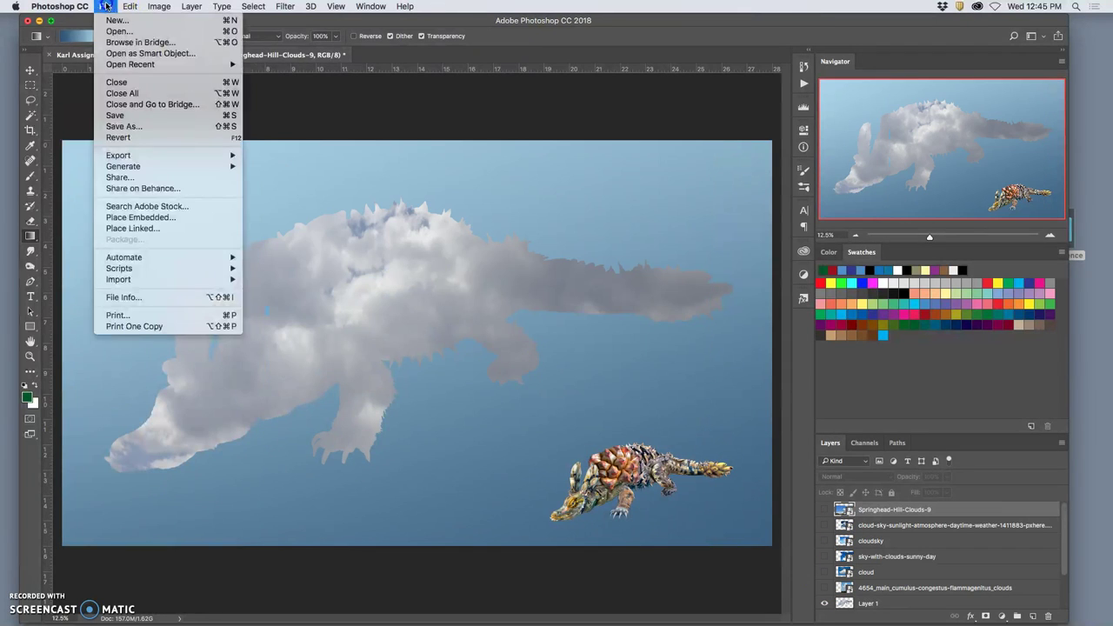
left_click(123, 127)
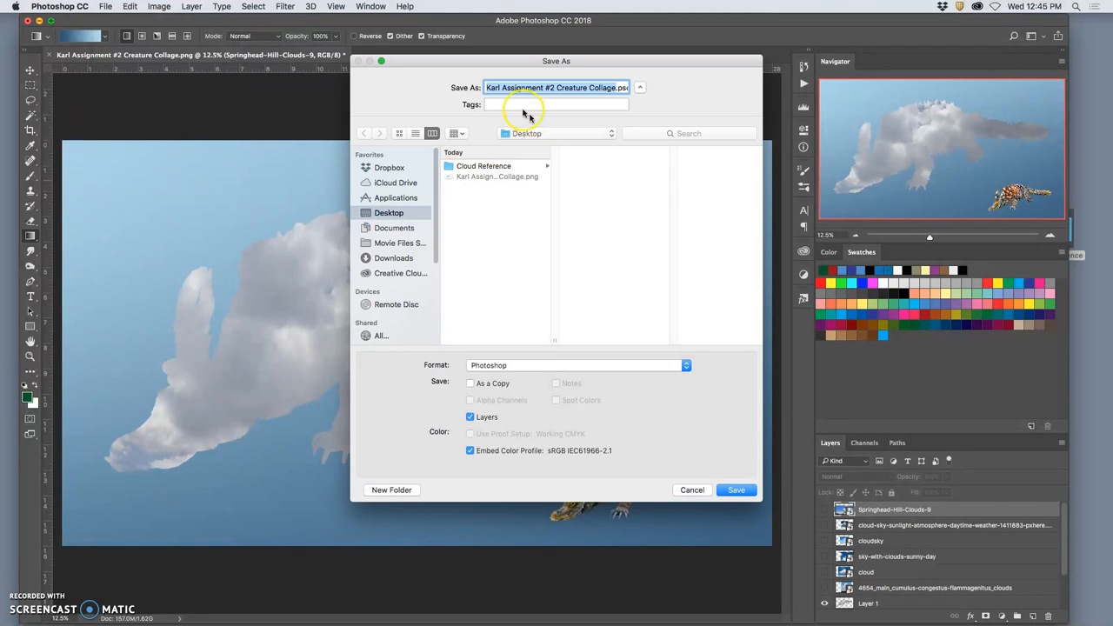
left_click(553, 87)
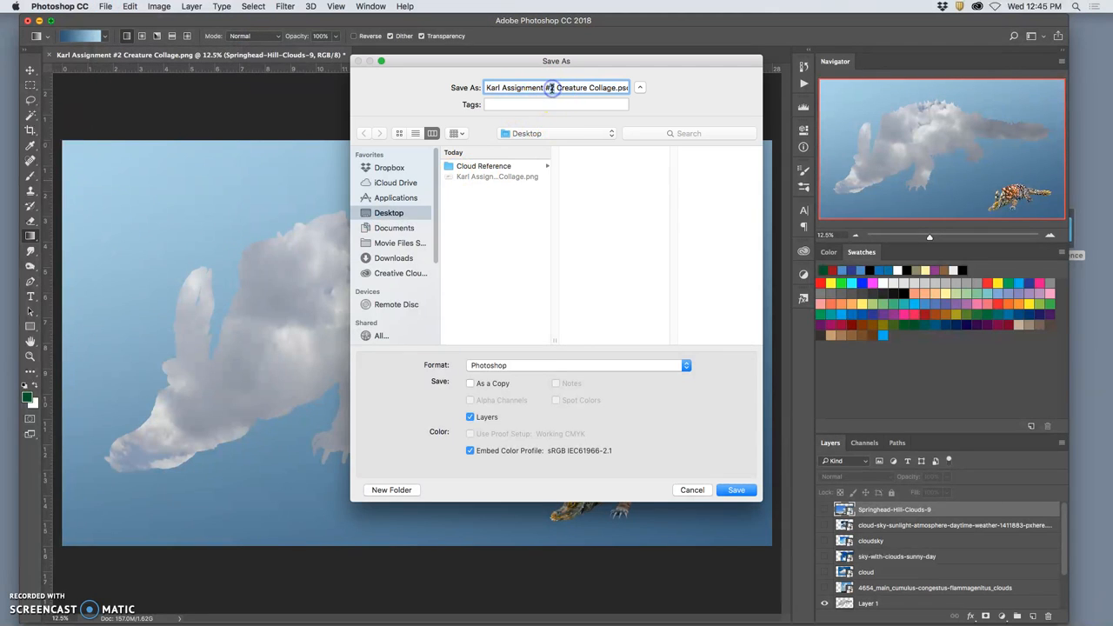